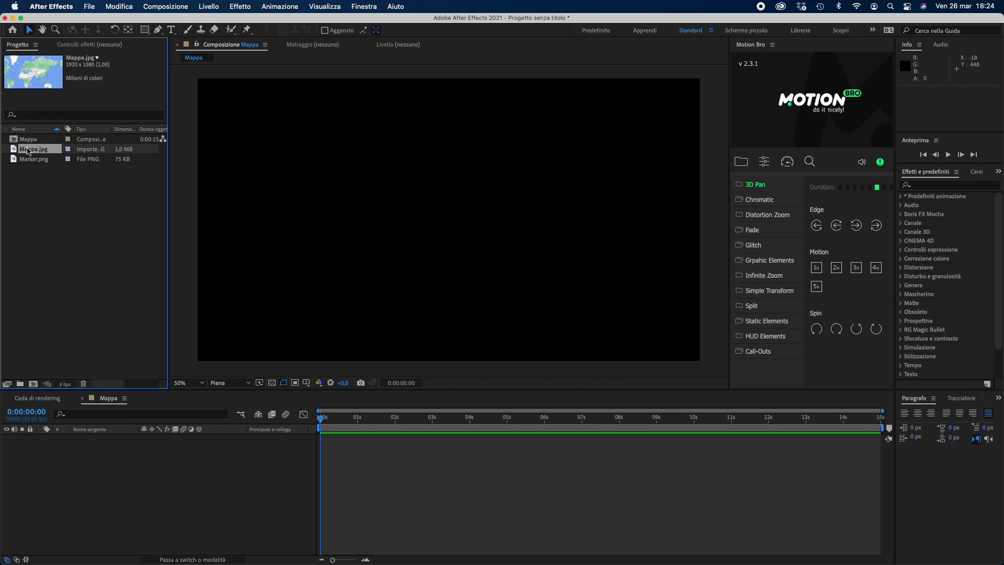
- Place the Mappa.jpg image as a layer in the Mappa composition
drag(29, 151, 61, 489)
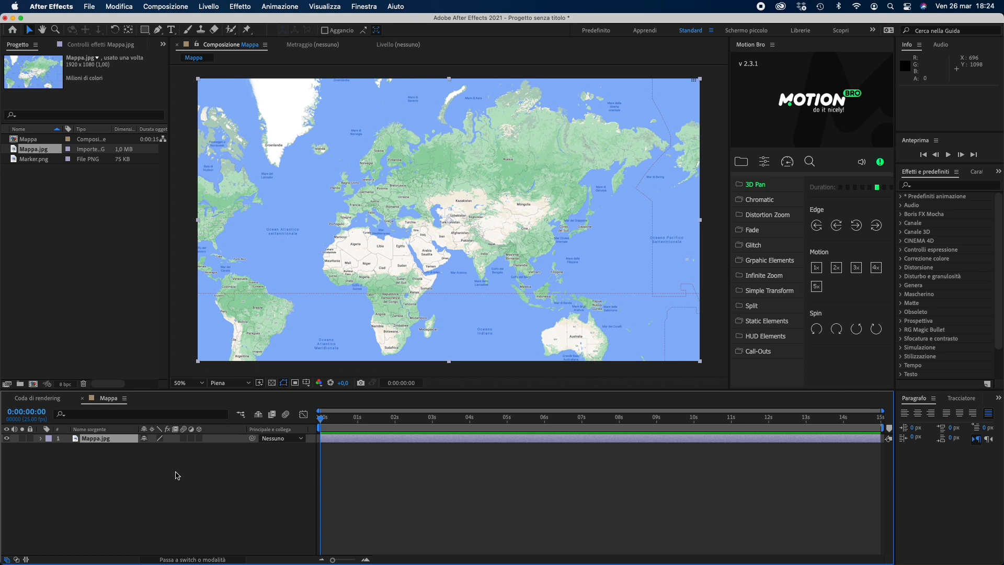
right_click(177, 475)
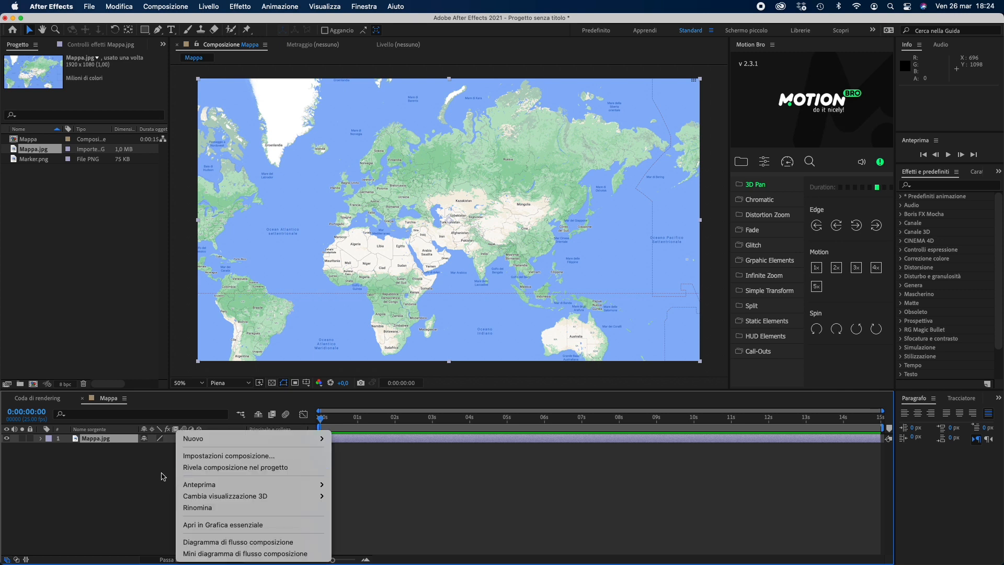
click(131, 465)
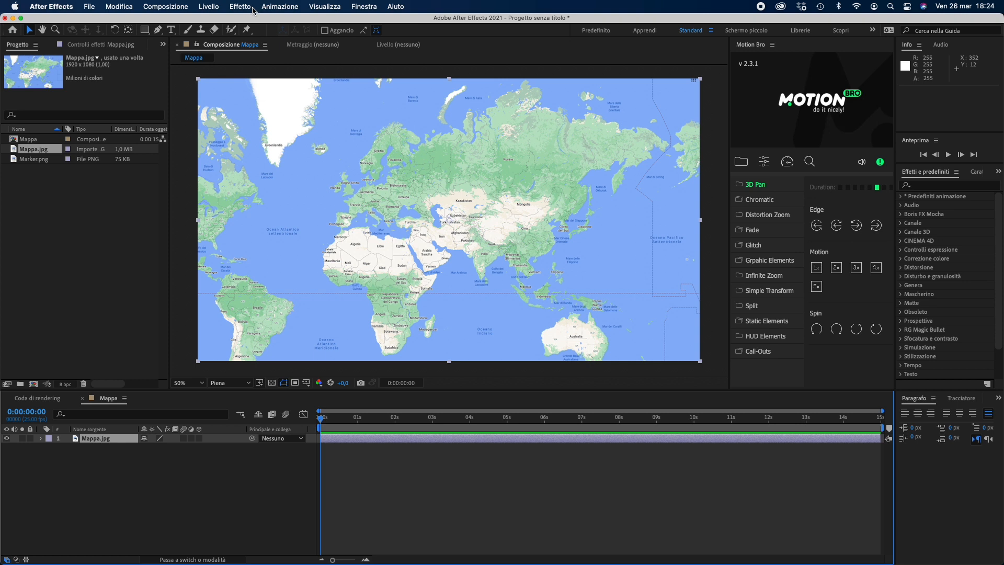
- Create a new red solid layer named Tratto above the map layer
click(208, 6)
mouse_move(212, 24)
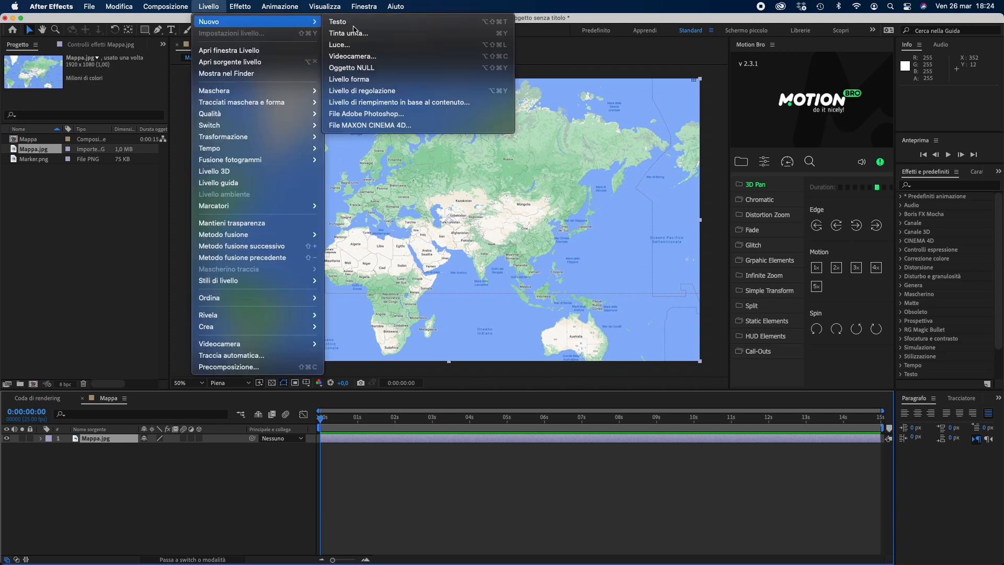
click(392, 33)
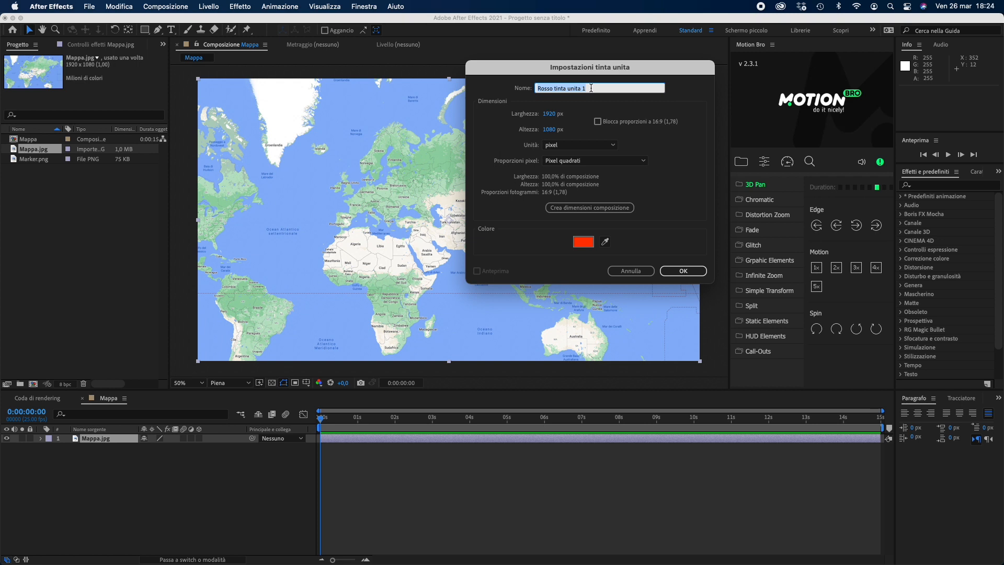
text(Tratto)
key(Return)
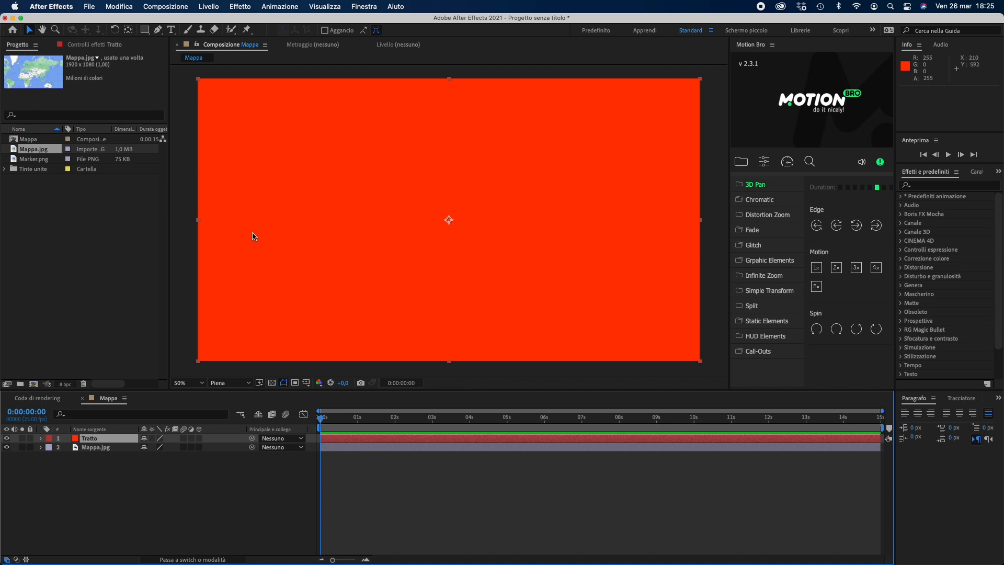
- Hide the Tratto solid layer so that the map beneath it can be seen
click(7, 439)
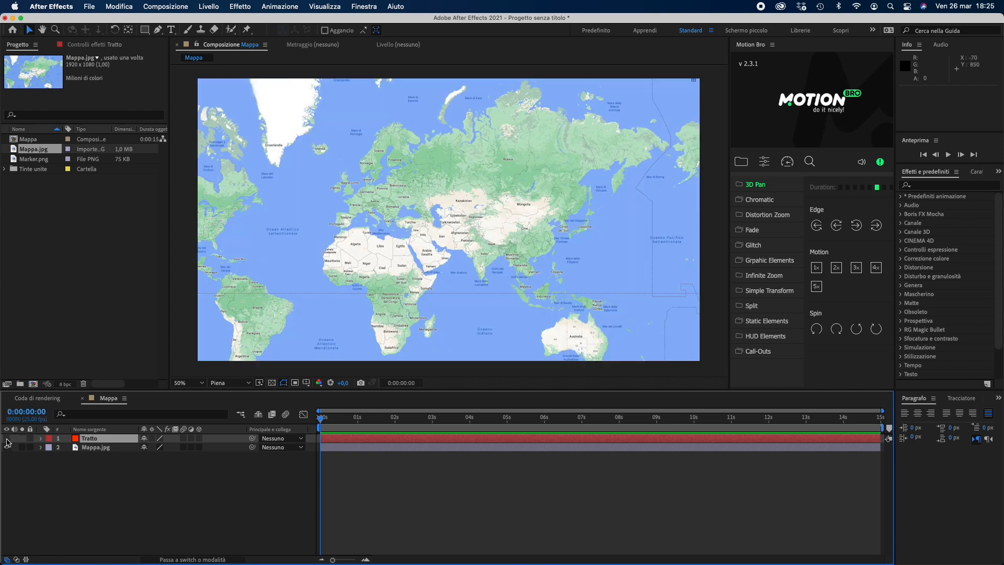
click(7, 439)
click(7, 439)
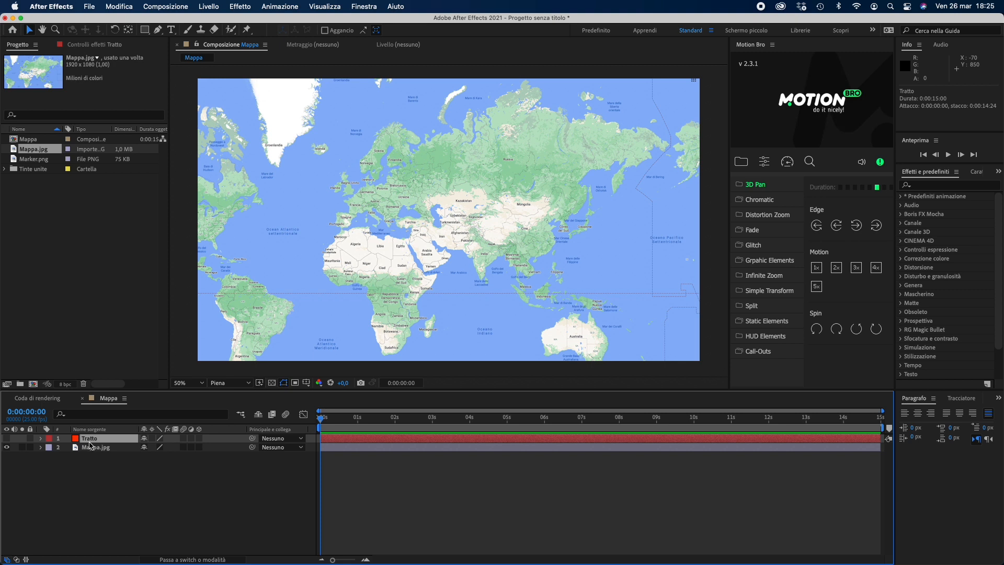
- Draw a two-point curved mask path on the Tratto layer with the Pen tool, from Italy to China
click(158, 32)
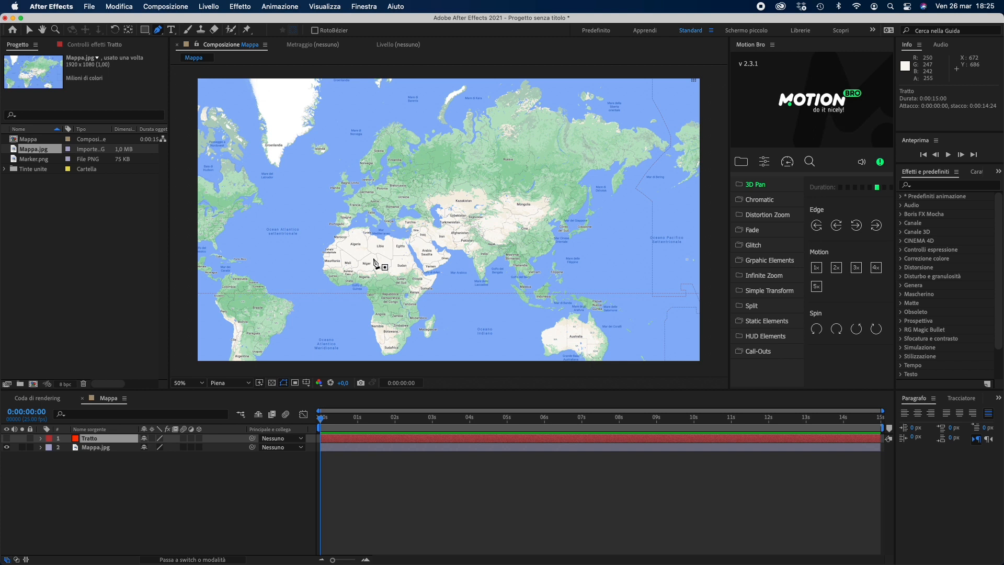
key(period)
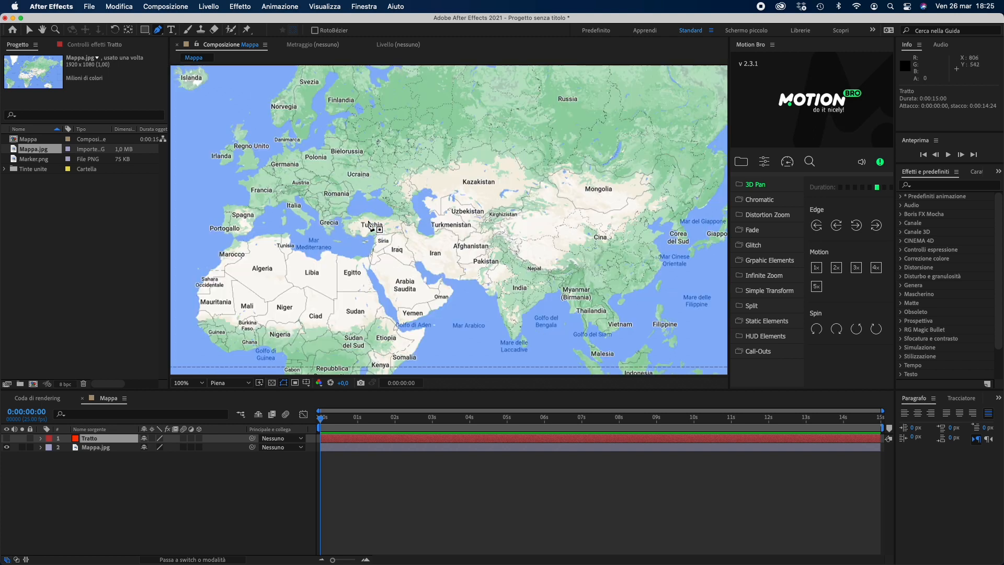
key(period)
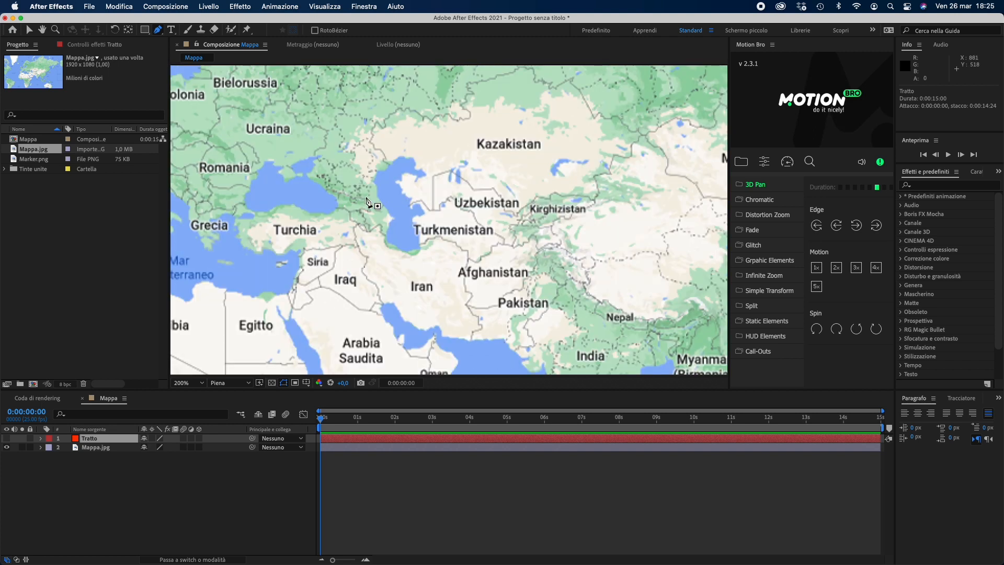
key(comma)
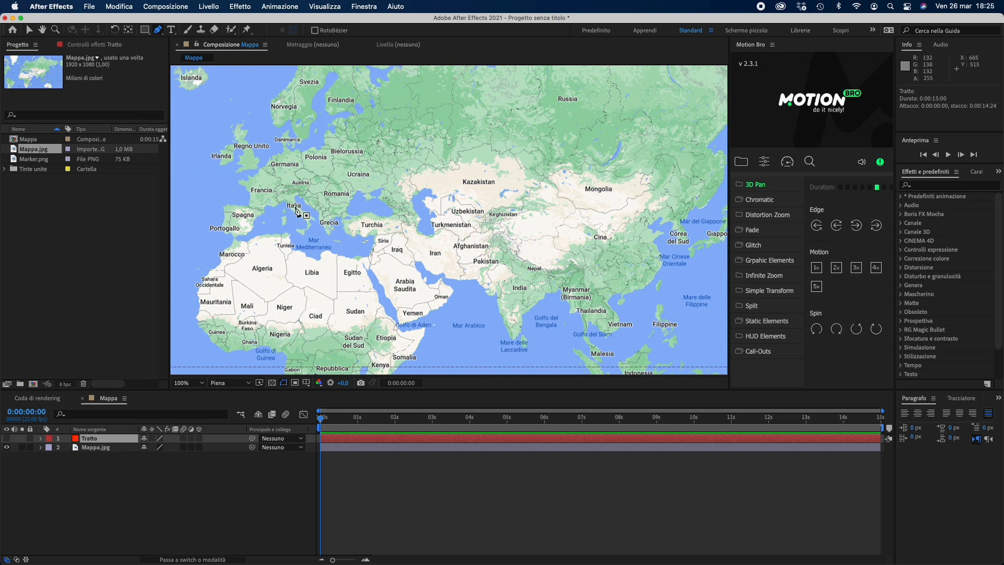
drag(295, 205, 272, 234)
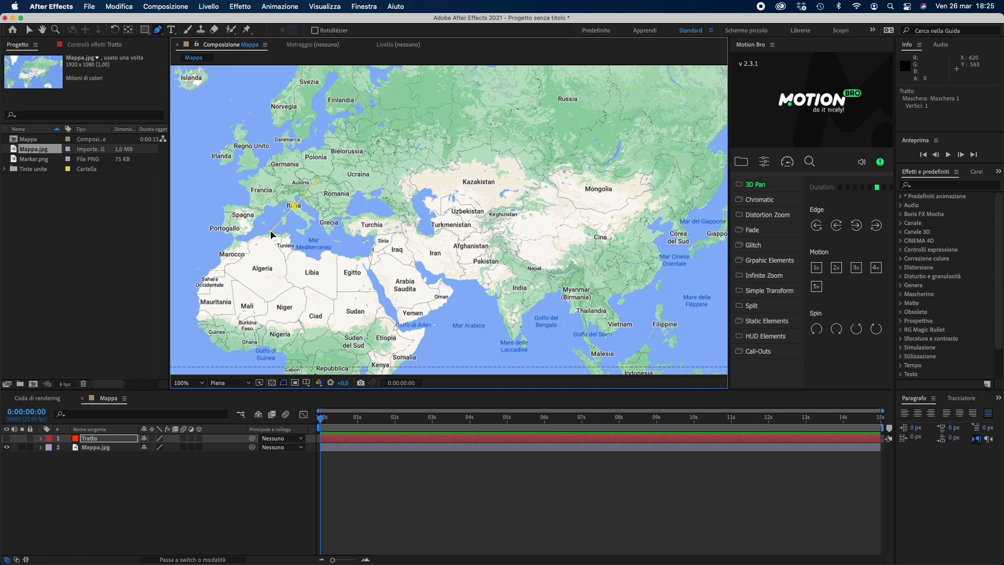
key(comma)
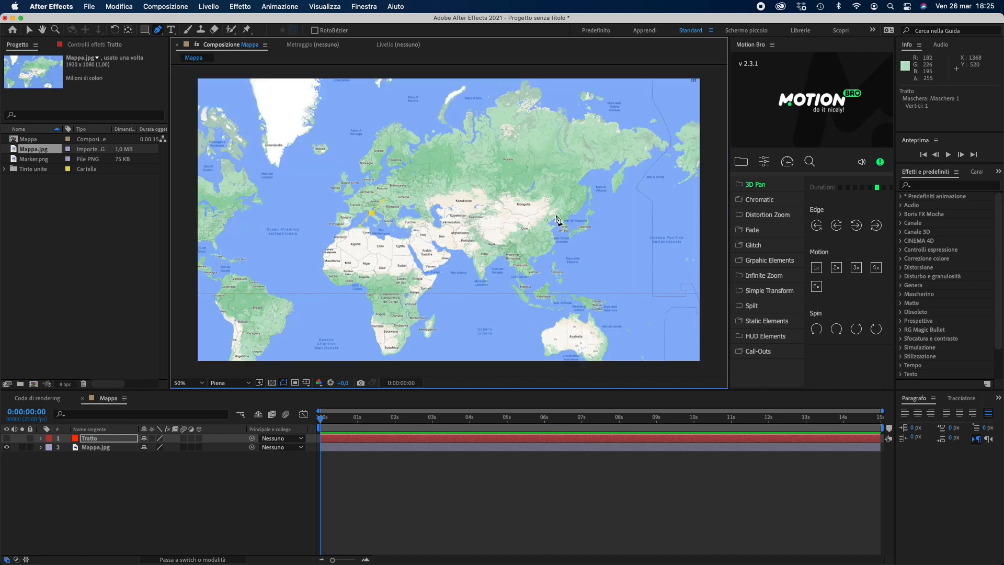
key(period)
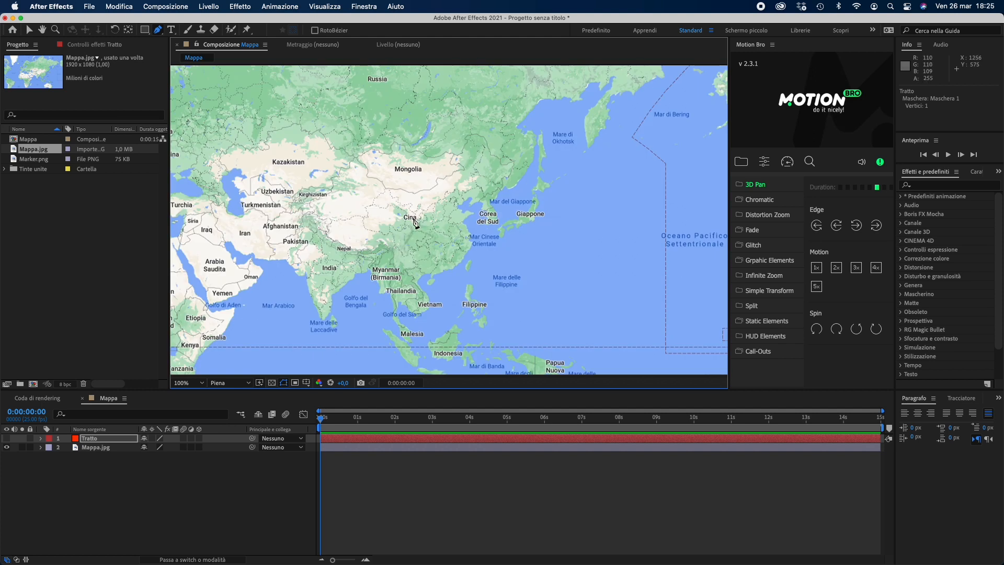
drag(410, 217, 505, 314)
scroll(360, 253, down, 4)
scroll(360, 253, up, 1)
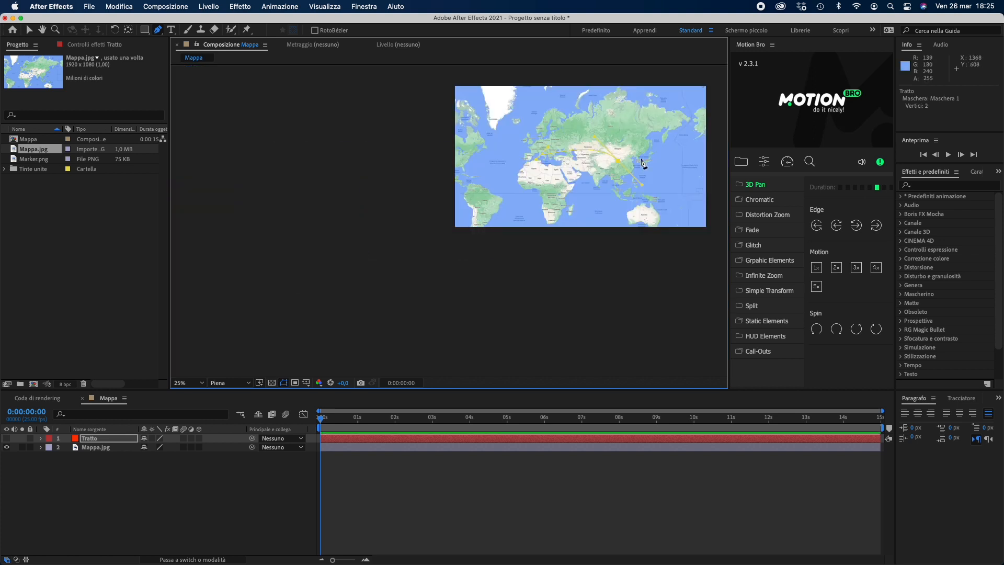
- Fit the map to the viewer and adjust the curve handles at both path ends so the route arches smoothly northward
click(194, 384)
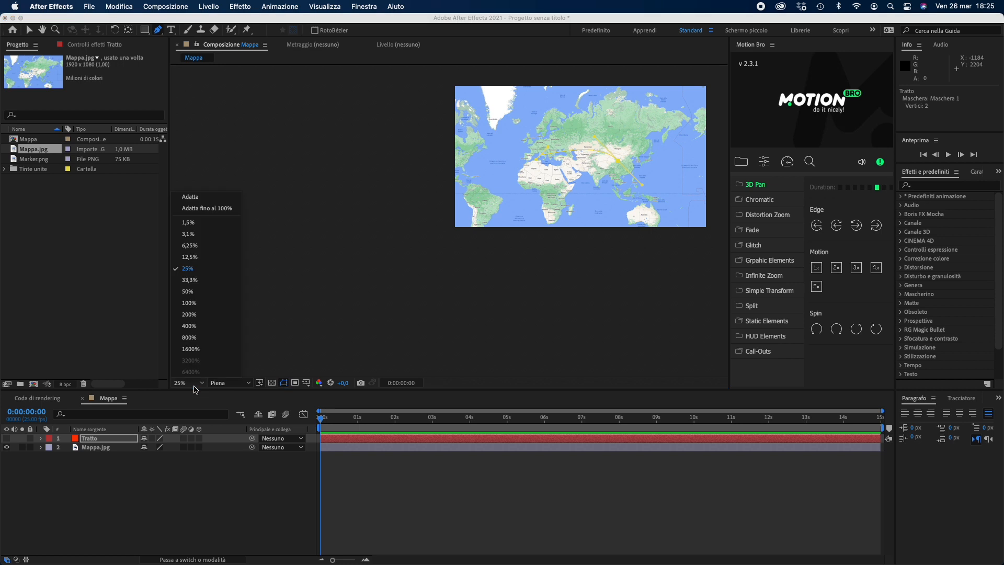
click(207, 210)
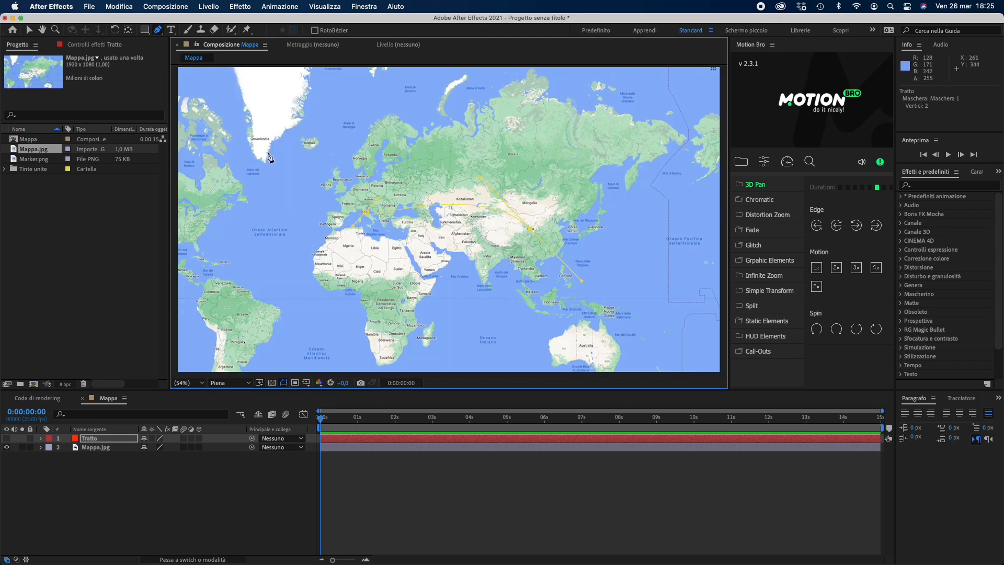
mouse_move(351, 230)
mouse_down()
mouse_move(399, 209)
mouse_move(415, 168)
mouse_move(408, 179)
mouse_up()
drag(478, 179, 490, 180)
drag(407, 178, 419, 177)
- Search the effects for "tratto" and apply the Tratto effect from the Genera category to the Tratto layer
click(355, 7)
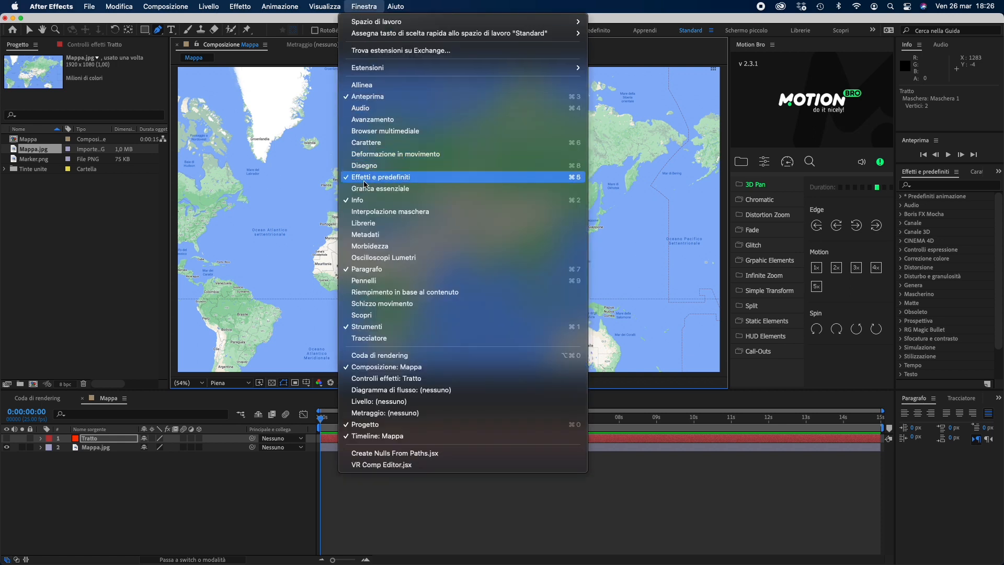
click(951, 193)
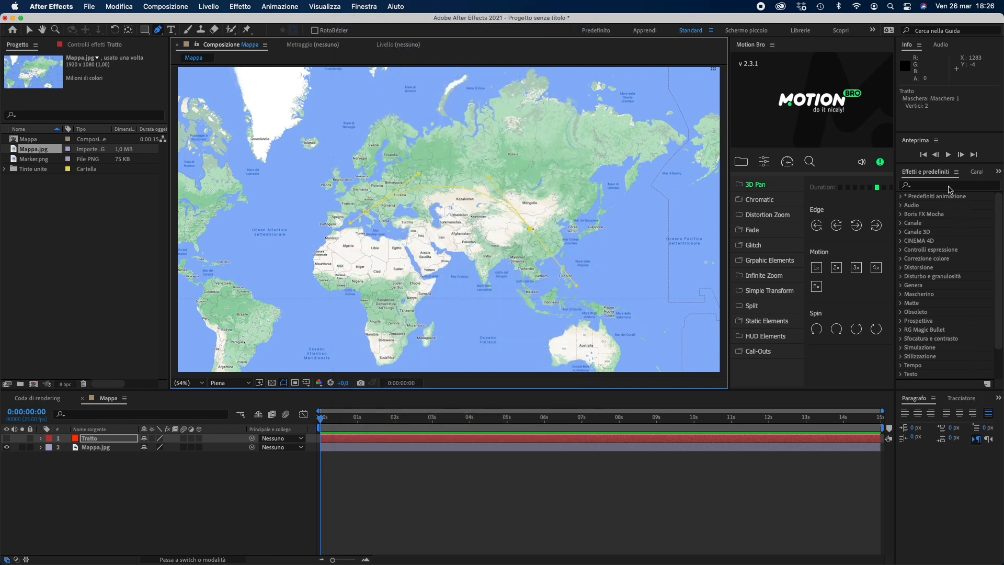
click(927, 186)
text(tratto)
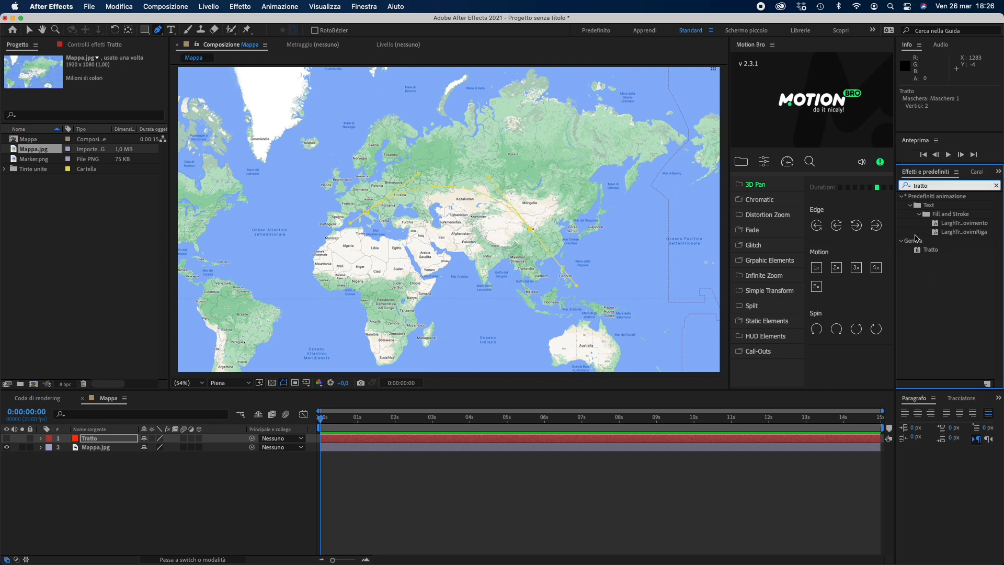
mouse_move(926, 252)
mouse_down()
mouse_move(942, 259)
mouse_move(316, 317)
mouse_move(100, 440)
mouse_up()
key(v)
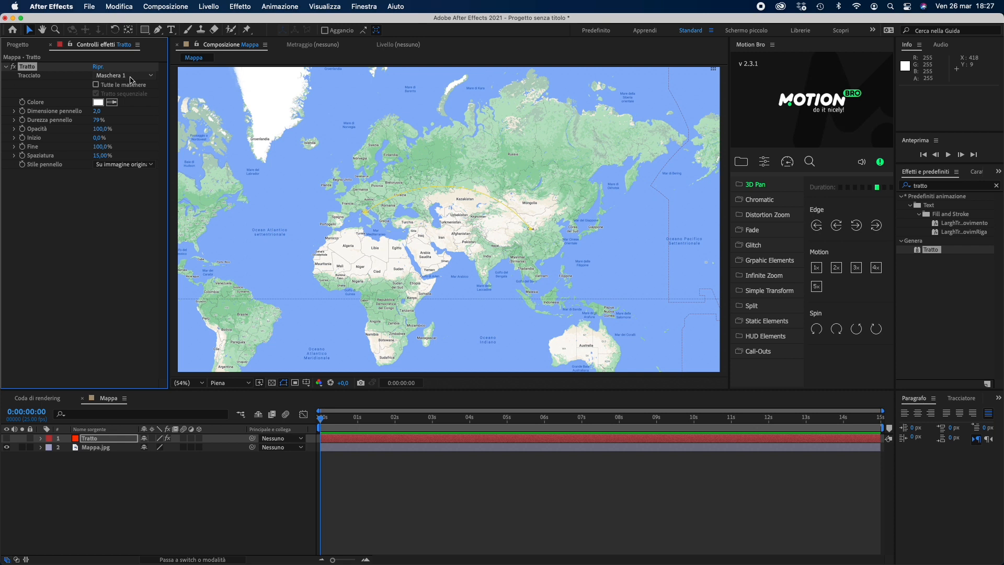
- Make the Tratto layer visible again and set the stroke's brush size to 5,6
click(6, 440)
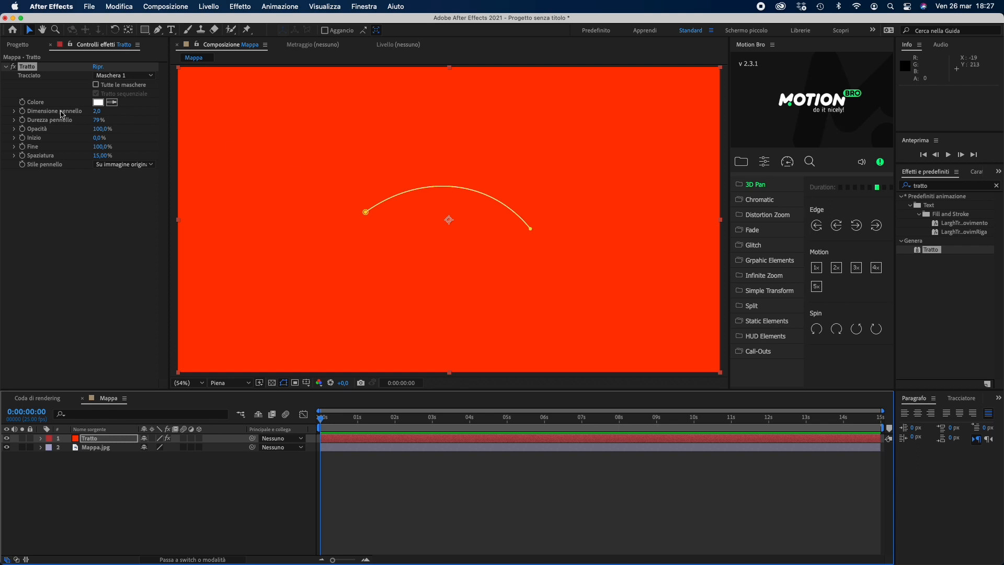
mouse_move(100, 115)
mouse_down()
mouse_move(263, 111)
mouse_move(126, 122)
mouse_move(167, 122)
mouse_up()
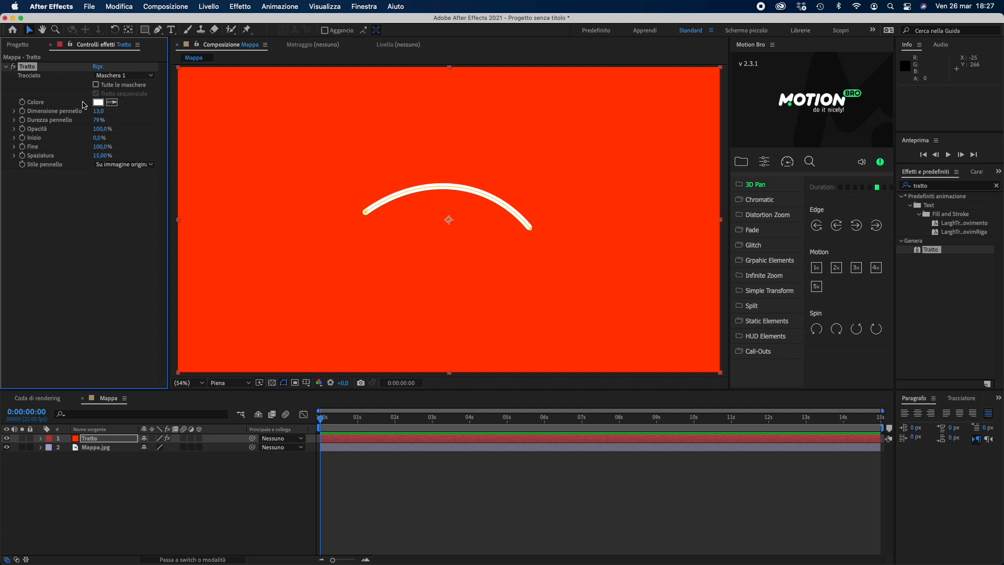
drag(104, 116, 65, 114)
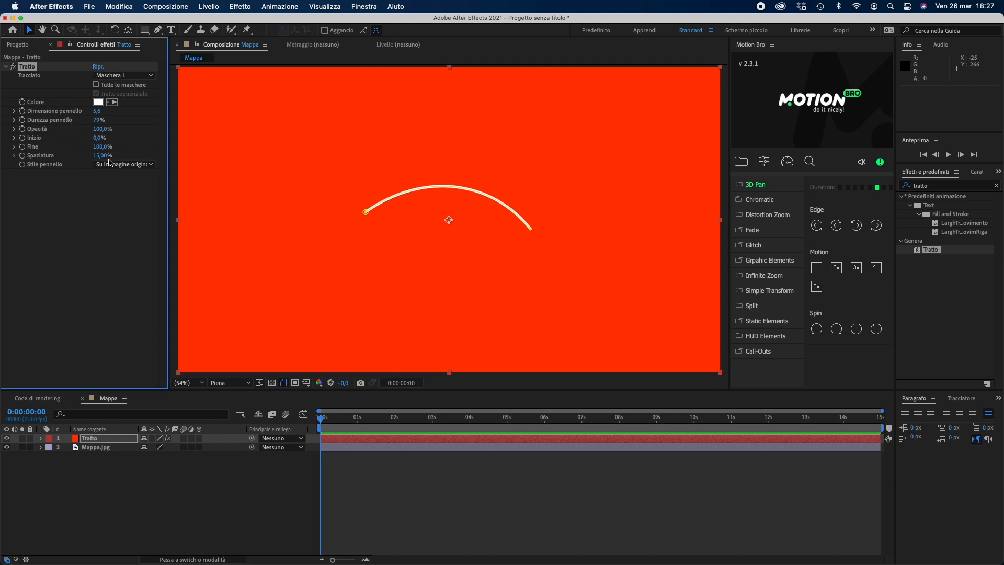
- Set the stroke's spacing to 100% for a dotted line and its brush style to Su trasparente
drag(97, 159, 206, 154)
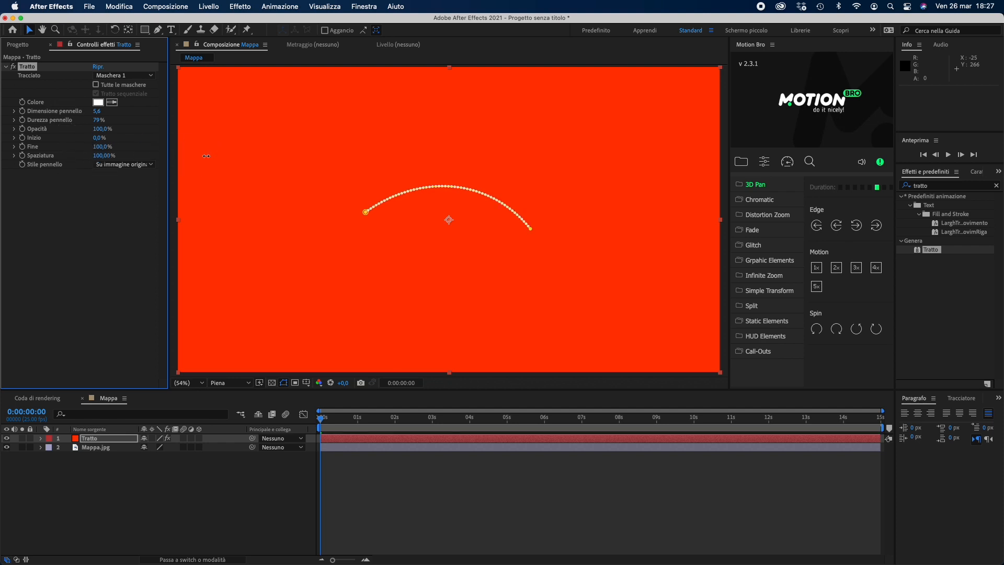
scroll(369, 190, up, 2)
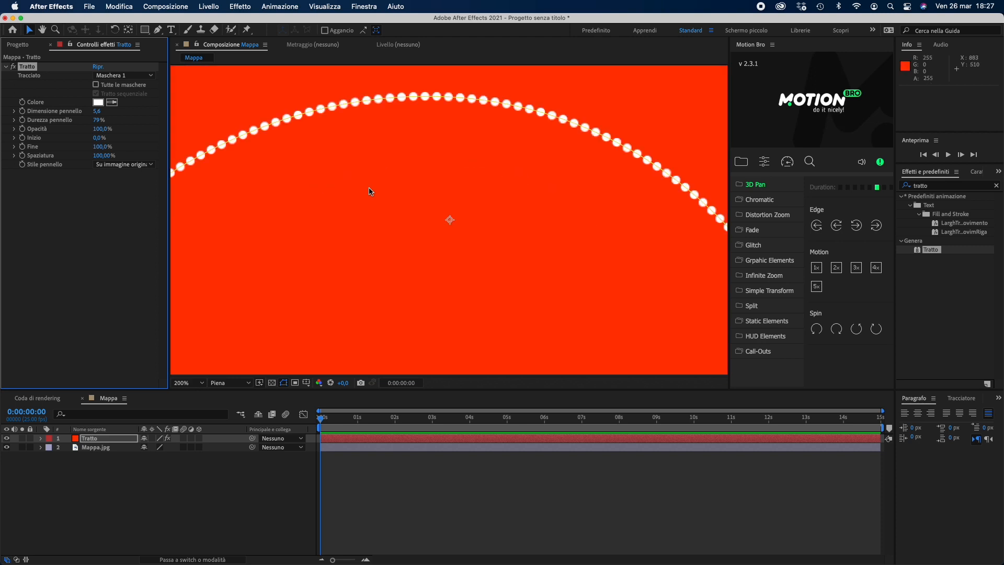
scroll(369, 191, down, 1)
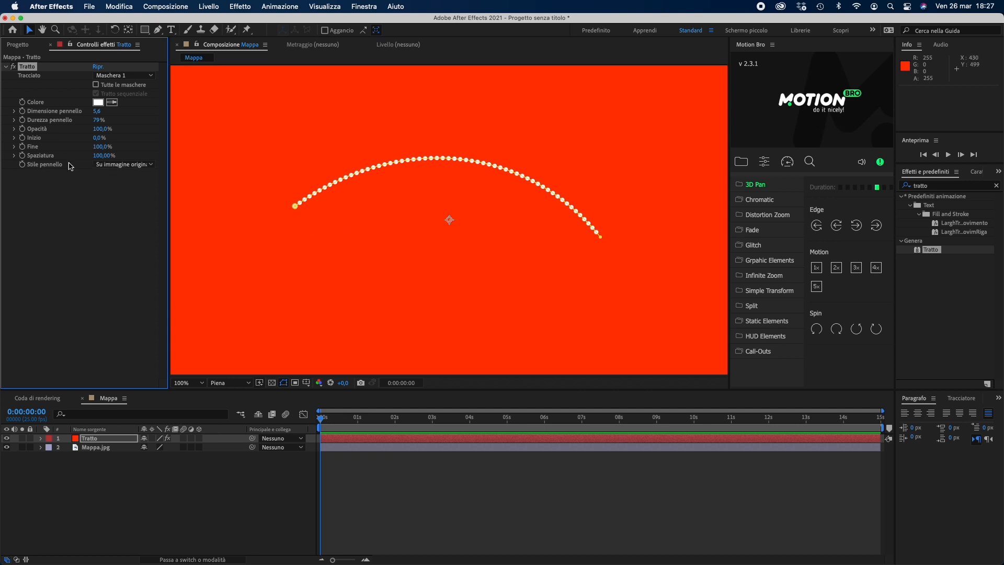
click(123, 165)
click(133, 187)
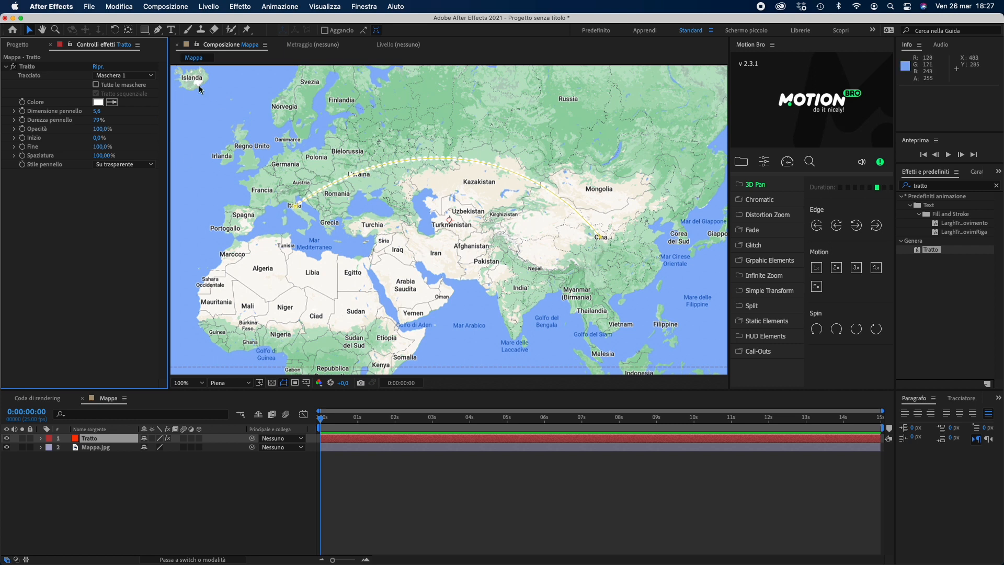
- Change the stroke colour of the dotted line to orange, FF5700
click(101, 103)
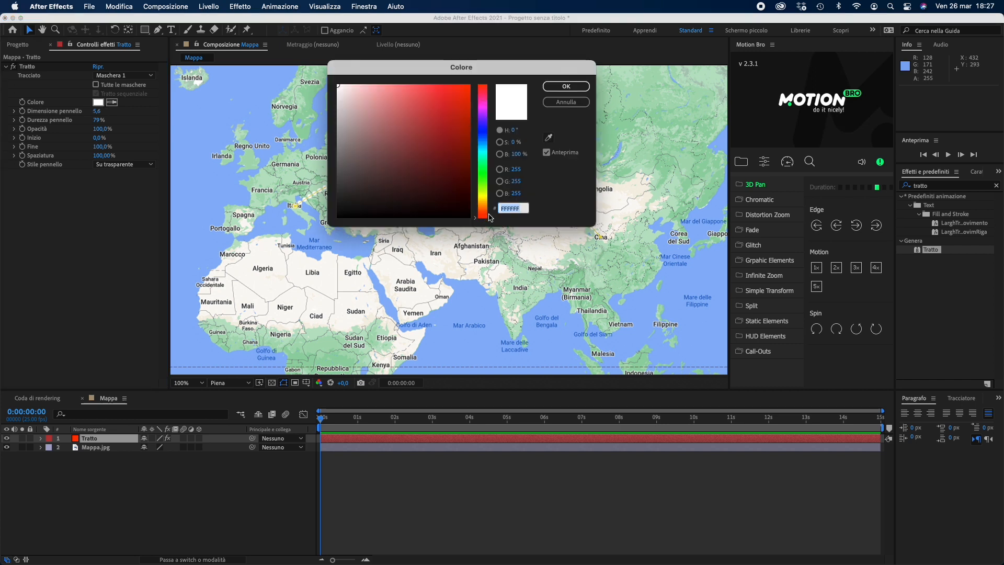
drag(485, 219, 479, 211)
click(469, 86)
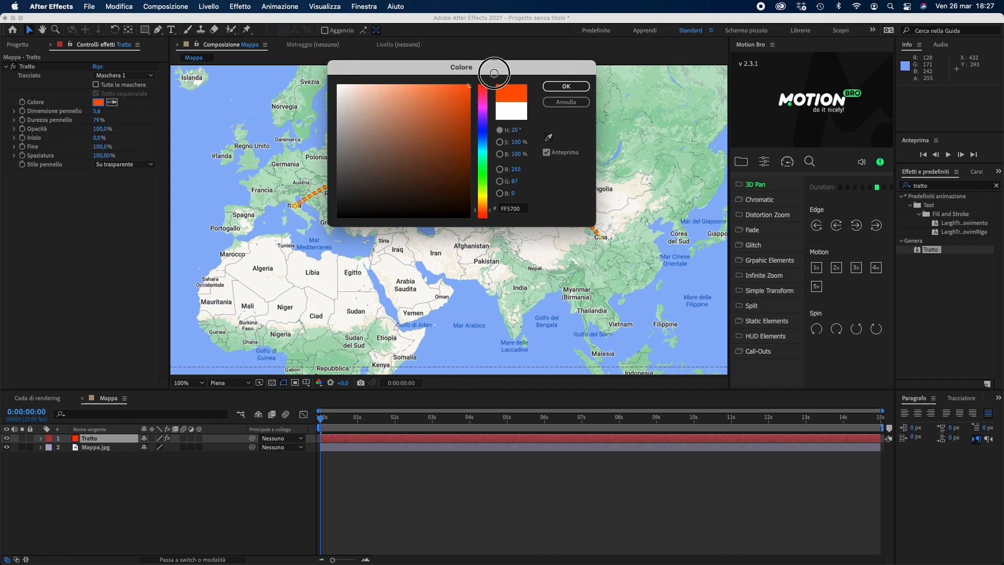
drag(518, 71, 512, 256)
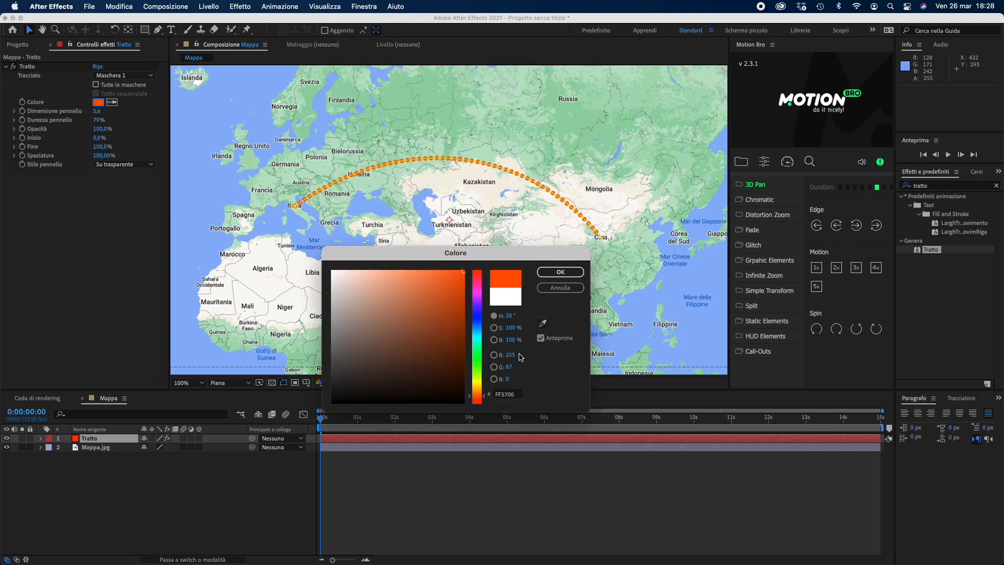
click(560, 272)
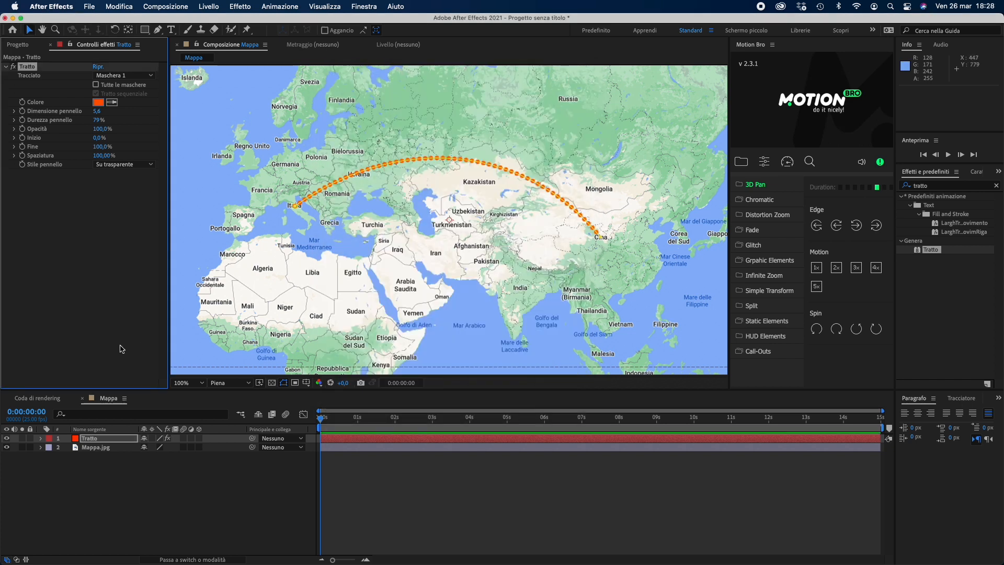
- Change the outline colour of Maschera 1 on the Tratto layer from yellow to blue so it stands out from the dots
click(283, 386)
click(282, 386)
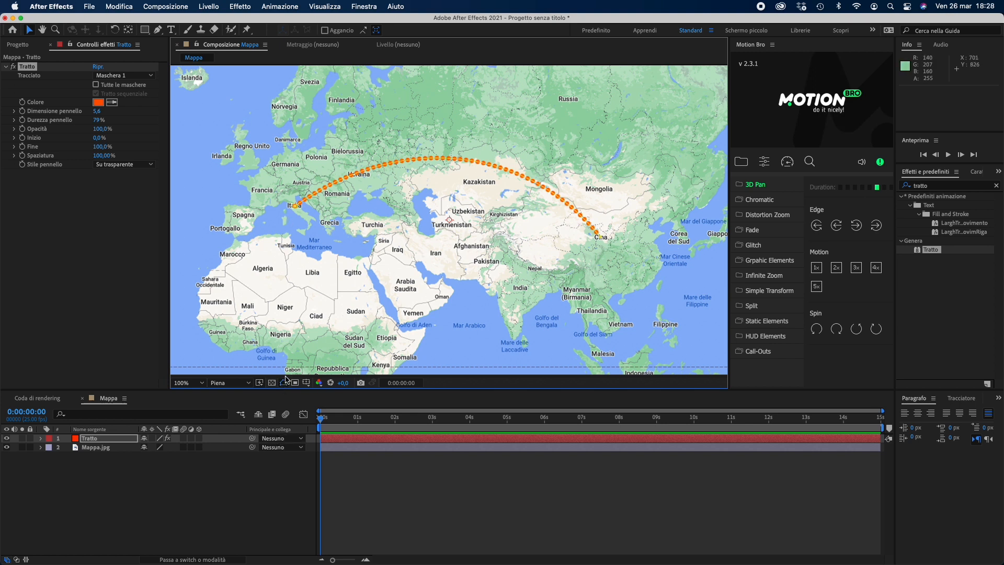
click(294, 208)
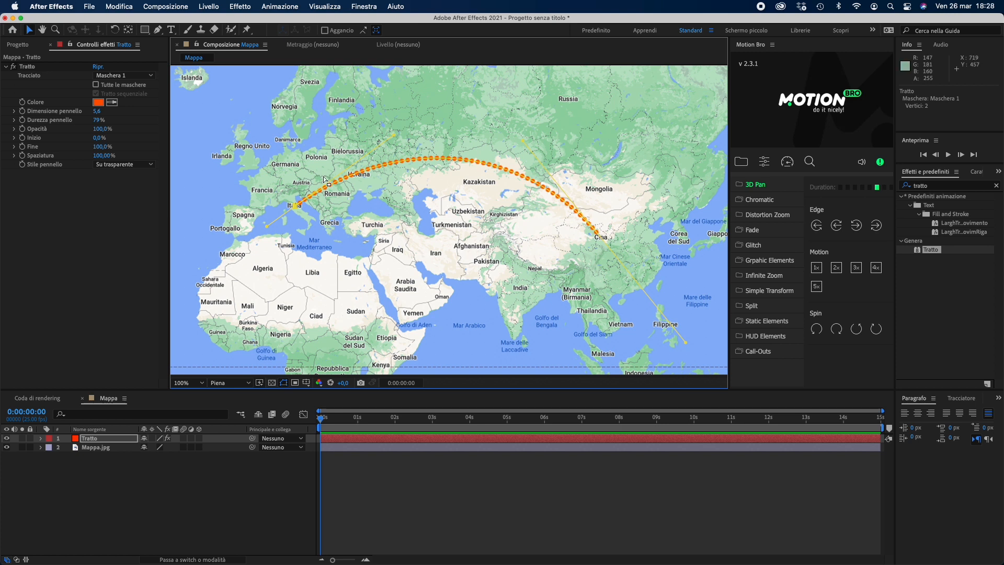
key(period)
scroll(324, 177, up, 5)
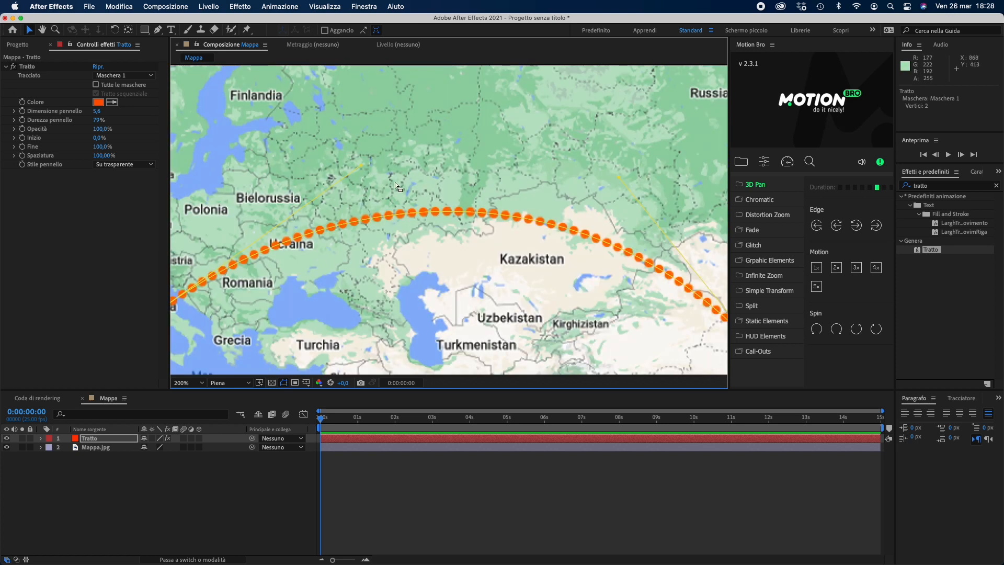
click(41, 439)
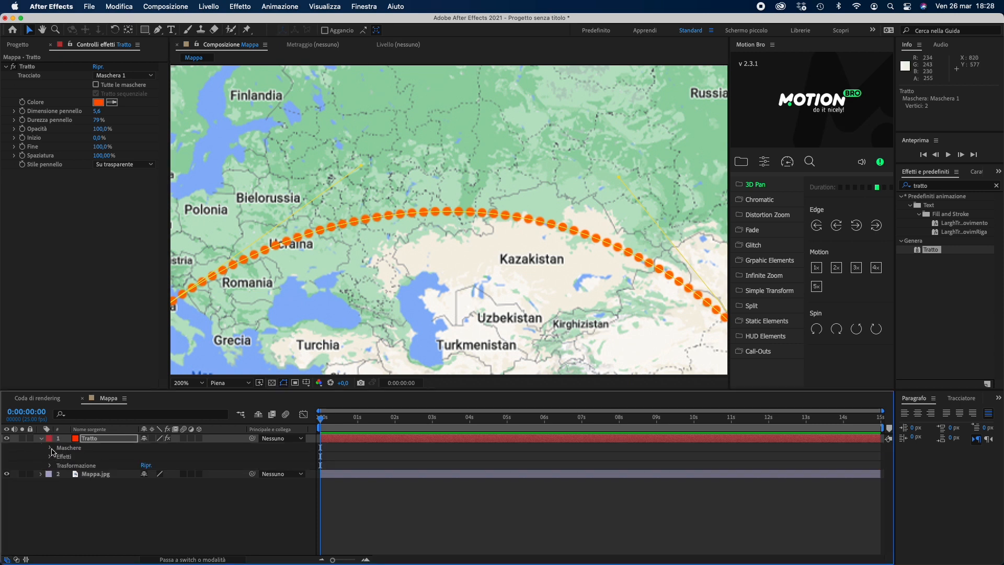
click(50, 448)
click(67, 457)
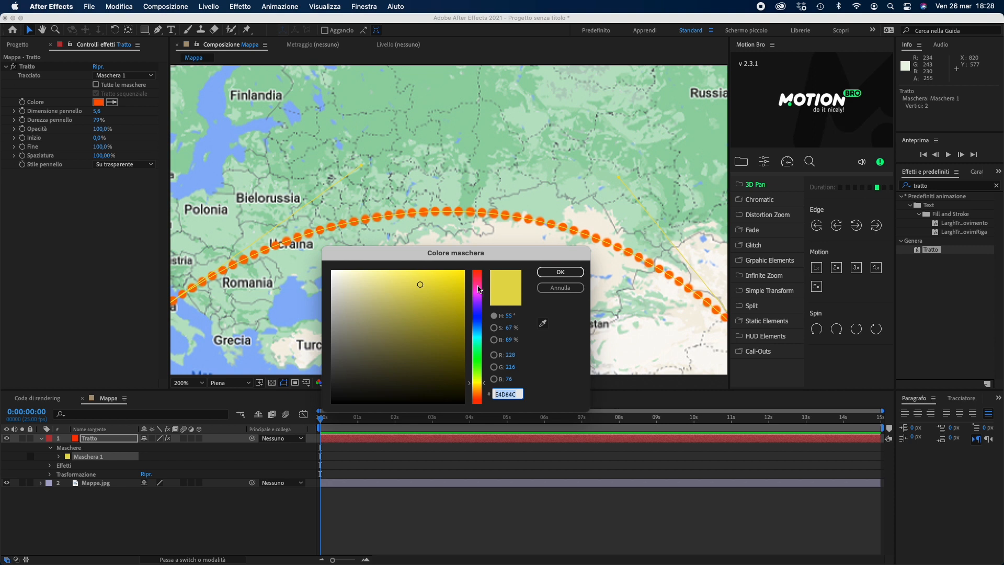
click(478, 318)
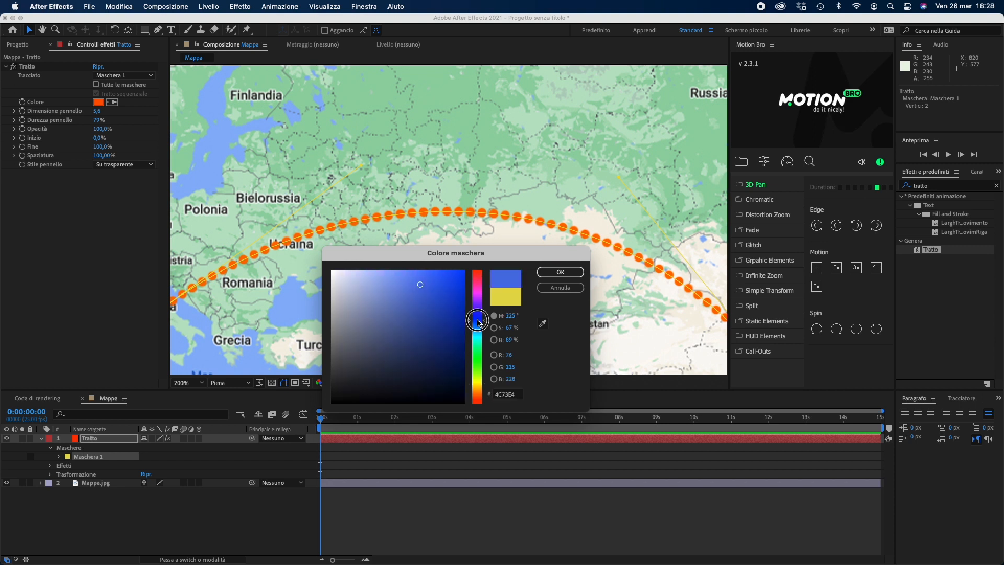
click(575, 276)
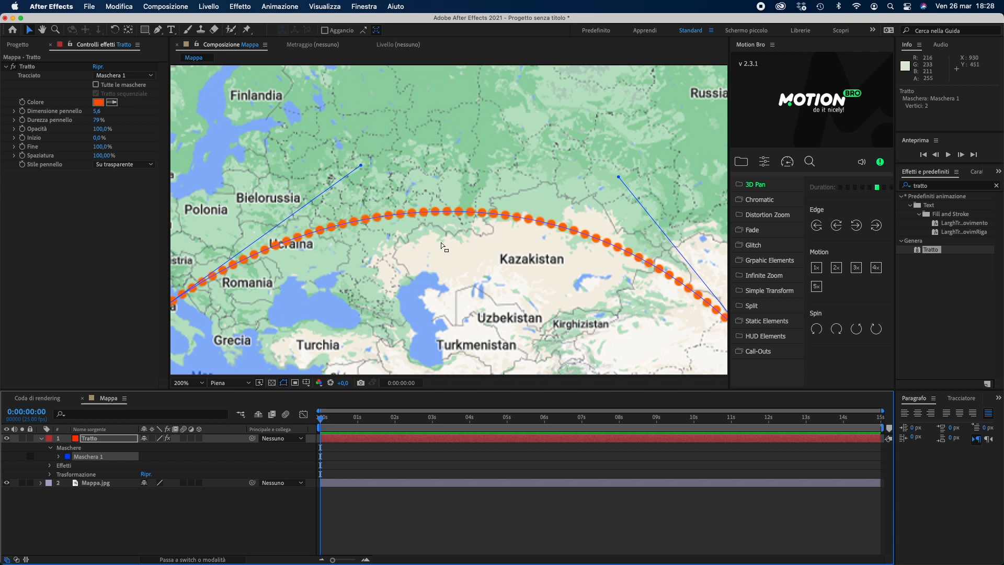
key(comma)
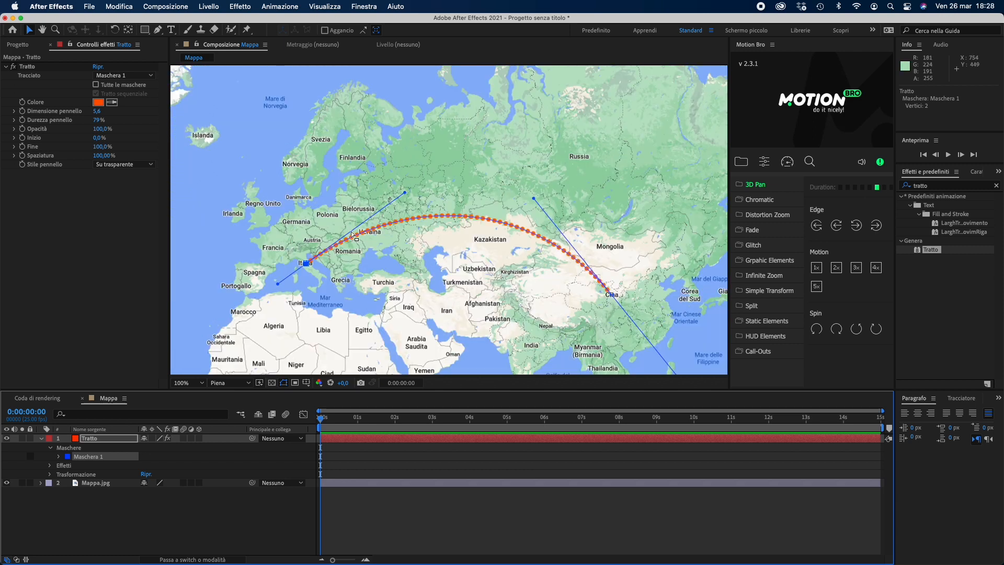
- Try raising the curve handle at the China end of the route, undo it, and hide the mask outlines
mouse_move(533, 200)
mouse_down()
mouse_move(509, 215)
mouse_move(570, 191)
mouse_move(493, 185)
mouse_move(502, 174)
mouse_move(469, 194)
mouse_move(542, 195)
mouse_move(534, 183)
mouse_up()
key(super+z)
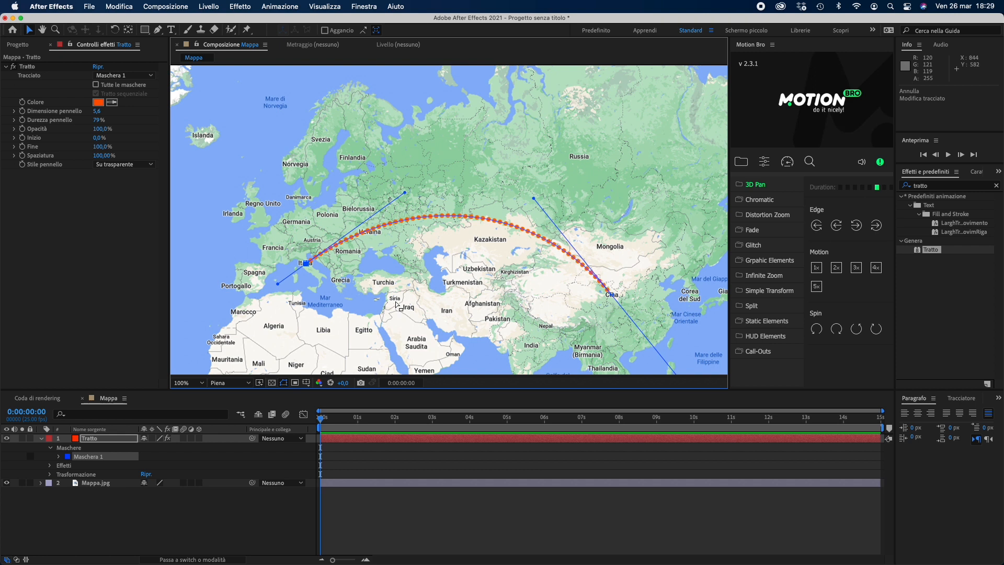
click(283, 384)
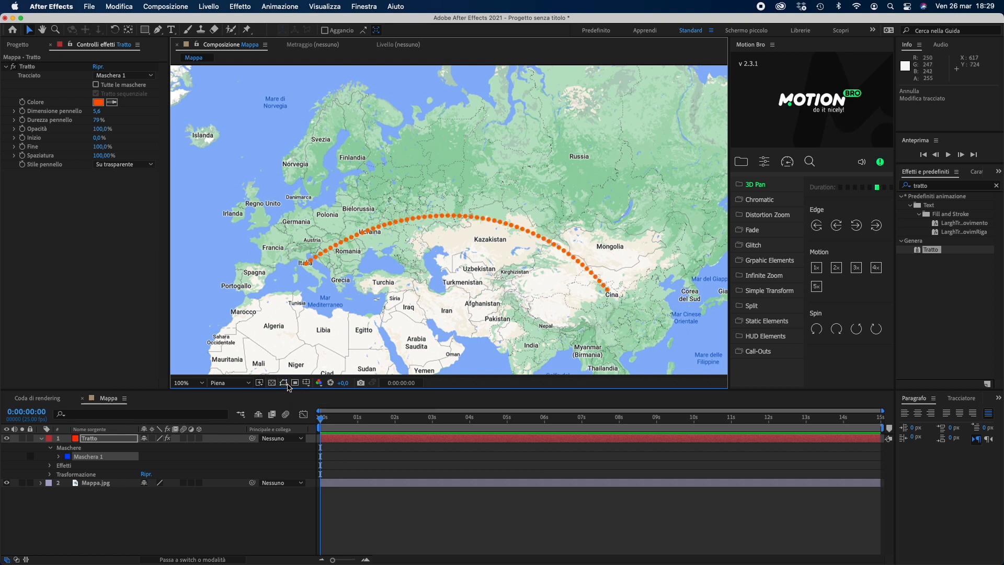
- Set the stroke's Fine value to 0% at the start of the timeline and begin keyframing it
click(320, 417)
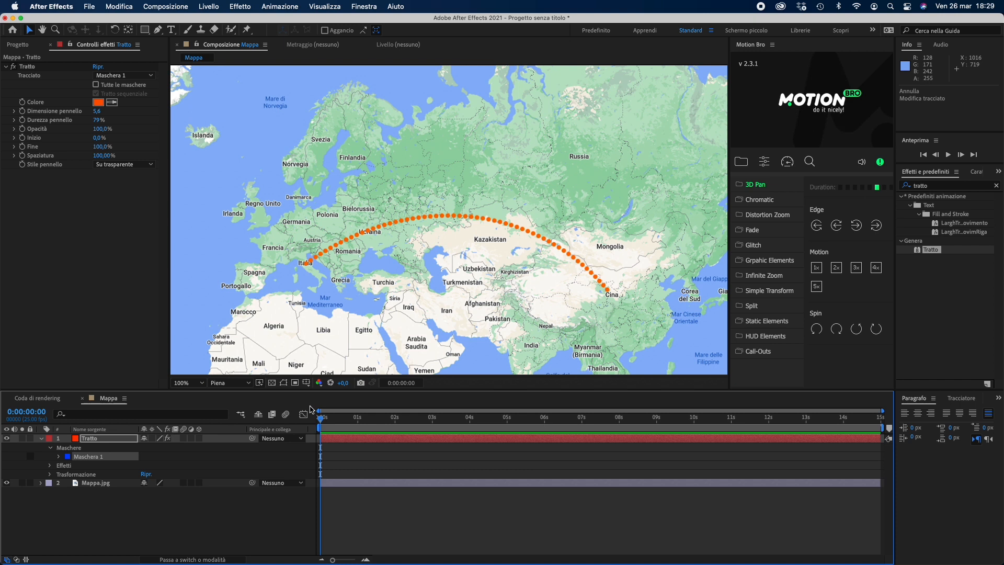
drag(318, 417, 3, 427)
drag(101, 146, 33, 156)
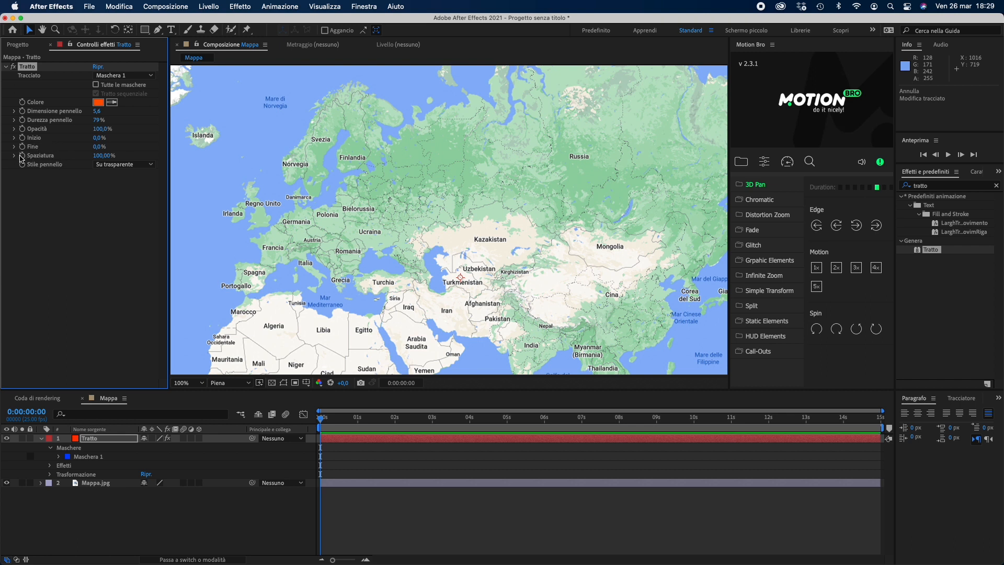
click(23, 147)
- Keyframe the stroke's Fine value at 100% at 10 seconds
click(323, 419)
drag(323, 420, 694, 466)
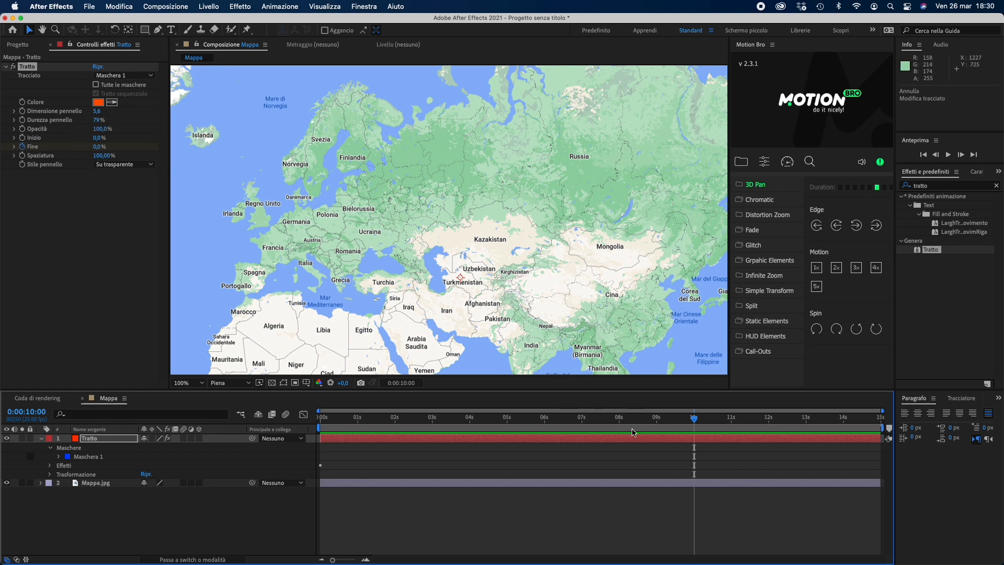
click(101, 147)
drag(101, 147, 197, 146)
- Preview the route line's drawing animation from the start of the composition
drag(695, 423, 269, 455)
key(space)
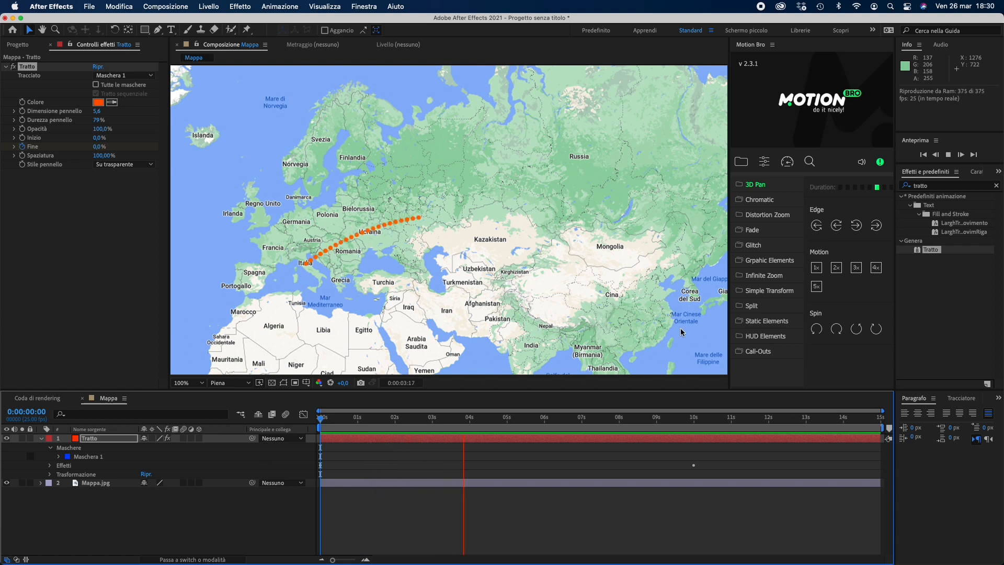
key(space)
- Reveal the Tratto layer's keyframes and apply Regolazione automatica to both Fine keyframes
click(110, 441)
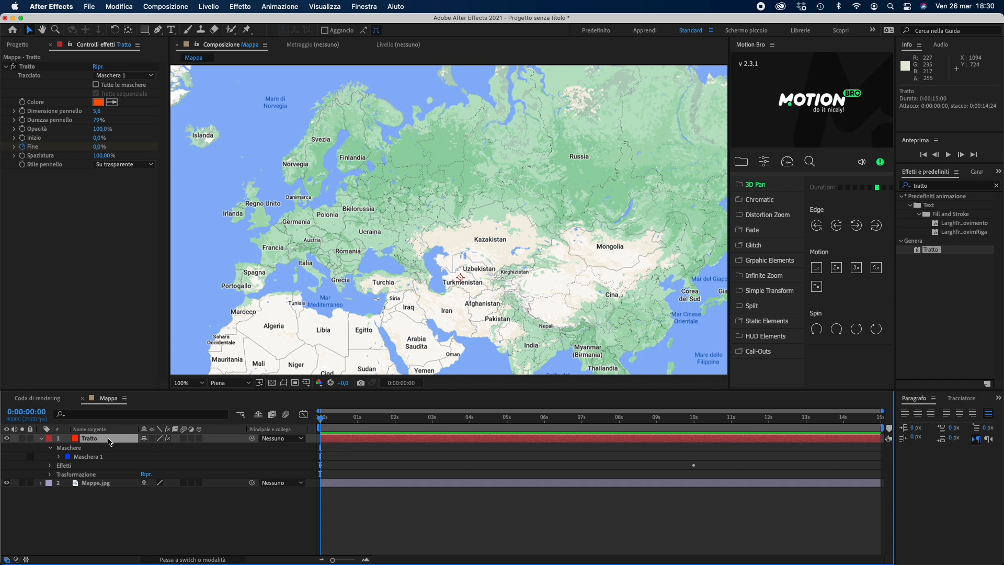
key(u)
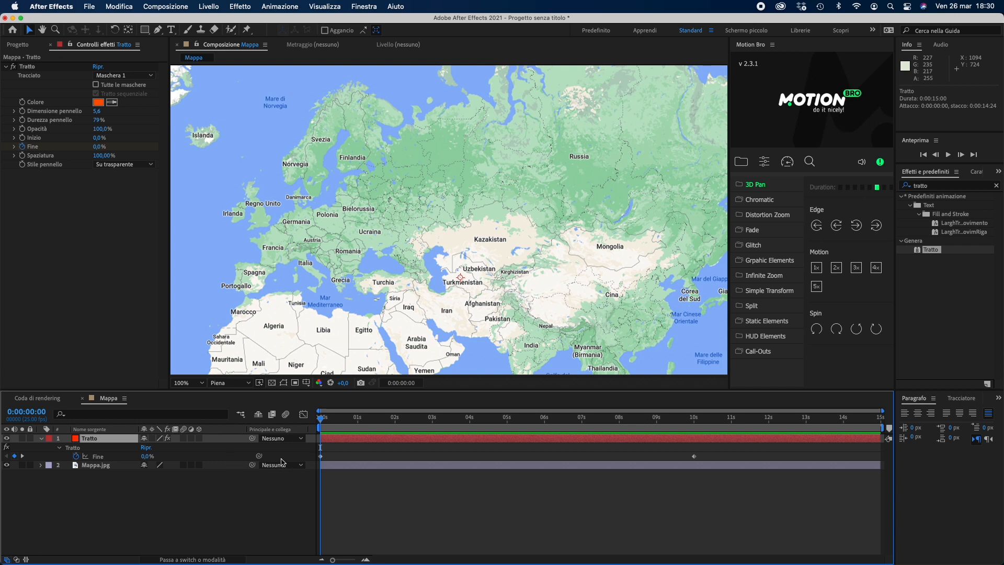
drag(724, 450, 314, 458)
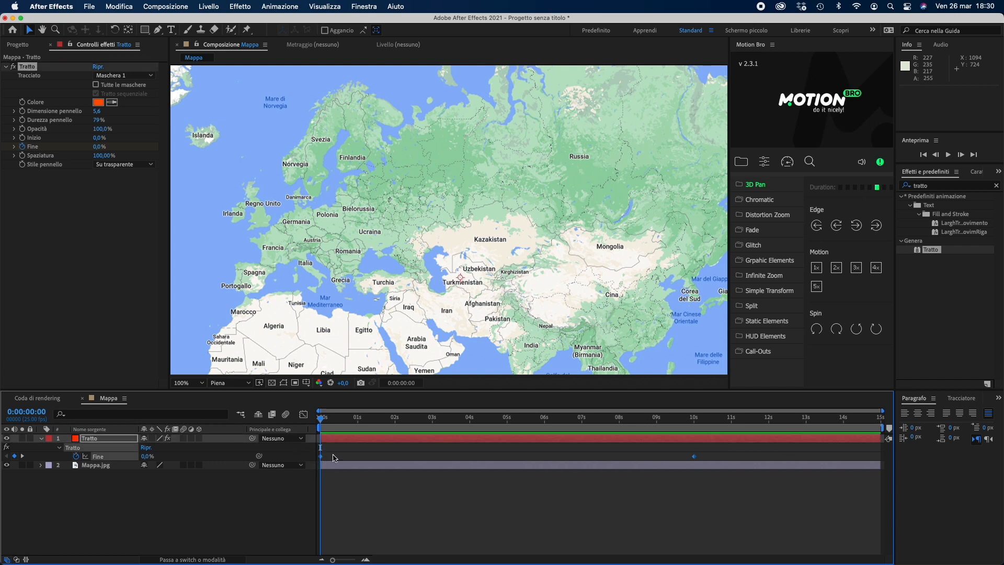
right_click(694, 458)
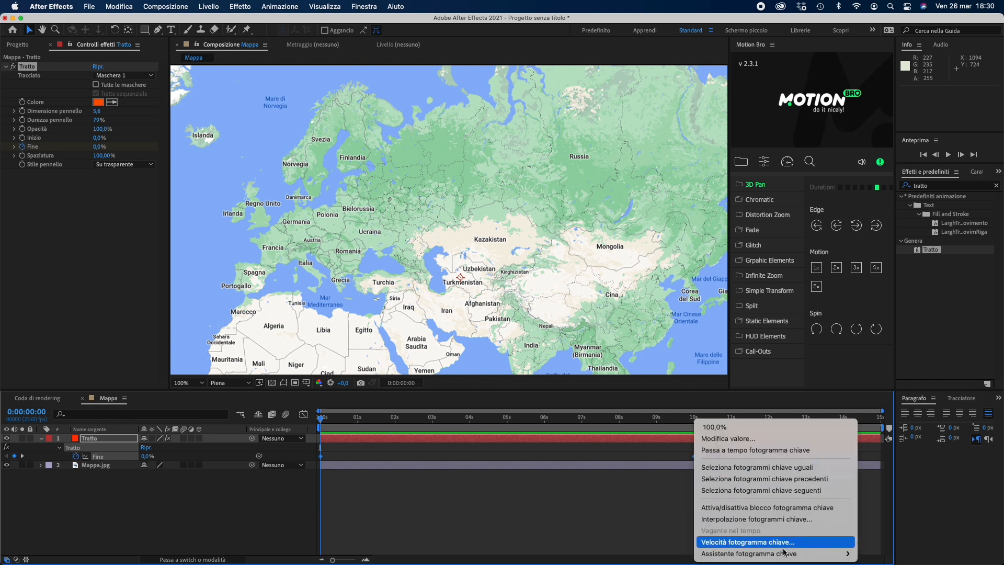
mouse_move(745, 553)
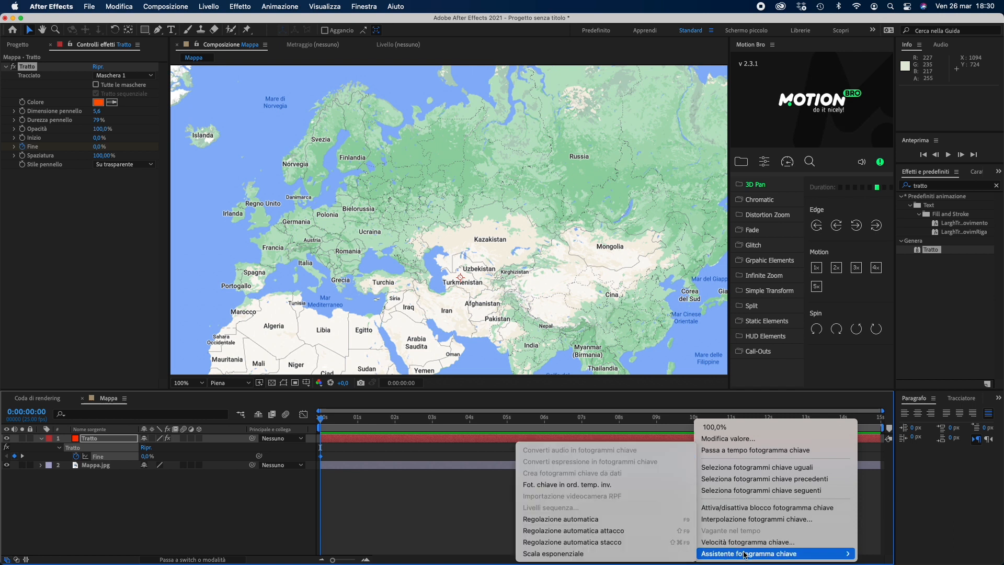
click(585, 519)
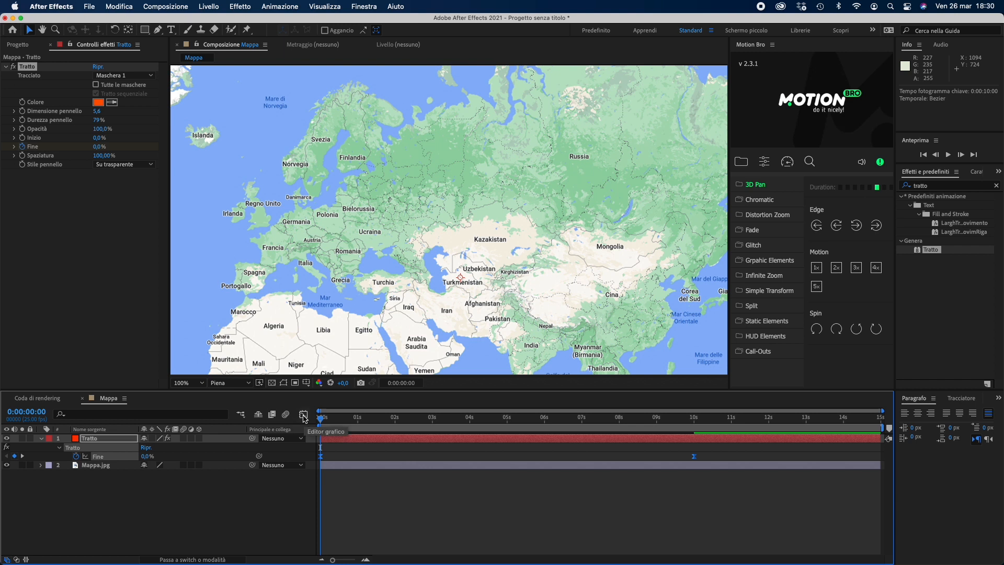
- Play the route animation from the beginning to check the eased motion
mouse_move(325, 419)
mouse_down()
mouse_move(345, 419)
mouse_move(320, 421)
mouse_up()
key(space)
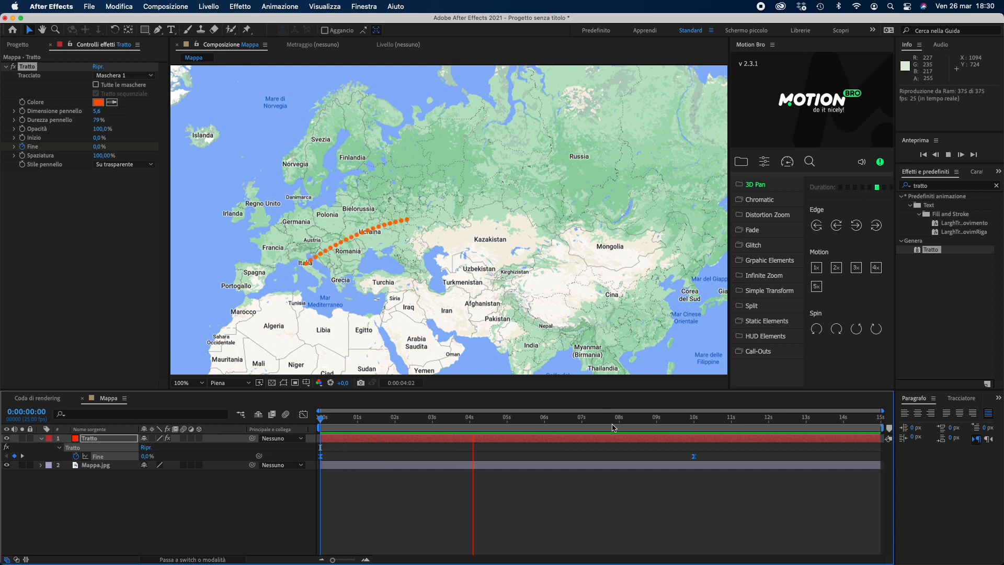
key(space)
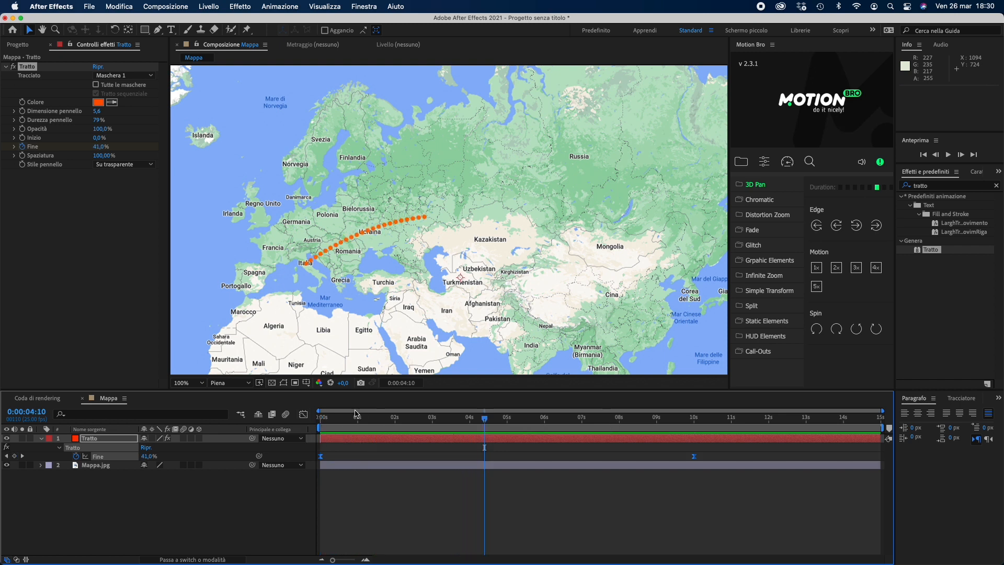
- Try a longer, steeper easing handle on the 10-second Fine keyframe in the graph editor and preview the motion
click(304, 416)
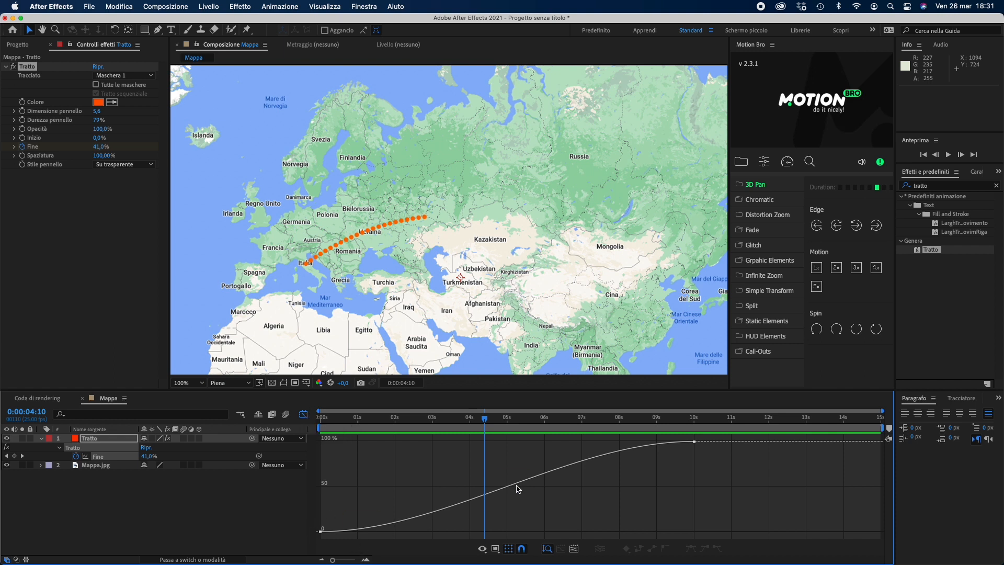
drag(694, 443, 710, 454)
key(super+z)
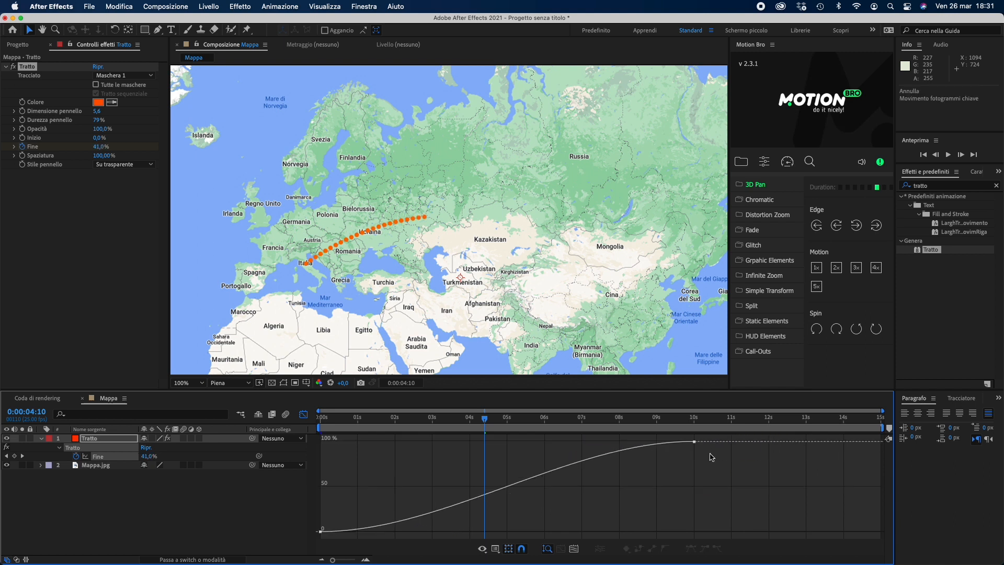
click(695, 442)
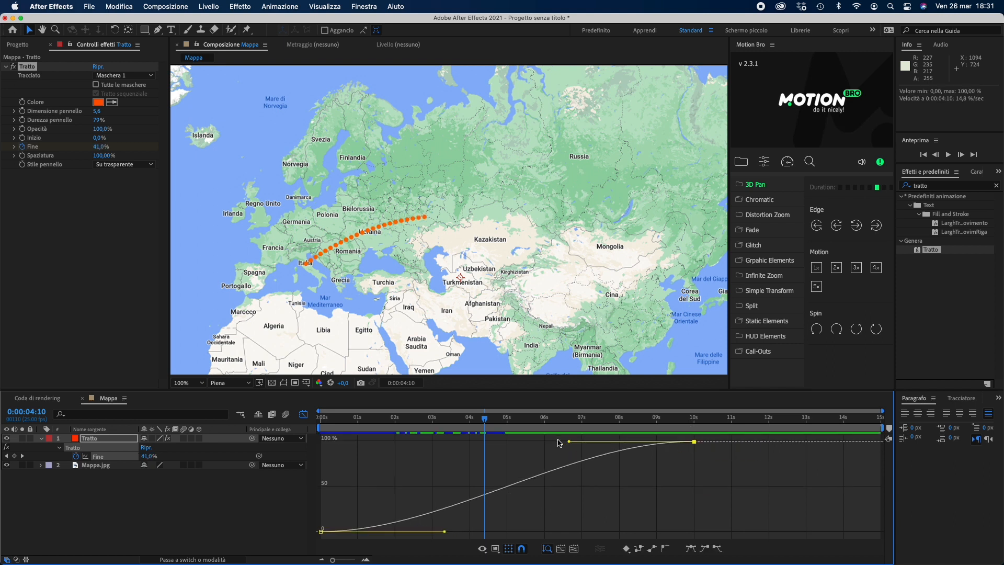
drag(569, 445, 495, 446)
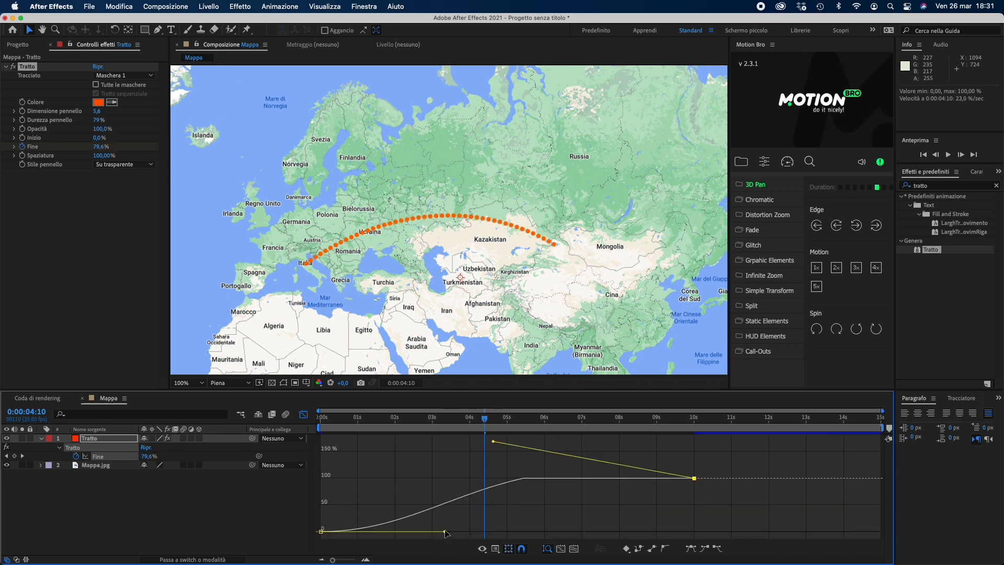
drag(488, 421, 320, 419)
key(space)
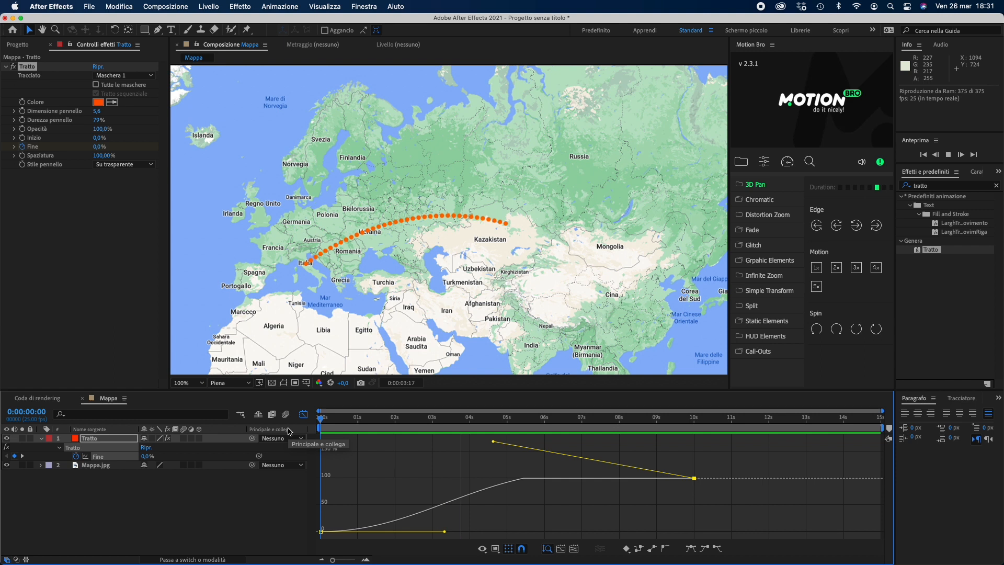
key(space)
- Try reshaping the easing handles of both Fine keyframes, return to the start of the timeline and close the graph editor
drag(445, 534, 445, 501)
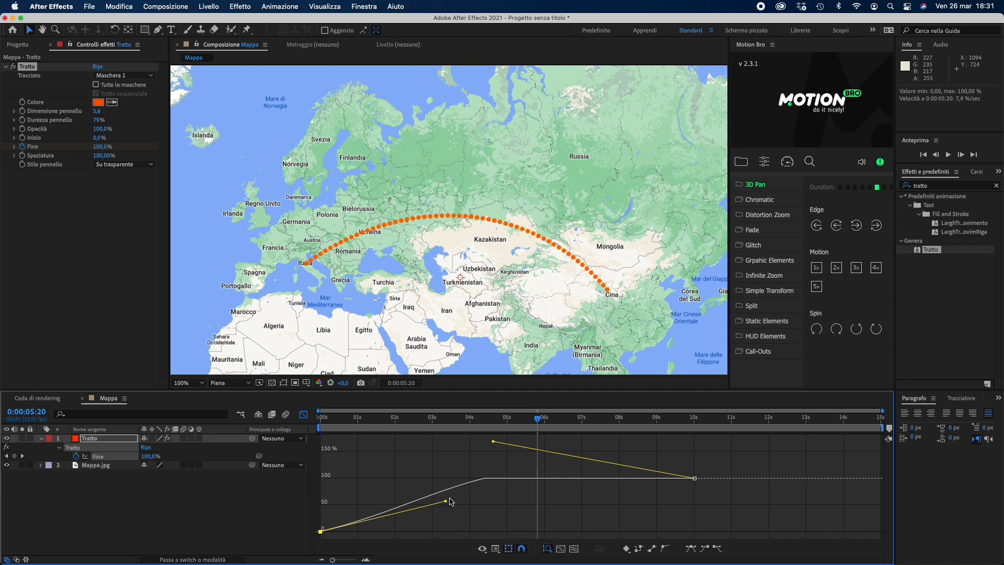
drag(493, 443, 513, 486)
drag(446, 480, 441, 466)
drag(512, 454, 321, 416)
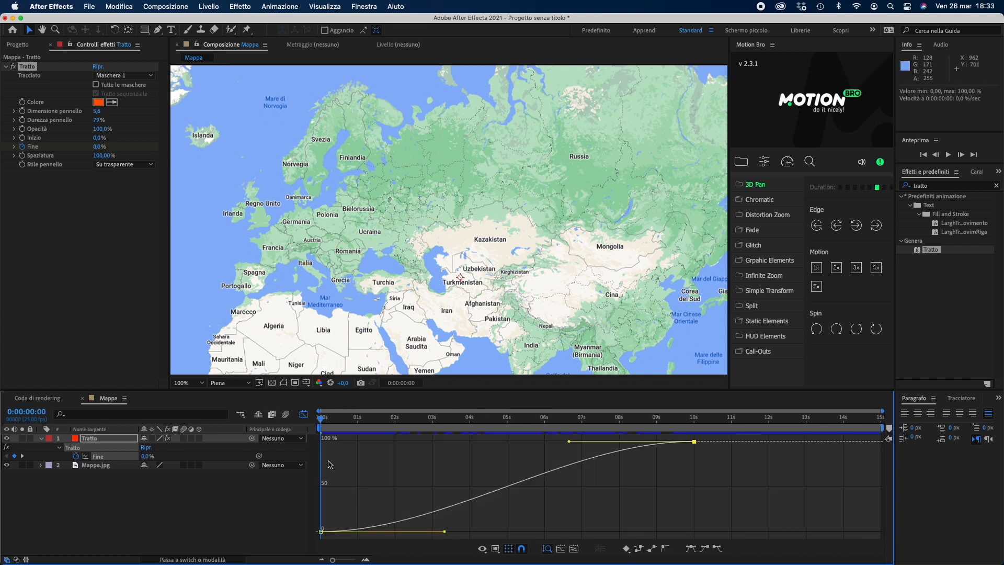
click(304, 414)
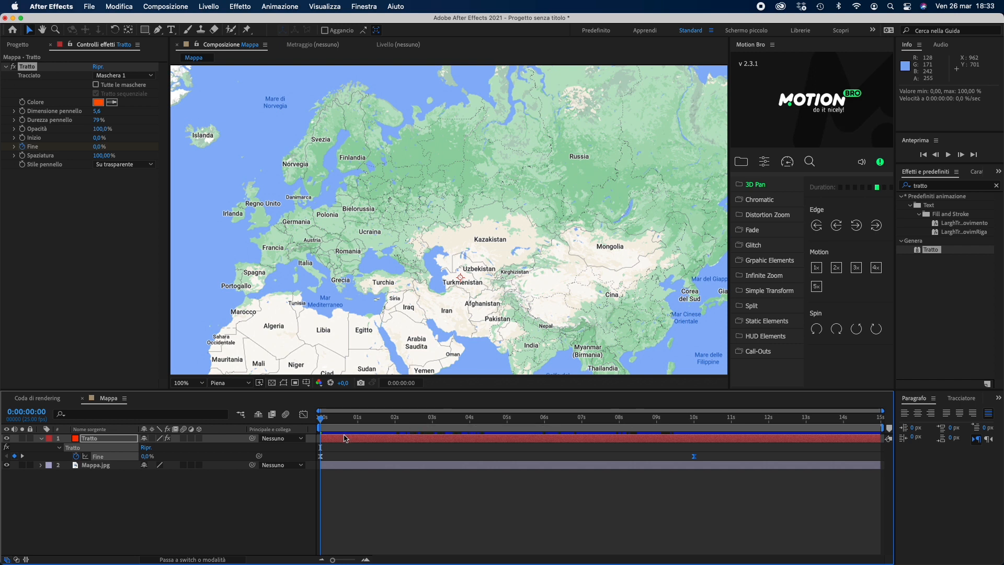
- Play the eased route animation, return to the start, and scrub through the line's progress to 0:00:07:05
key(space)
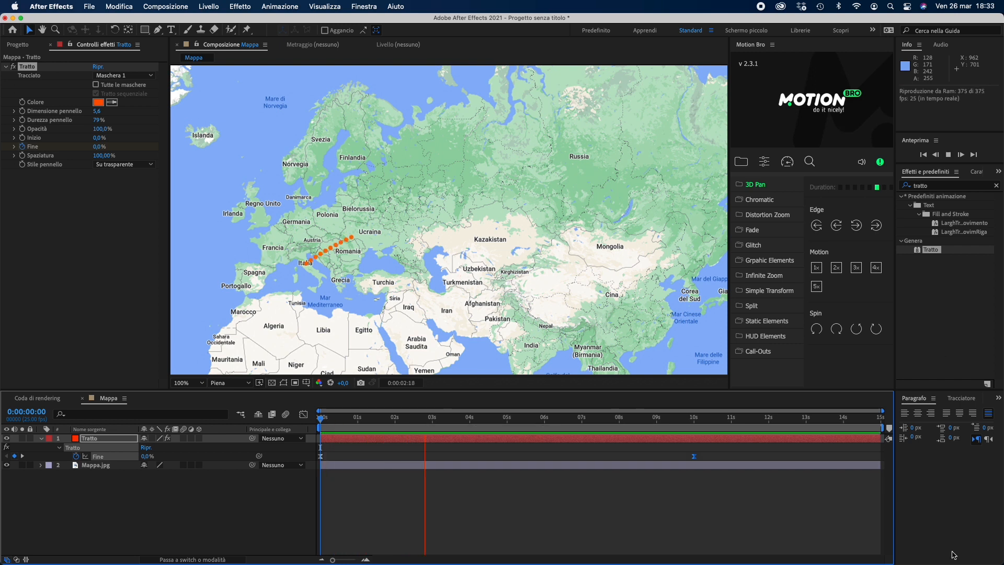
key(space)
mouse_move(507, 422)
mouse_down()
mouse_move(389, 421)
mouse_move(546, 434)
mouse_move(430, 450)
mouse_move(320, 441)
mouse_move(701, 460)
mouse_move(299, 471)
mouse_up()
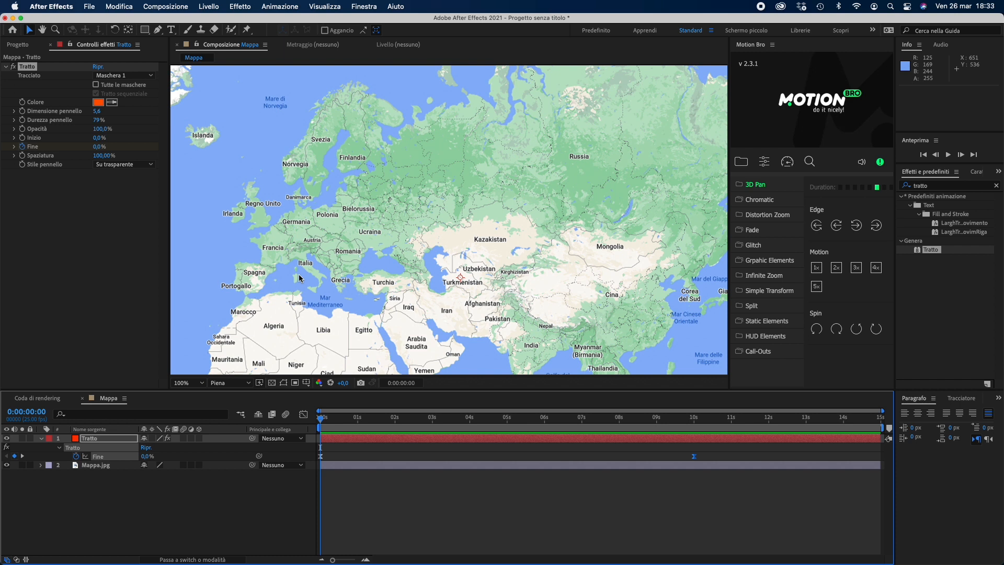
drag(320, 417, 459, 416)
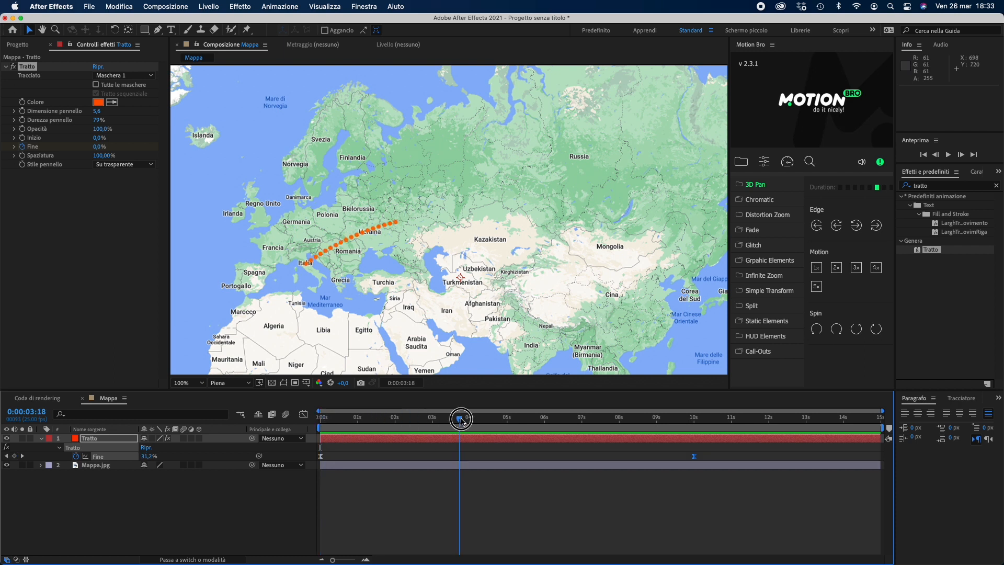
drag(458, 420, 588, 445)
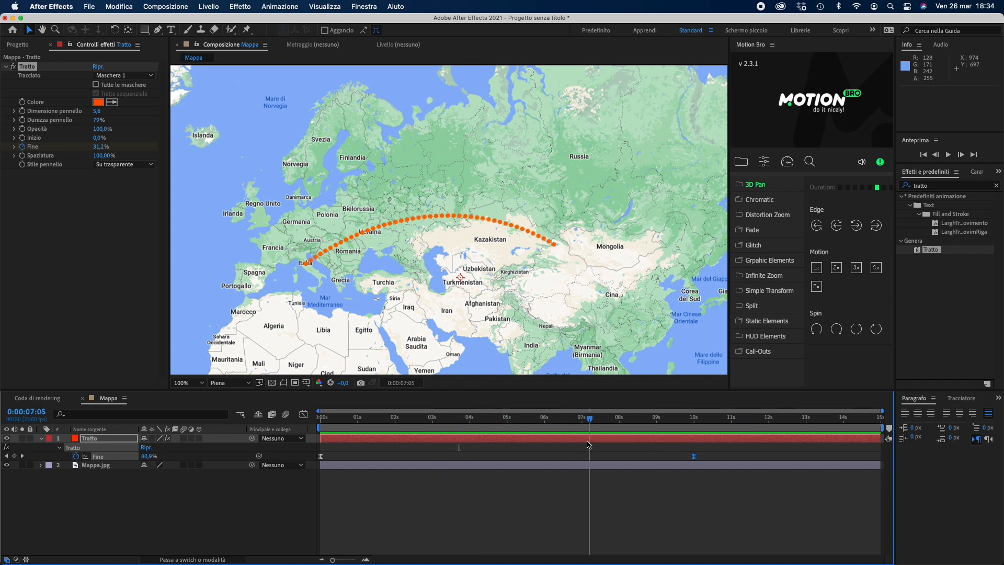
- Search the effects for "ombr" and apply the Ombra esterna effect to the Tratto layer
click(996, 185)
click(955, 186)
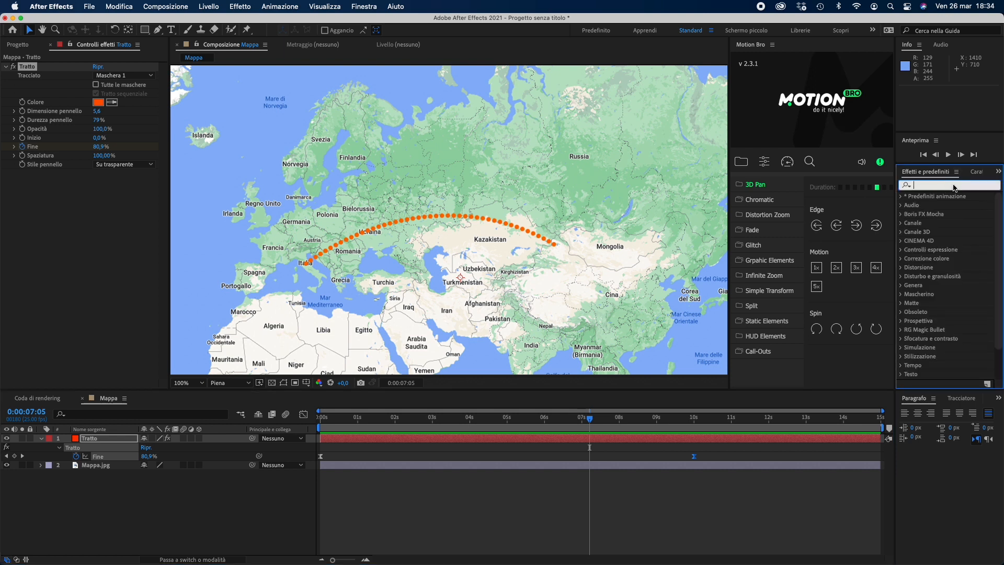
text(ombr)
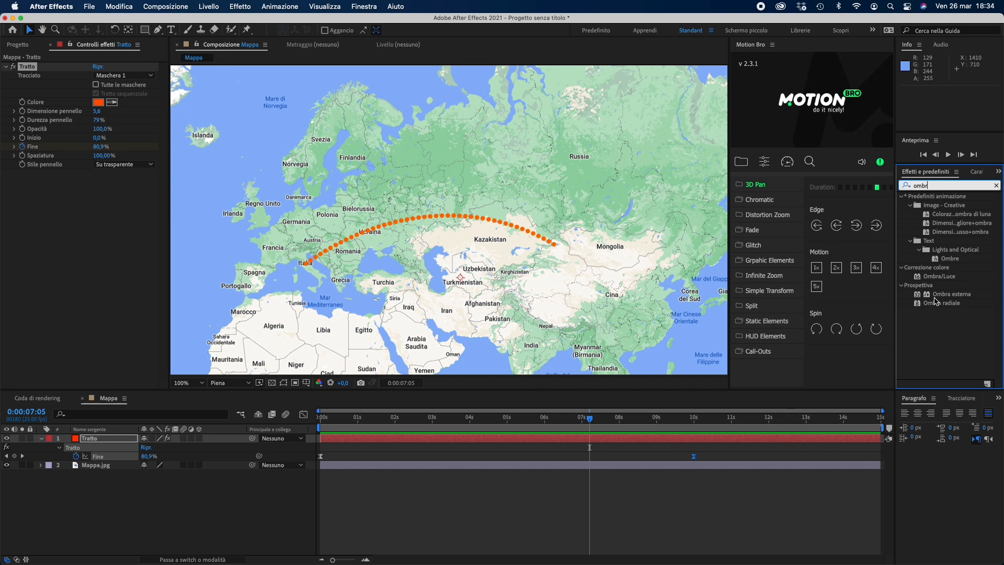
click(936, 297)
drag(944, 296, 99, 439)
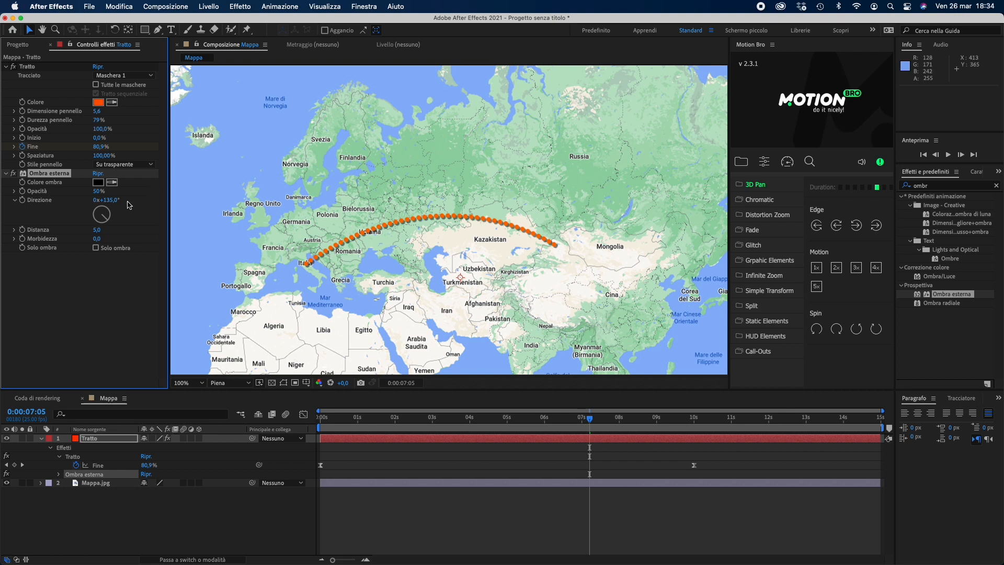
- Set the route line's drop shadow to distance 12, direction 172° and opacity 32%
drag(98, 229, 106, 228)
click(104, 221)
drag(105, 223, 103, 223)
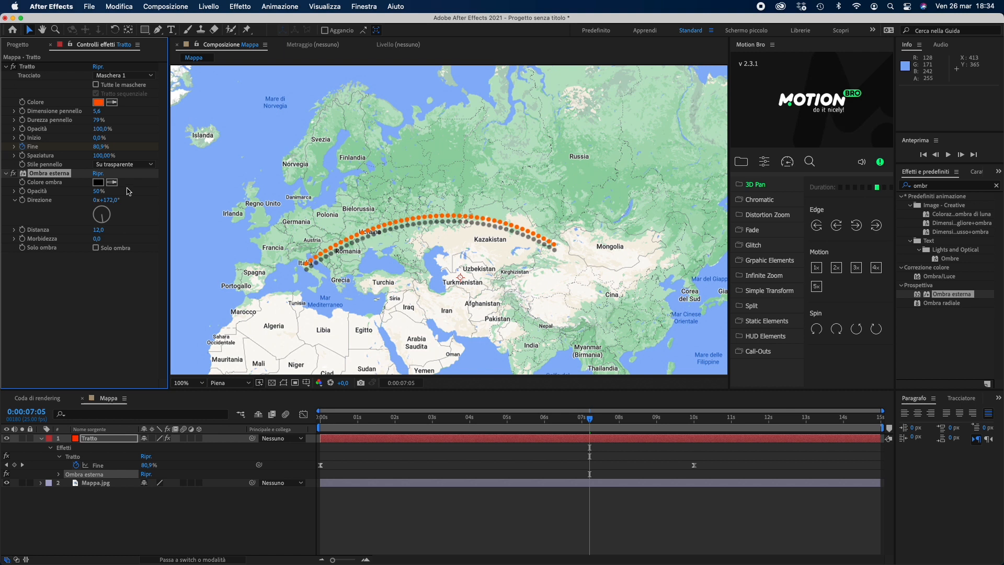
drag(96, 191, 74, 192)
- Play the route animation from the beginning to check the shadow and return to the start
drag(592, 421, 291, 417)
key(space)
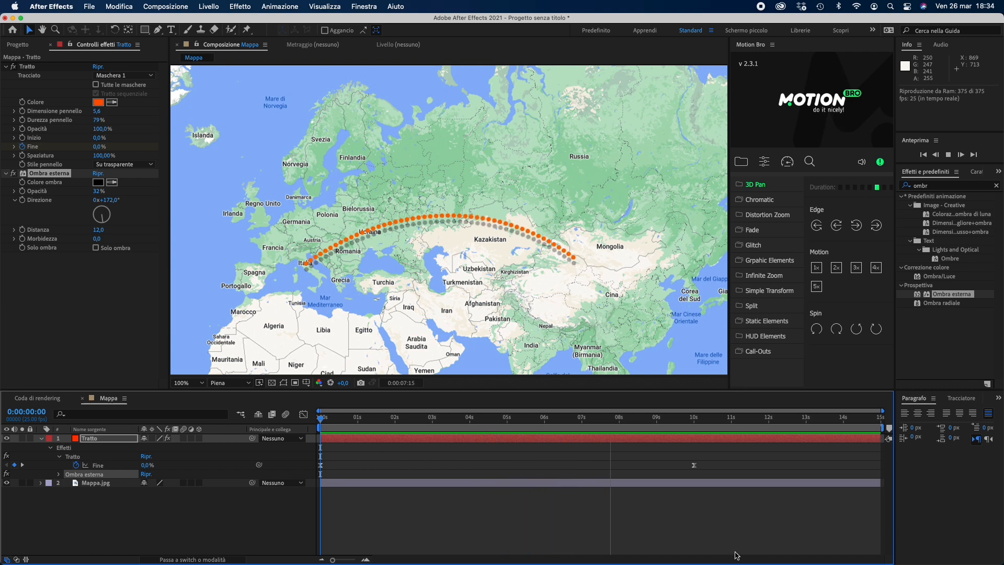
key(space)
mouse_move(694, 417)
mouse_down()
mouse_move(331, 447)
mouse_move(655, 448)
mouse_move(251, 417)
mouse_move(663, 471)
mouse_move(278, 469)
mouse_up()
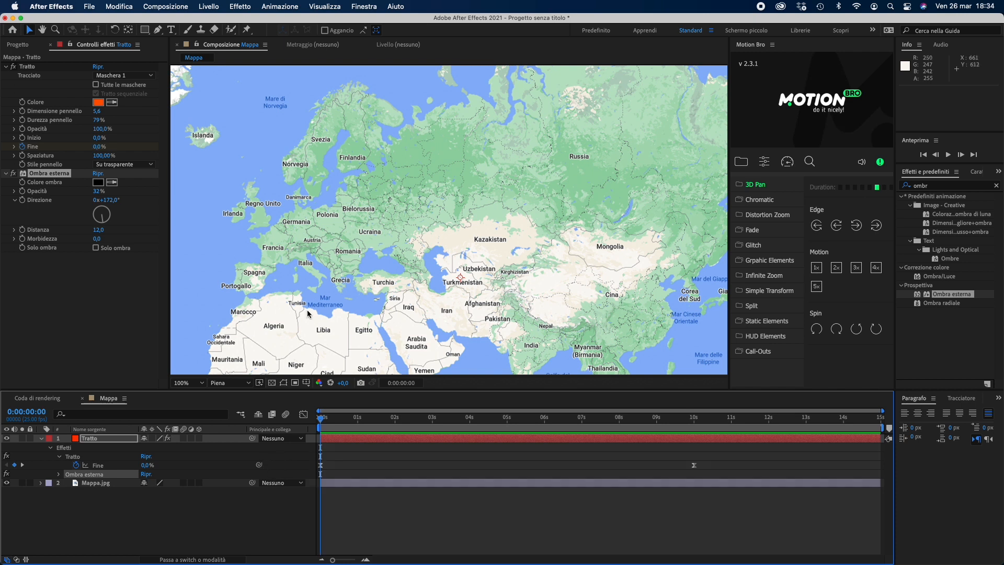
- Fit the whole map in the viewer and add a two-node 28 mm camera named Videocamera 1 to the composition
scroll(309, 316, down, 2)
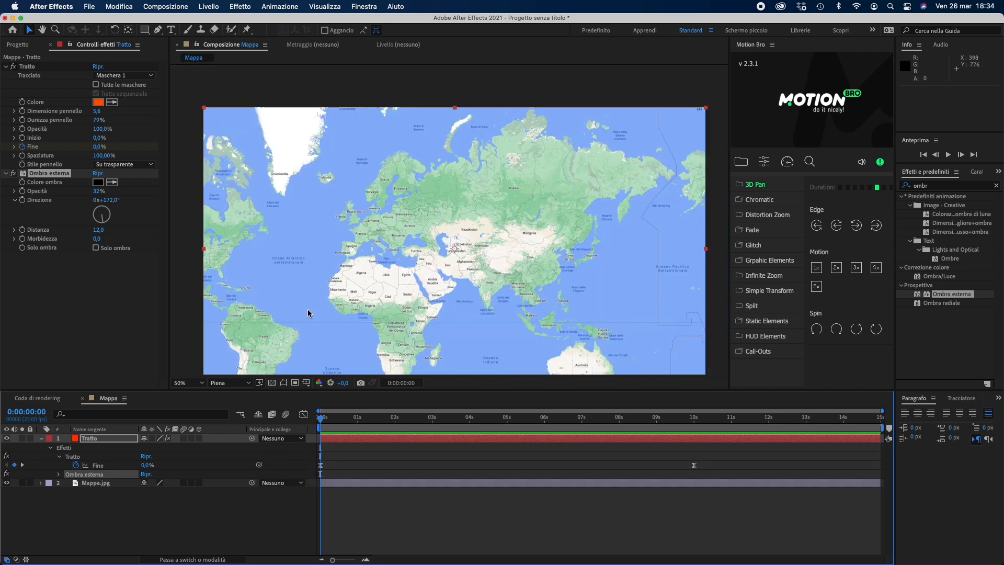
click(195, 384)
click(219, 199)
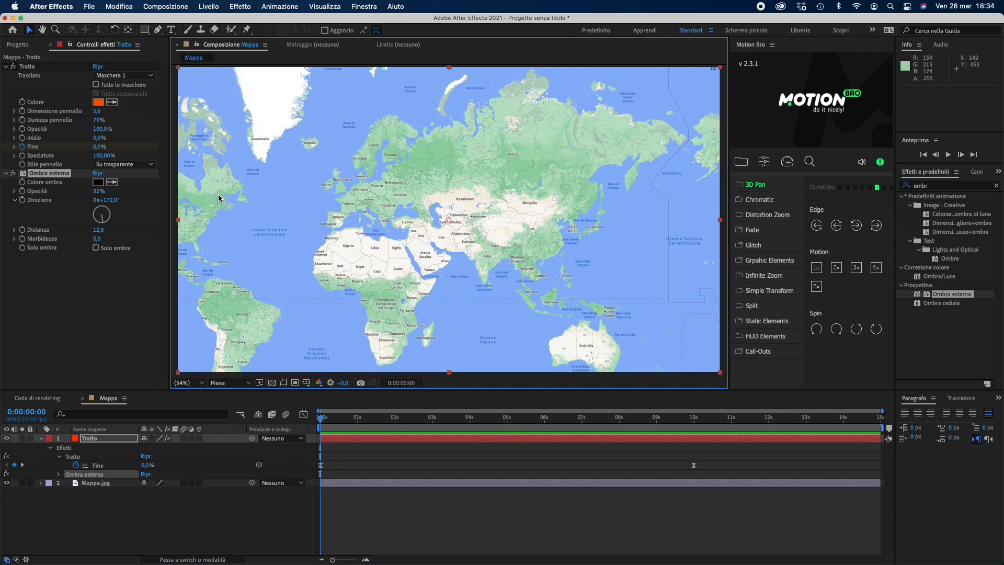
right_click(139, 514)
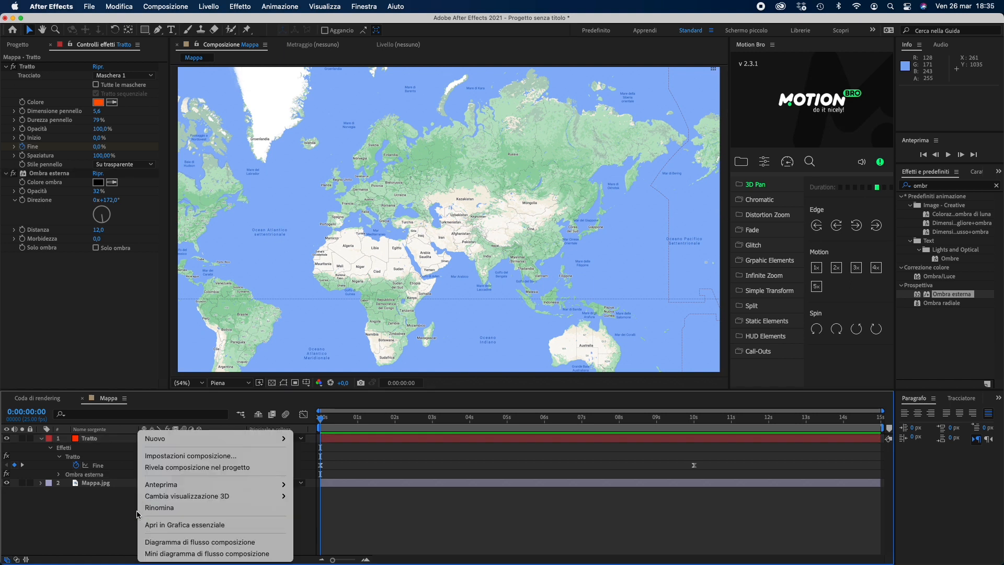
click(115, 513)
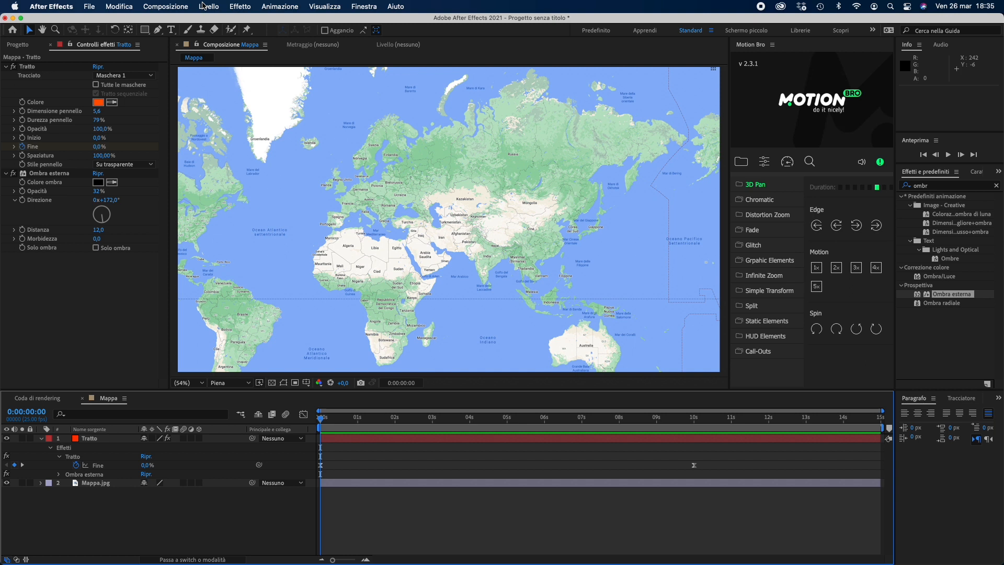
click(205, 7)
mouse_move(214, 21)
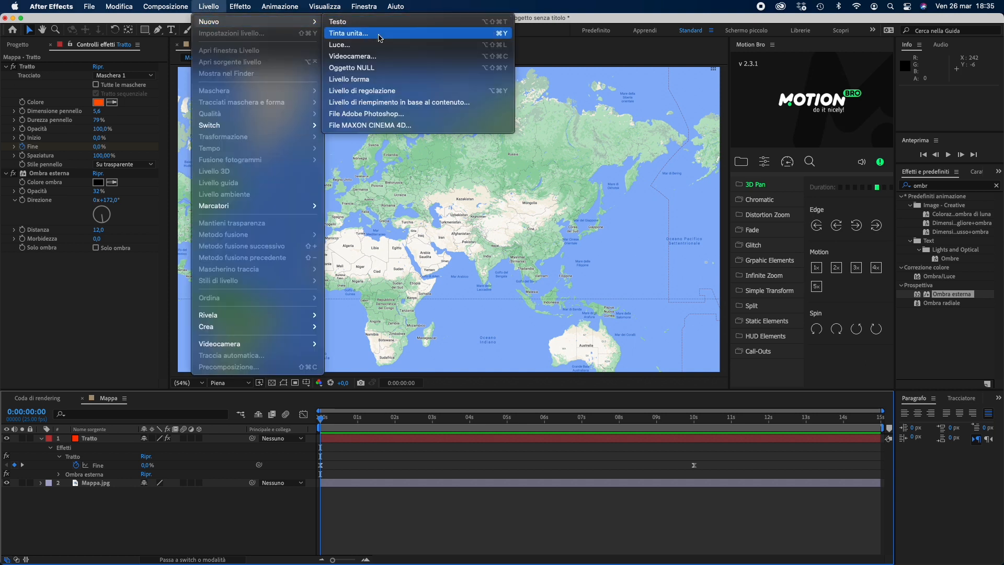
click(382, 56)
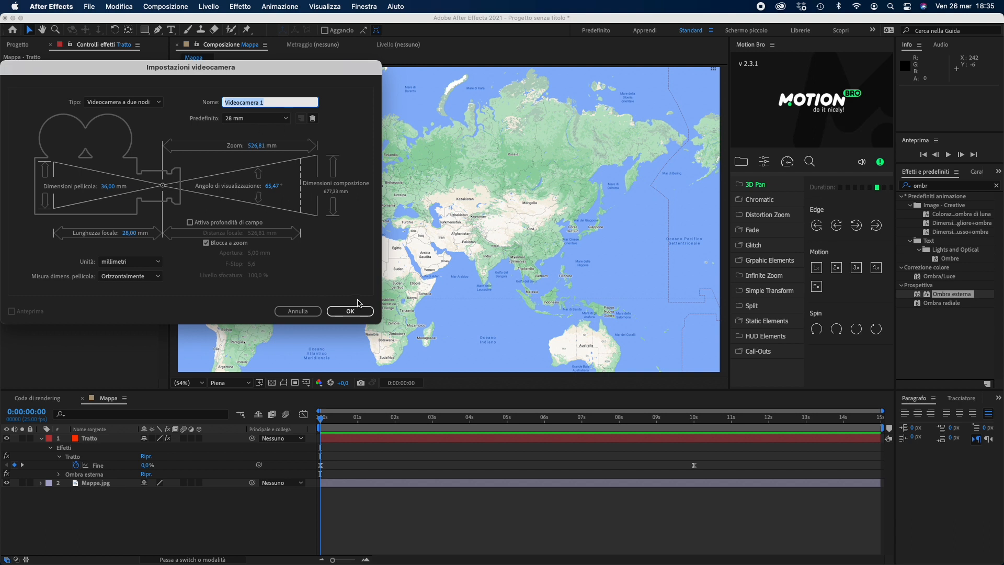
click(350, 311)
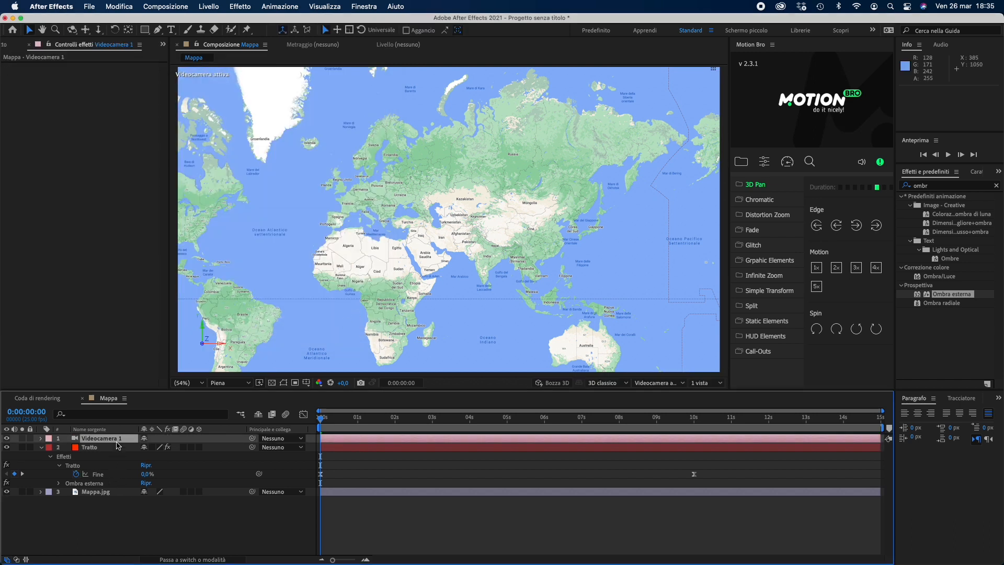
click(135, 535)
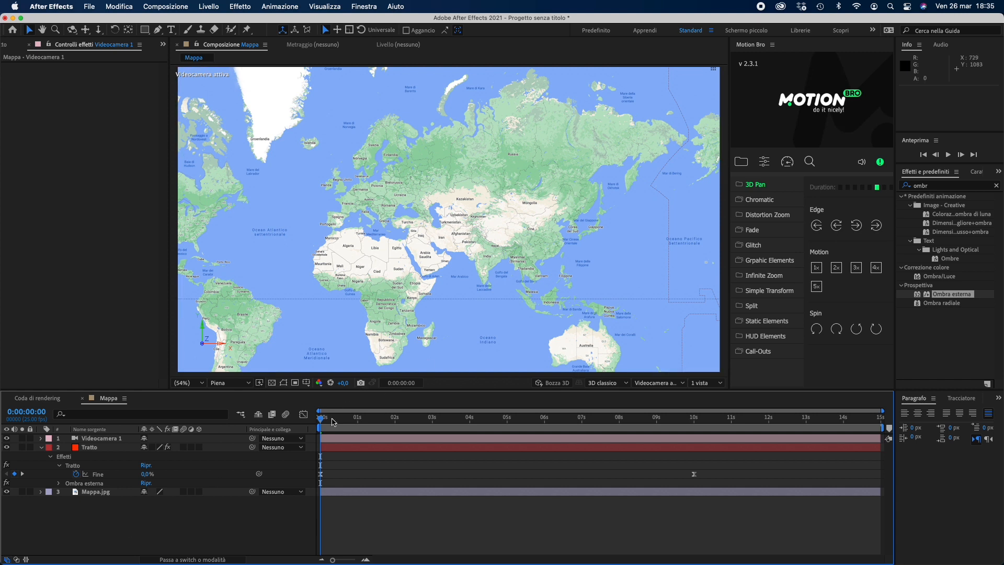
mouse_move(322, 419)
mouse_down()
mouse_move(549, 421)
mouse_move(326, 421)
mouse_move(784, 465)
mouse_move(260, 461)
mouse_up()
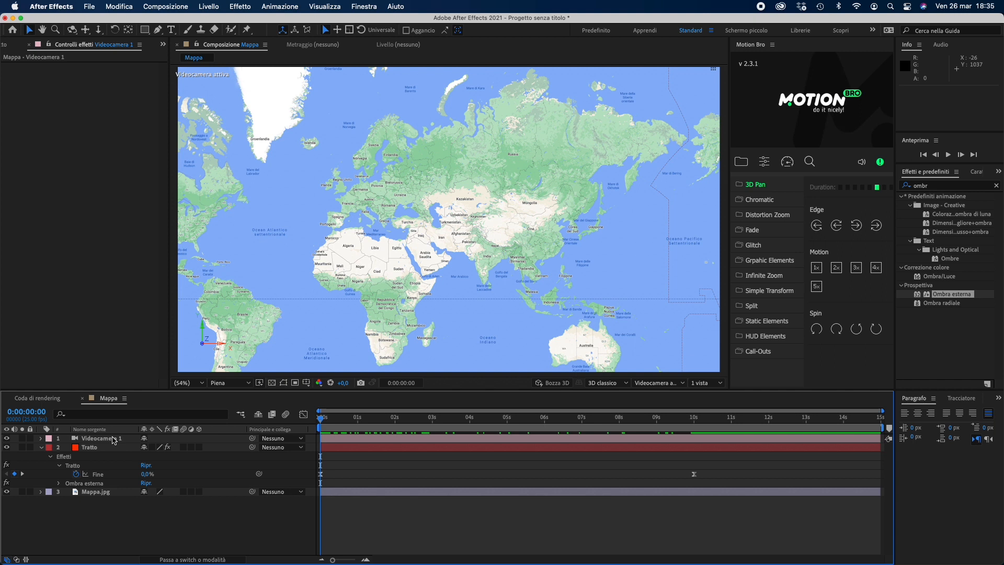
- Add a null object to the composition and parent the Videocamera 1 layer to it
right_click(141, 522)
mouse_move(282, 438)
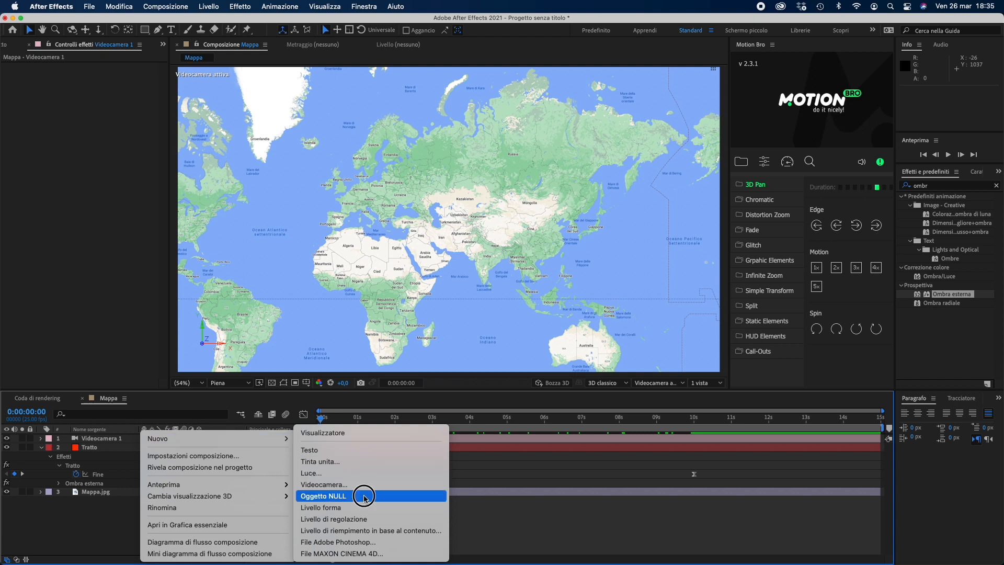
click(364, 496)
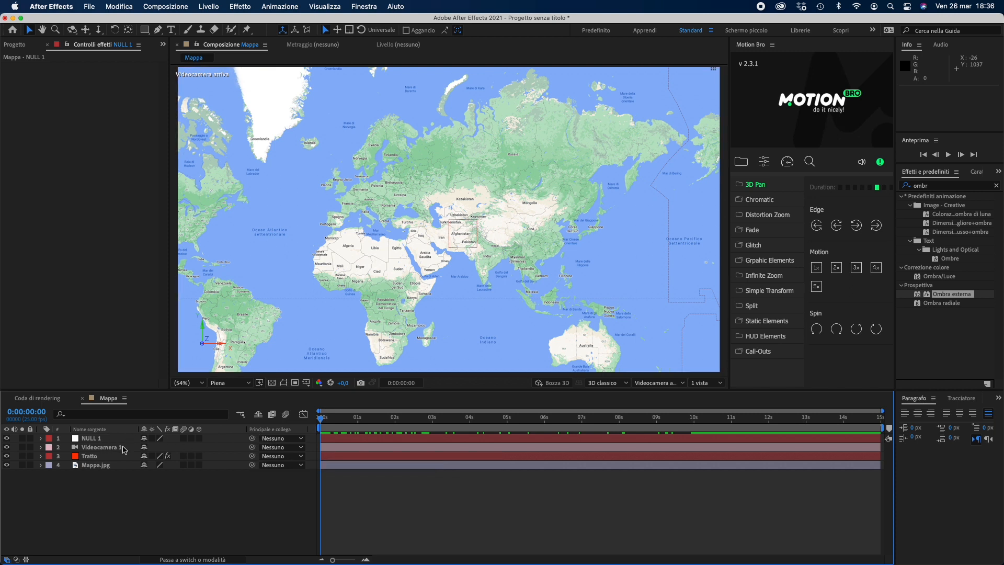
drag(252, 447, 118, 442)
click(87, 442)
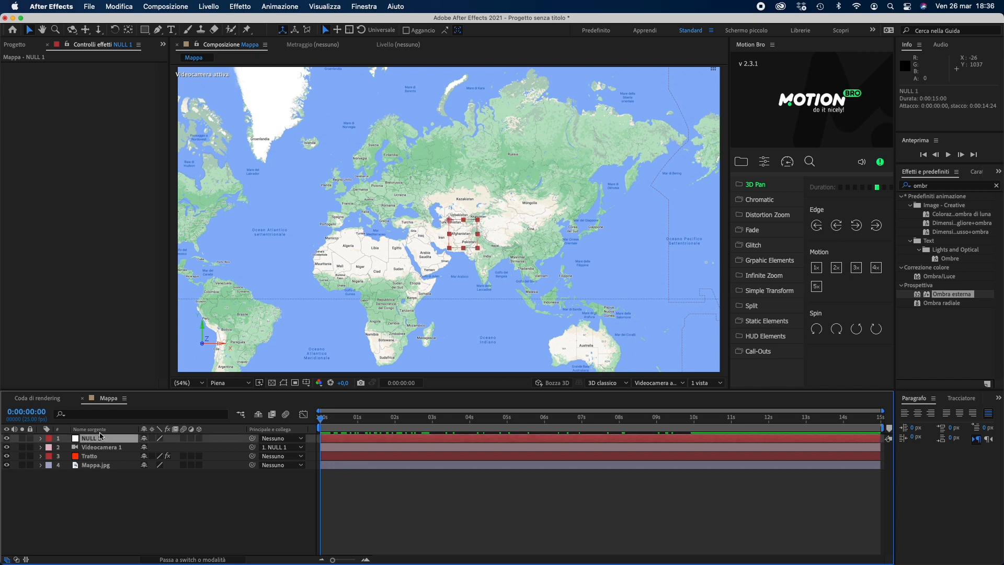
click(120, 447)
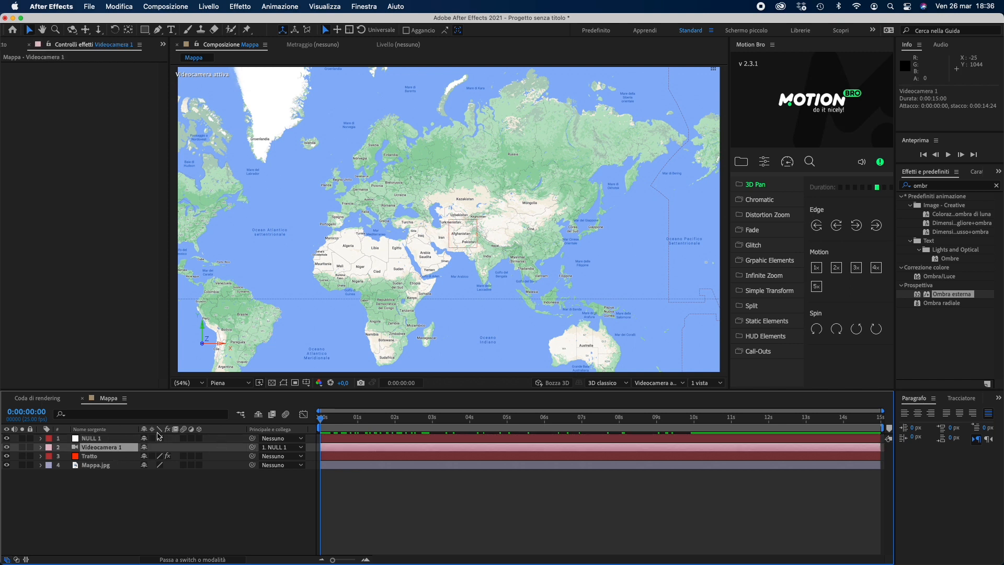
click(135, 504)
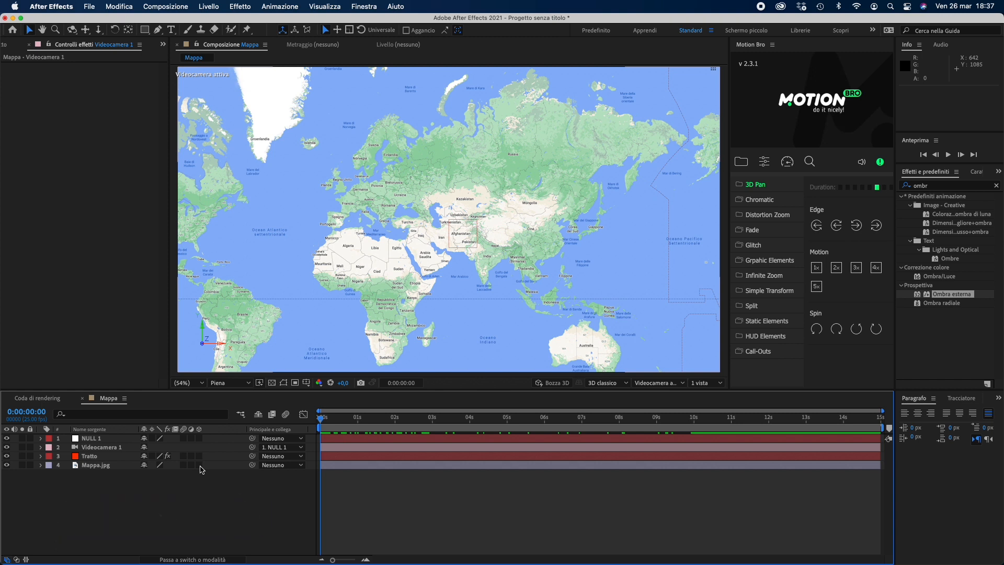
- Turn NULL 1, Tratto and Mappa.jpg into 3D layers and expand the null's transform properties
click(199, 464)
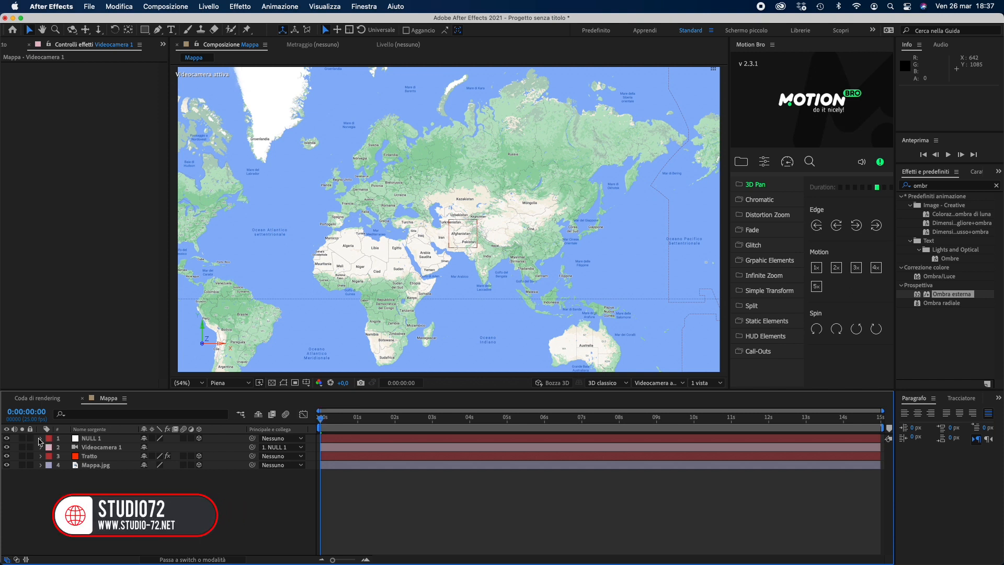
click(41, 439)
click(51, 449)
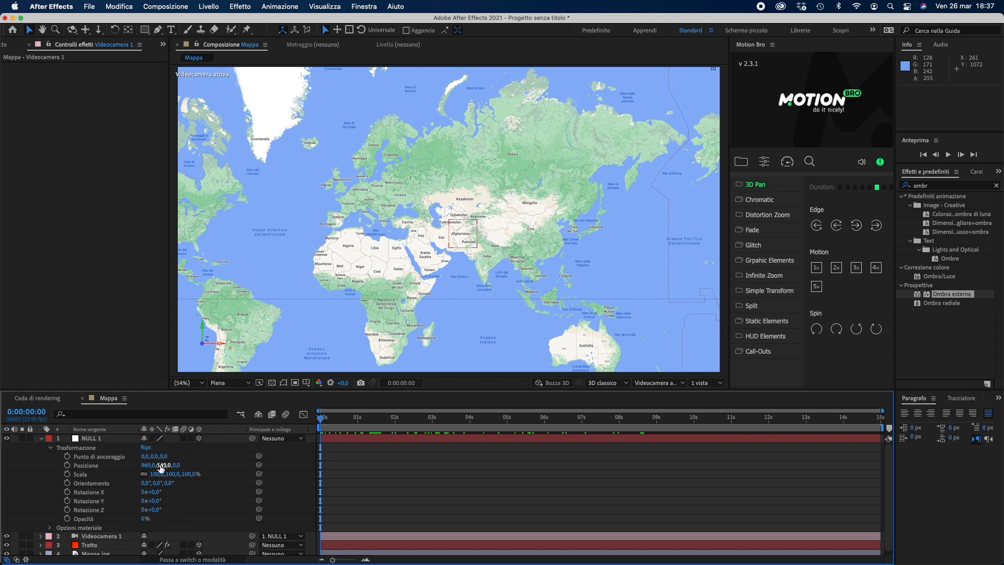
- Frame Europe with NULL 1: scale 32%, position 771, 548, 0, X rotation 40° and Y rotation 19°
drag(178, 472, 167, 500)
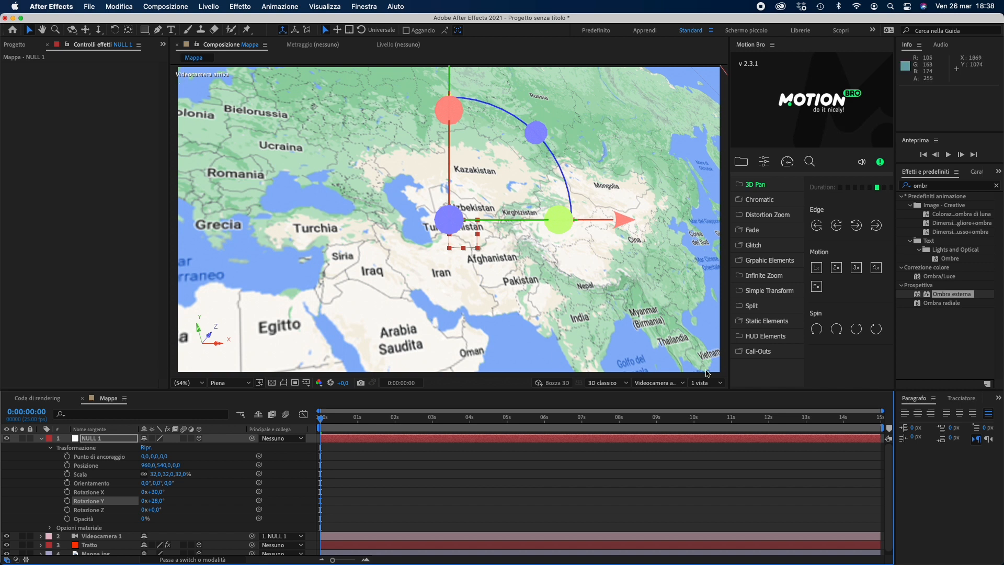
drag(164, 466, 85, 473)
drag(69, 471, 56, 471)
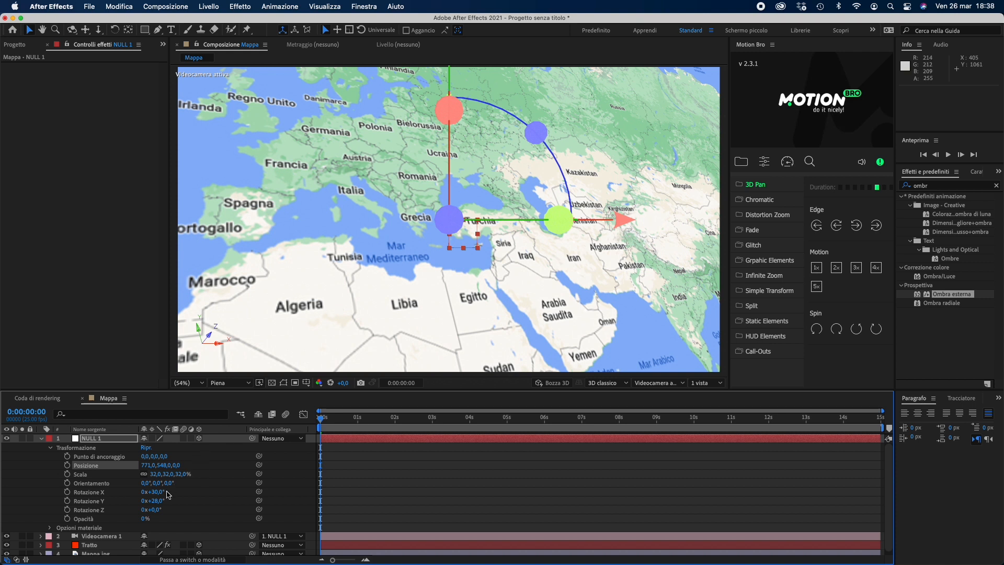
mouse_move(157, 492)
mouse_down()
mouse_move(150, 501)
mouse_move(162, 492)
mouse_up()
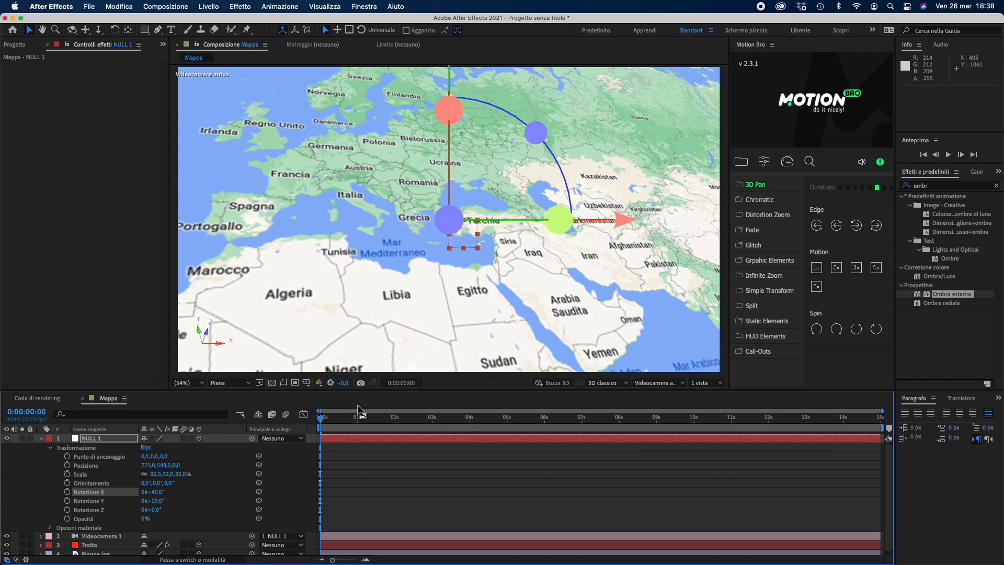
- Set starting keyframes at 0:00:00:00 for all of NULL 1's transform properties, from anchor point to opacity
mouse_move(316, 420)
mouse_down()
mouse_move(579, 425)
mouse_move(314, 424)
mouse_up()
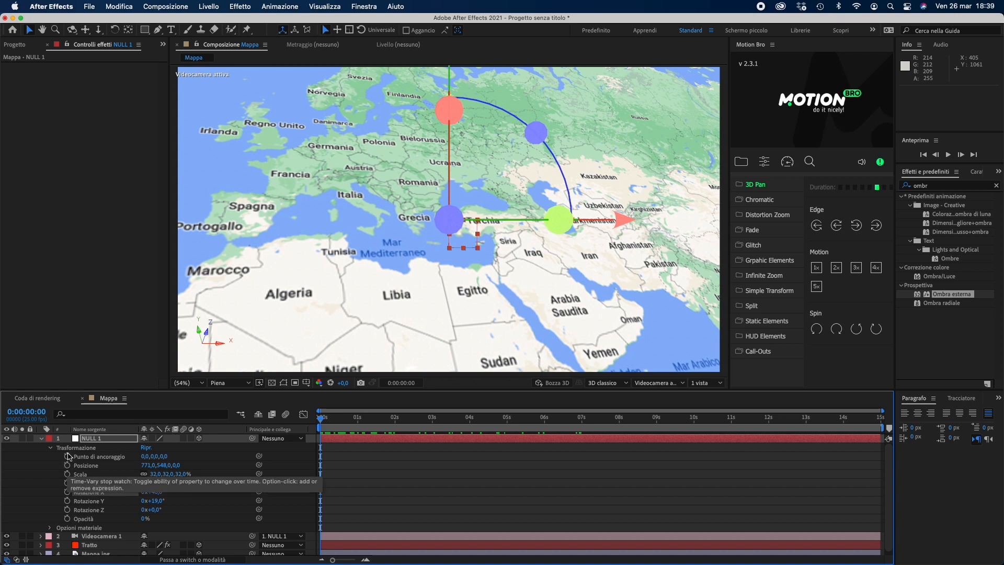
drag(68, 456, 64, 522)
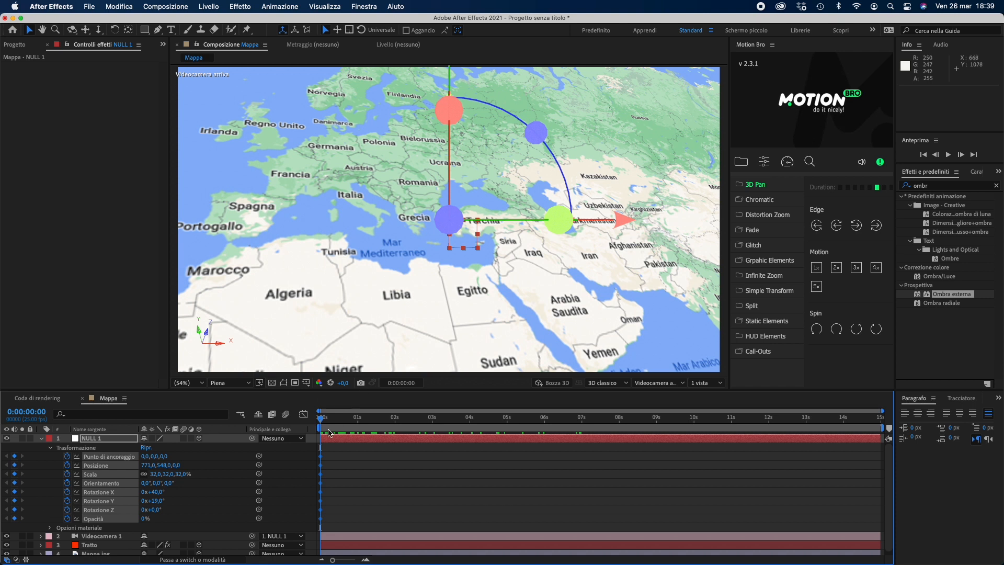
- At 0:00:10:00, keyframe NULL 1 over China with position 1198, 574, 0, scale 25%, X rotation 48° and Y rotation -9°
drag(321, 417, 696, 441)
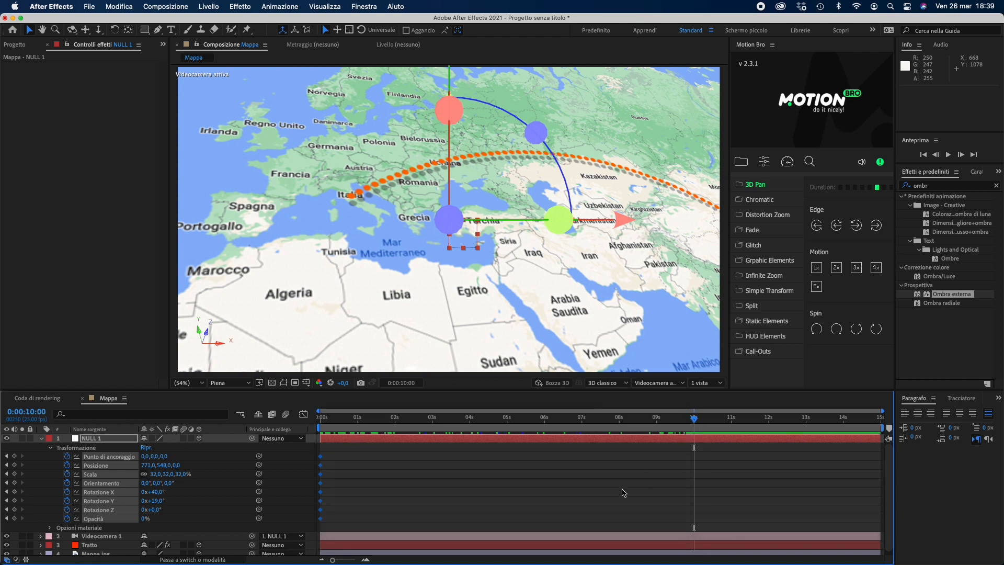
scroll(624, 493, down, 1)
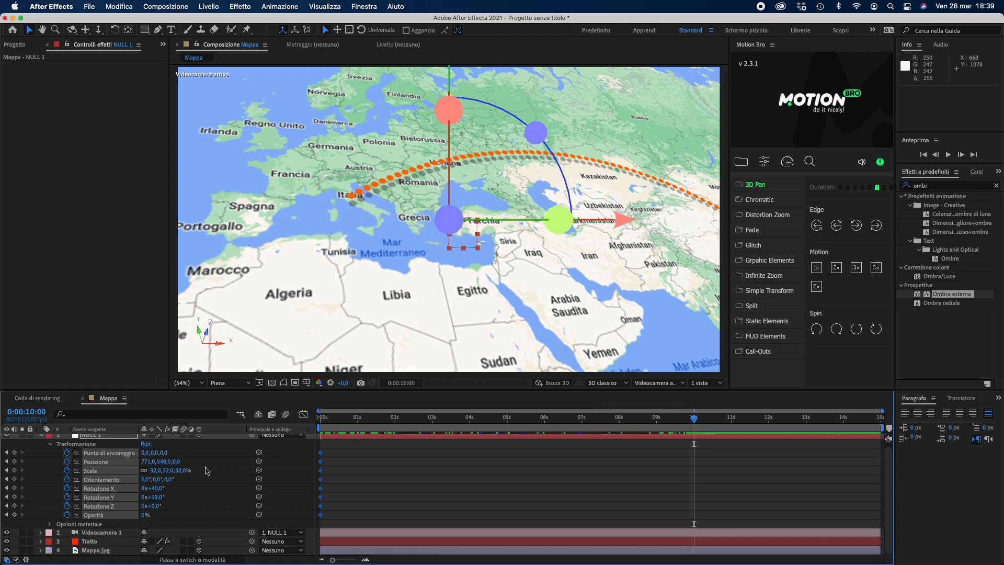
click(223, 487)
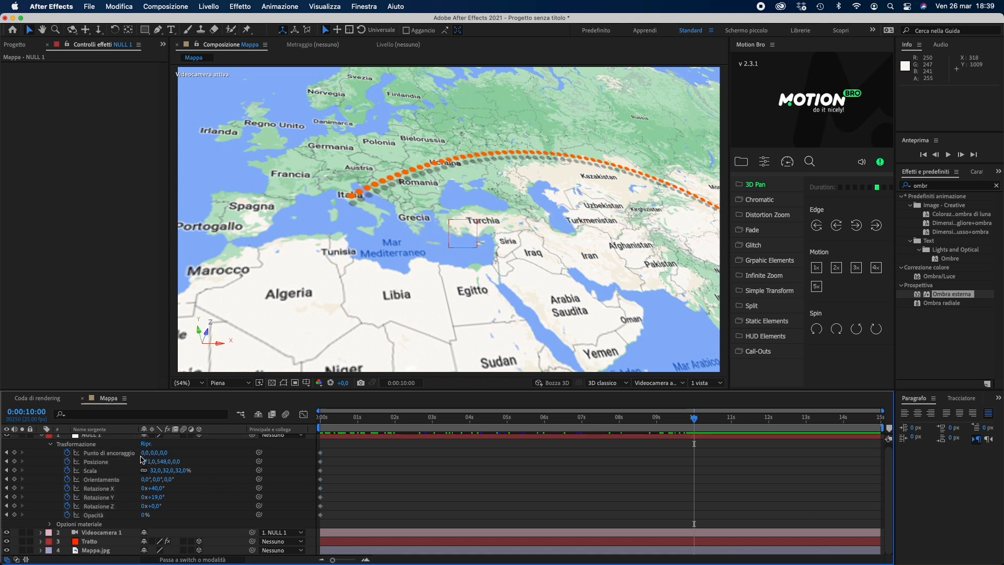
drag(147, 462, 404, 459)
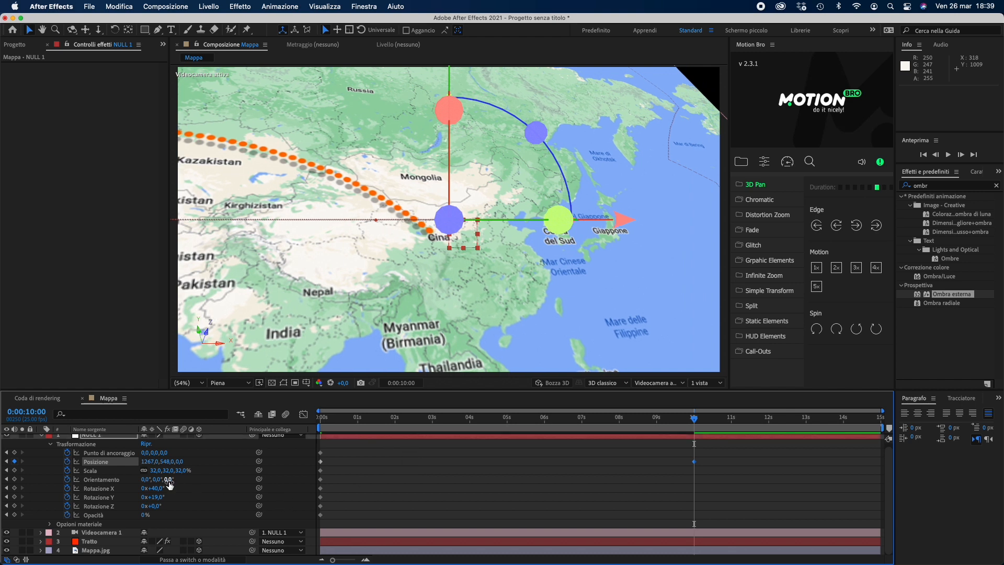
drag(156, 488, 141, 498)
drag(172, 462, 112, 464)
- Play the camera move along the route from the beginning twice to review it
drag(694, 420, 276, 437)
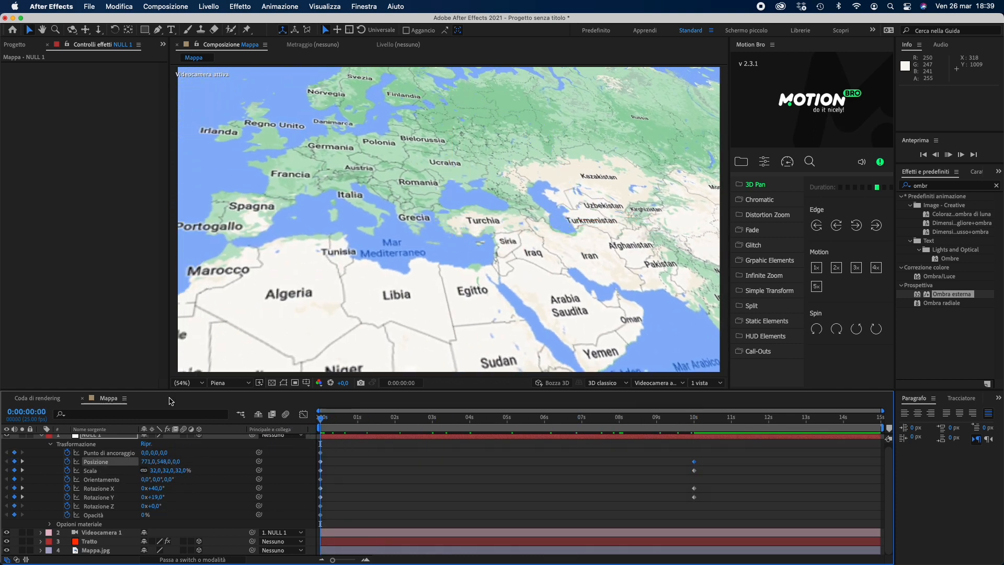
key(space)
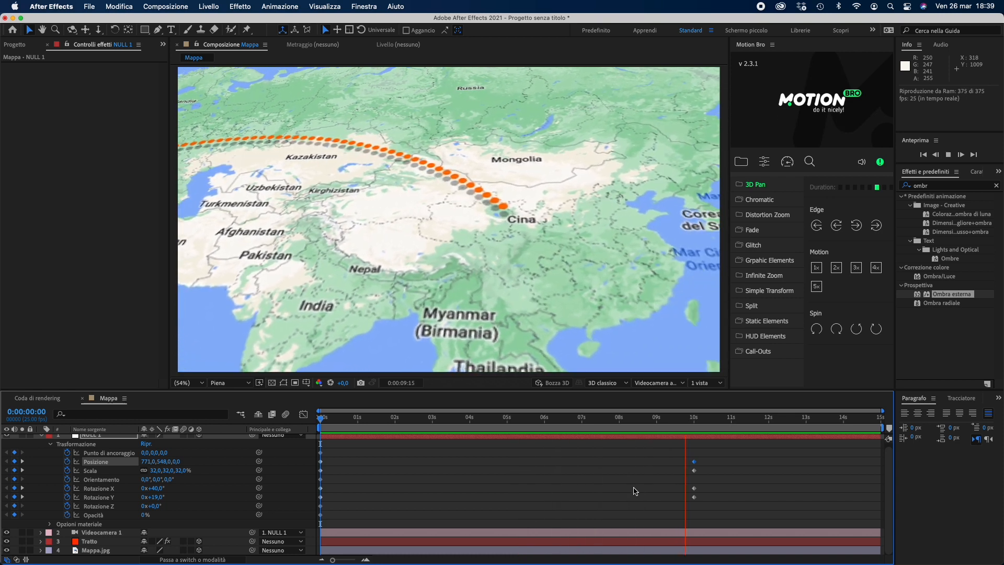
key(space)
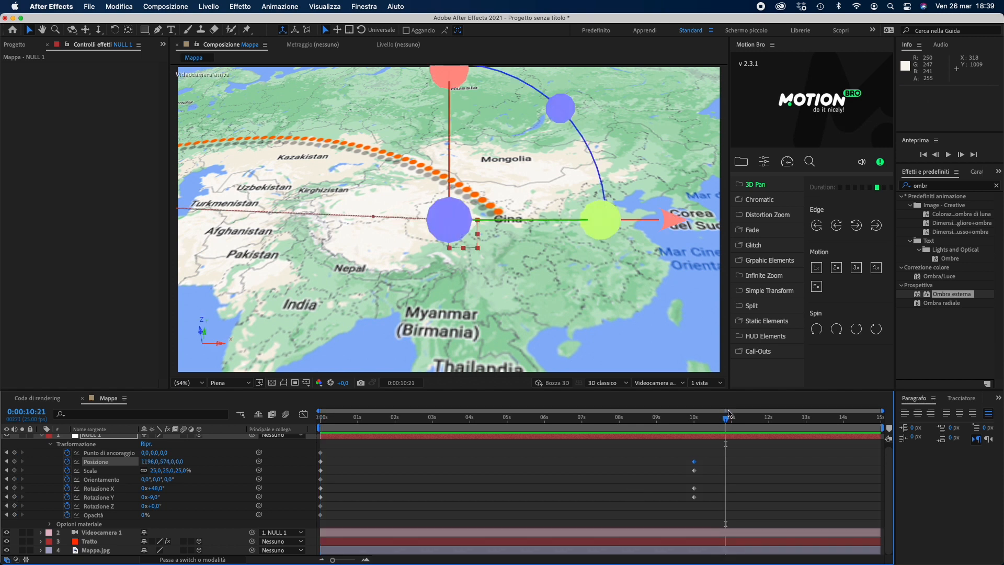
drag(726, 422, 285, 432)
key(space)
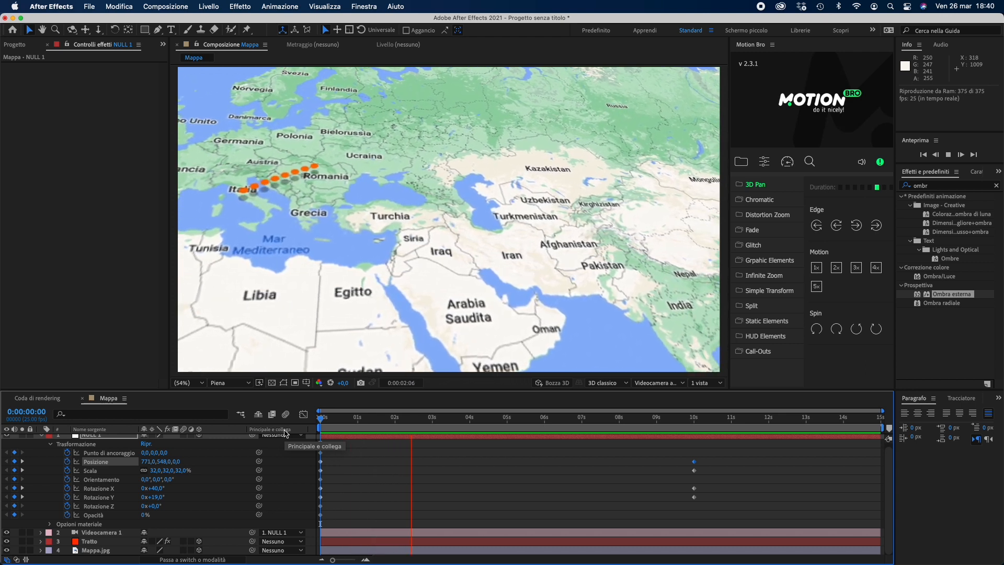
- Apply Easy Ease (Regolazione automatica) to all of NULL 1's transform keyframes
key(space)
click(548, 487)
drag(758, 460, 327, 500)
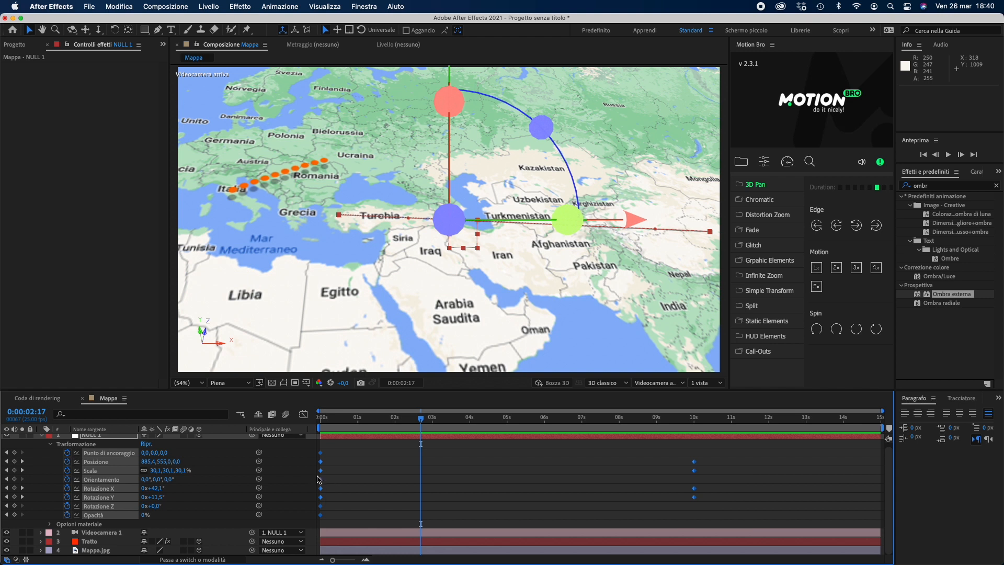
right_click(322, 475)
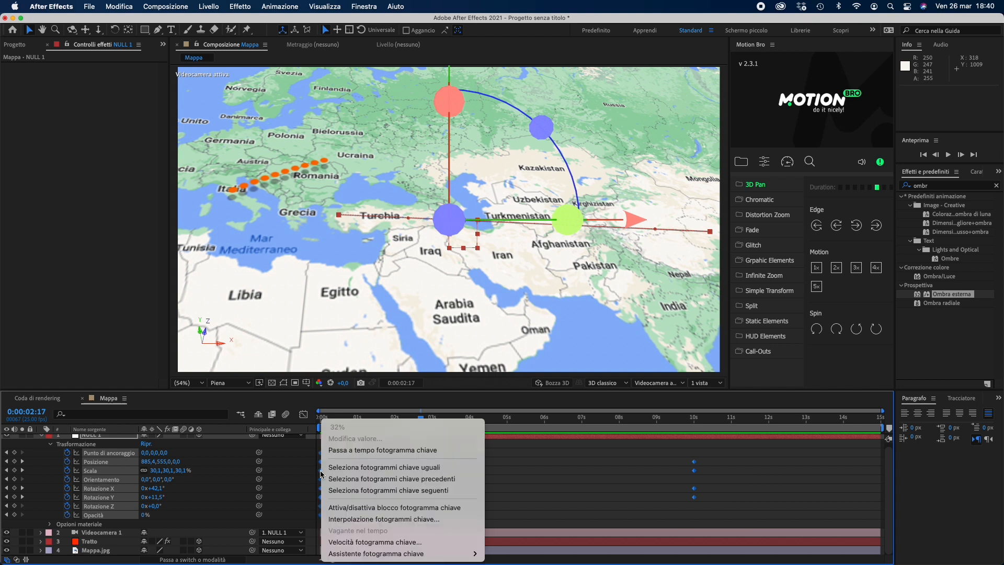
mouse_move(374, 554)
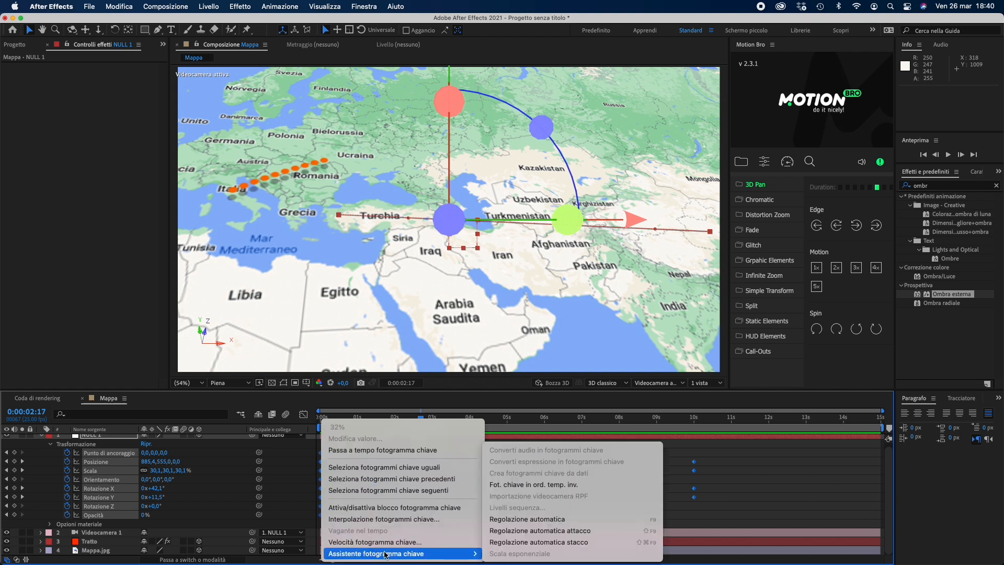
click(527, 520)
- Play the eased camera move from the beginning to review it, then return to 0:00:00:00
drag(416, 421, 195, 421)
key(space)
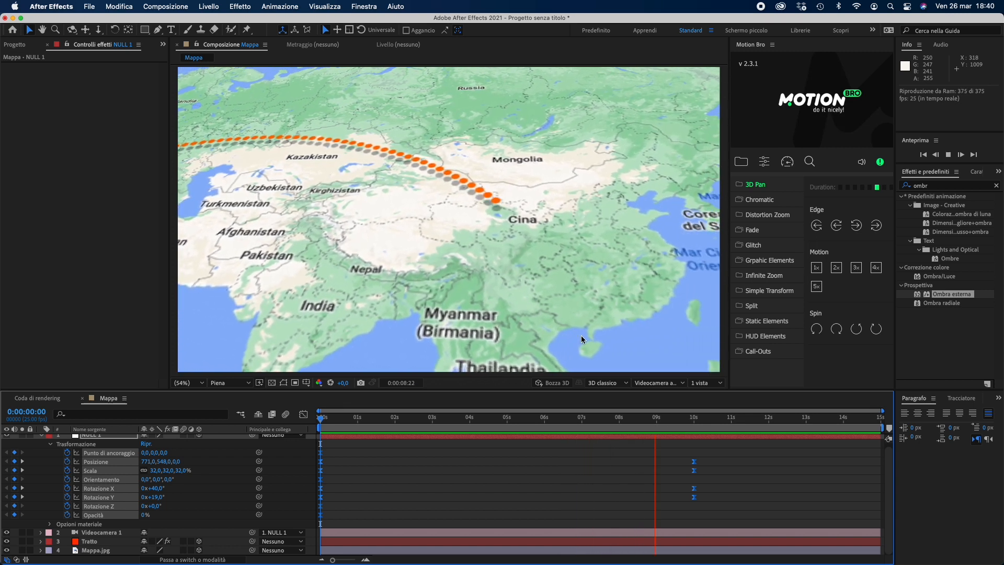
key(space)
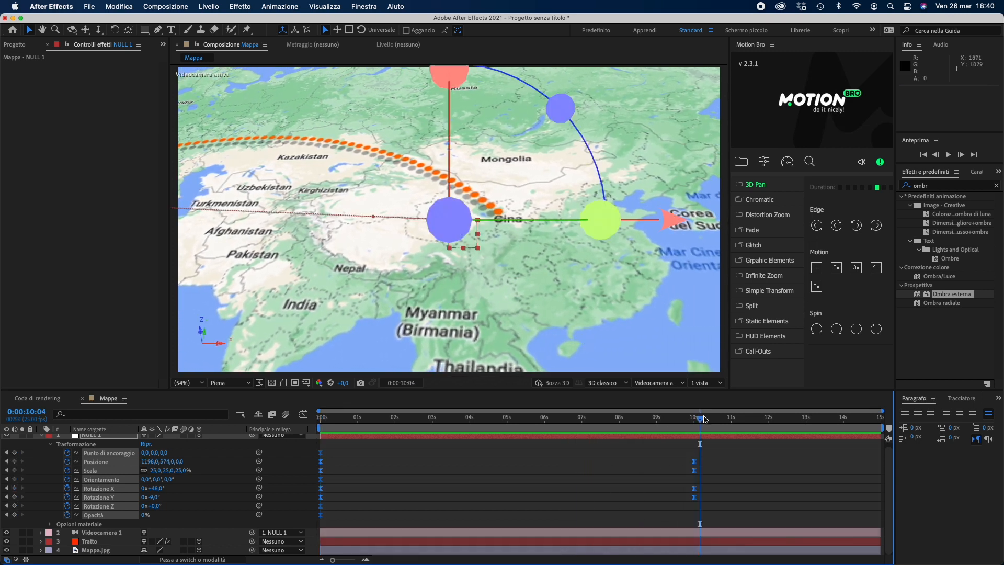
drag(703, 421, 321, 421)
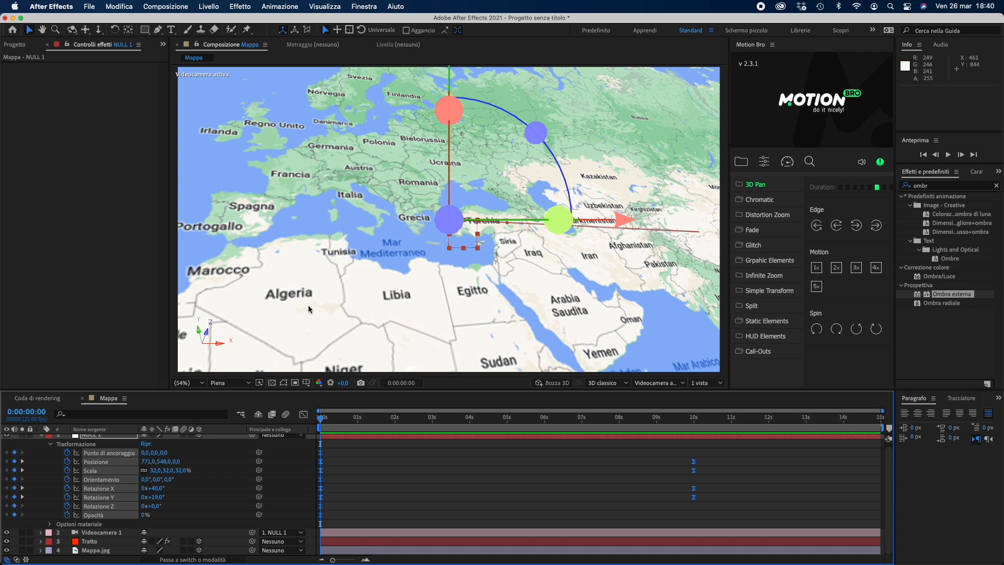
- Collapse NULL 1's properties and turn on depth of field in Videocamera 1's camera options
scroll(52, 445, up, 1)
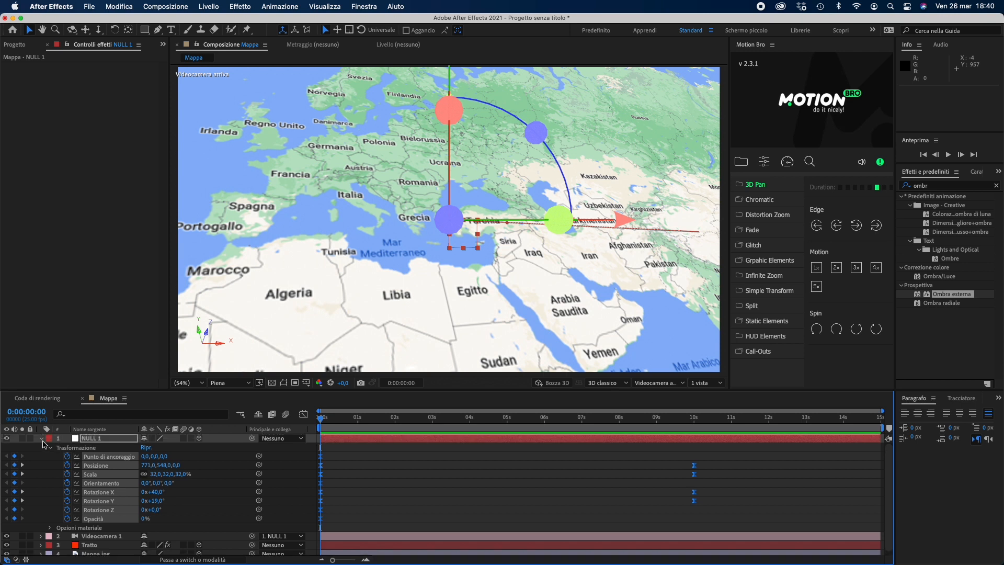
click(42, 440)
click(41, 448)
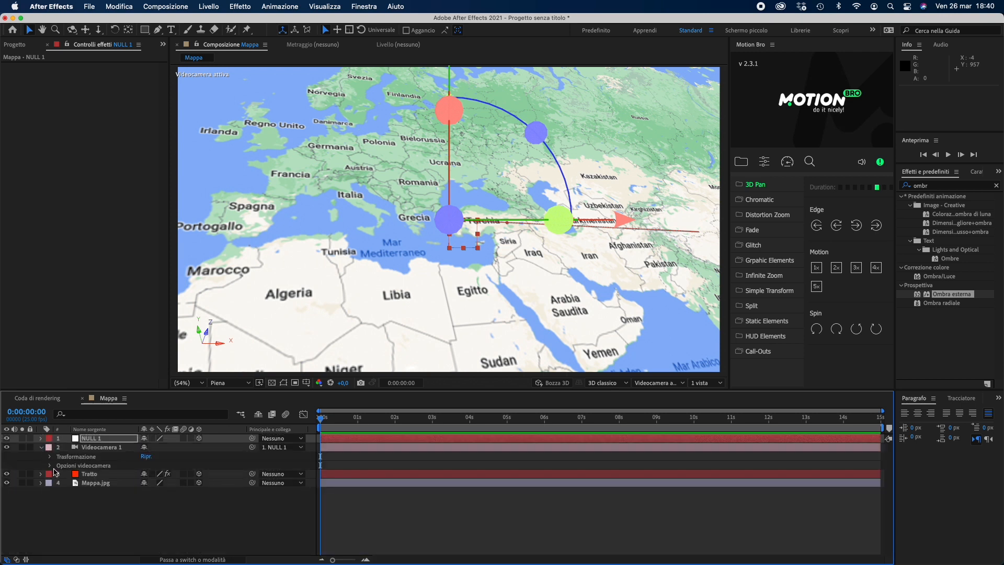
click(49, 465)
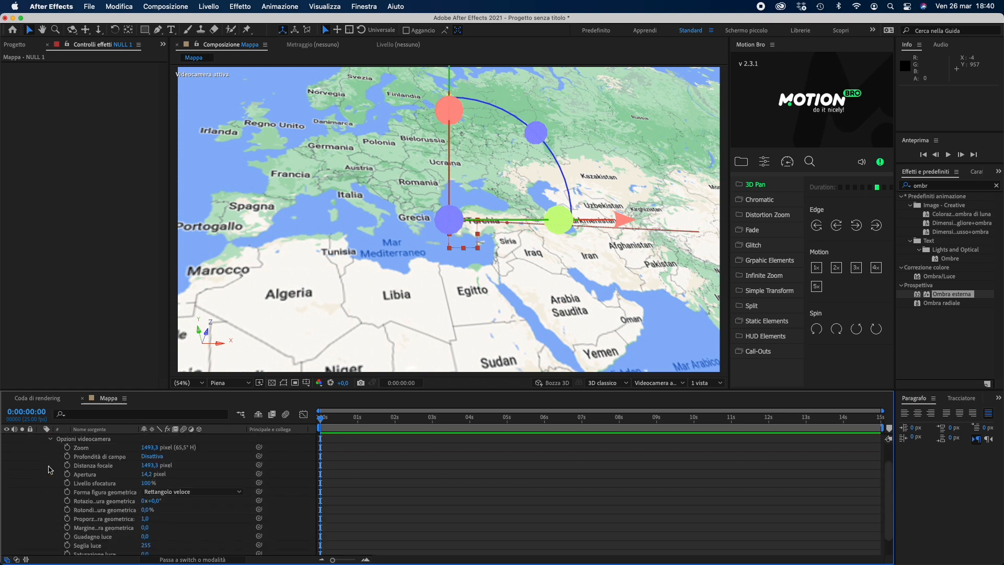
click(152, 456)
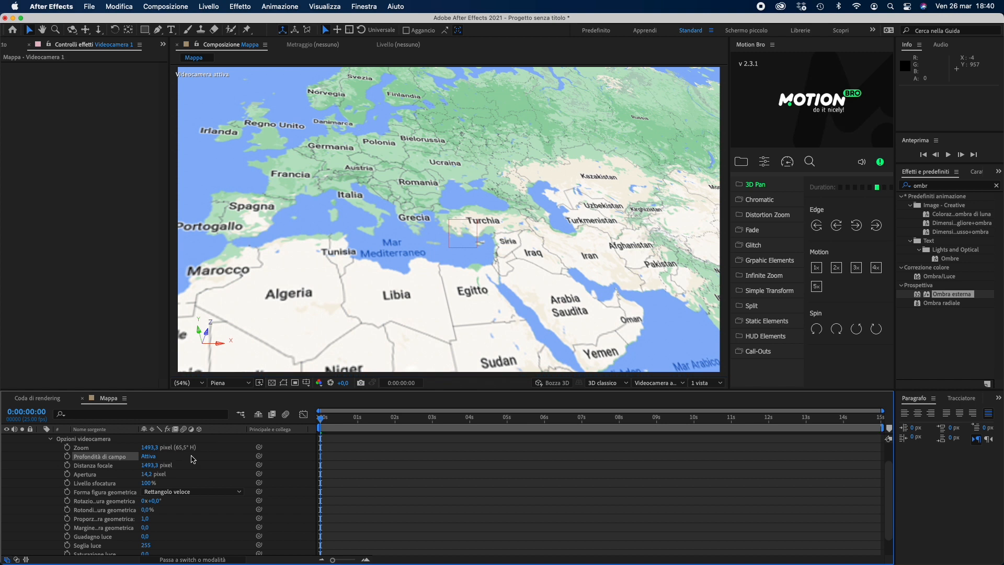
- Set Videocamera 1's aperture to 1130 pixels and its focus distance to 1427.3 pixels
click(89, 474)
click(149, 474)
text(11)
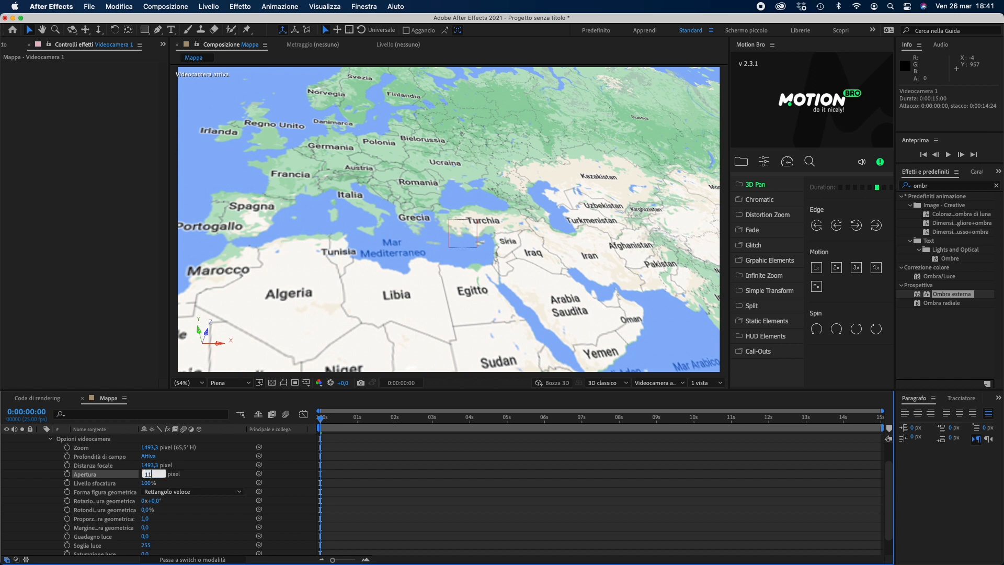
text(30)
key(Return)
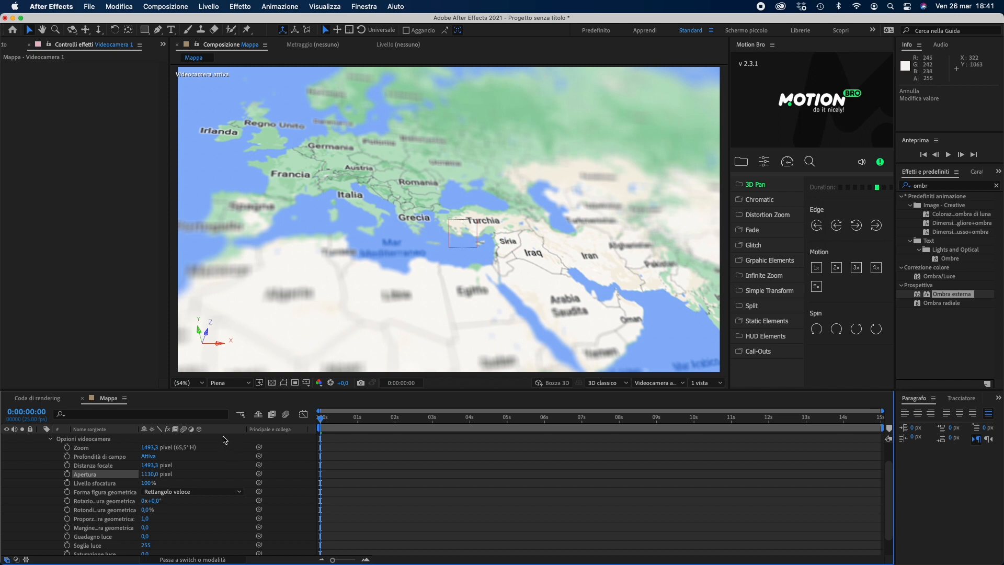
drag(149, 465, 105, 458)
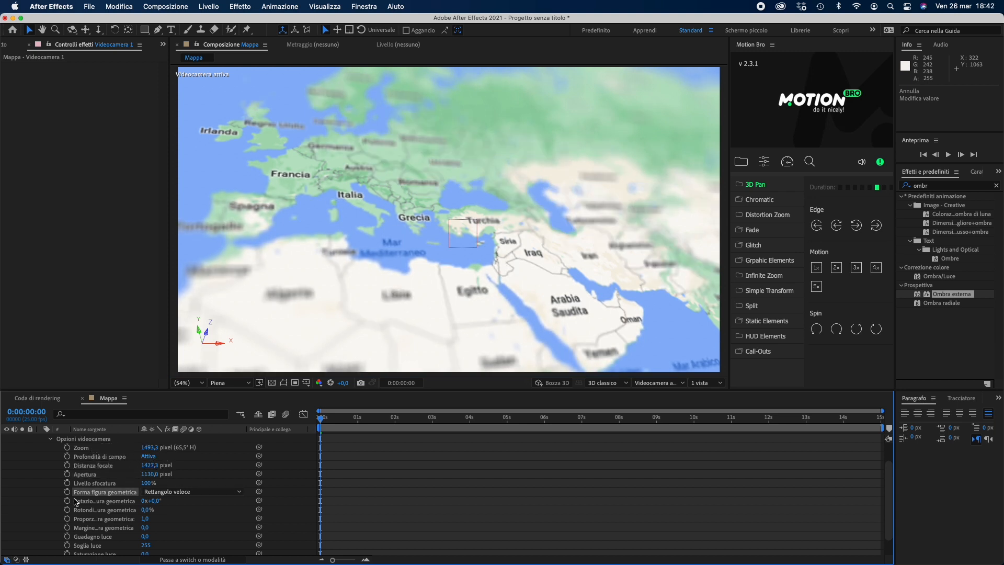
- Set the camera's iris shape to Esagono, its aperture to 1100 pixels and its focus distance to 1450.3 pixels
click(204, 496)
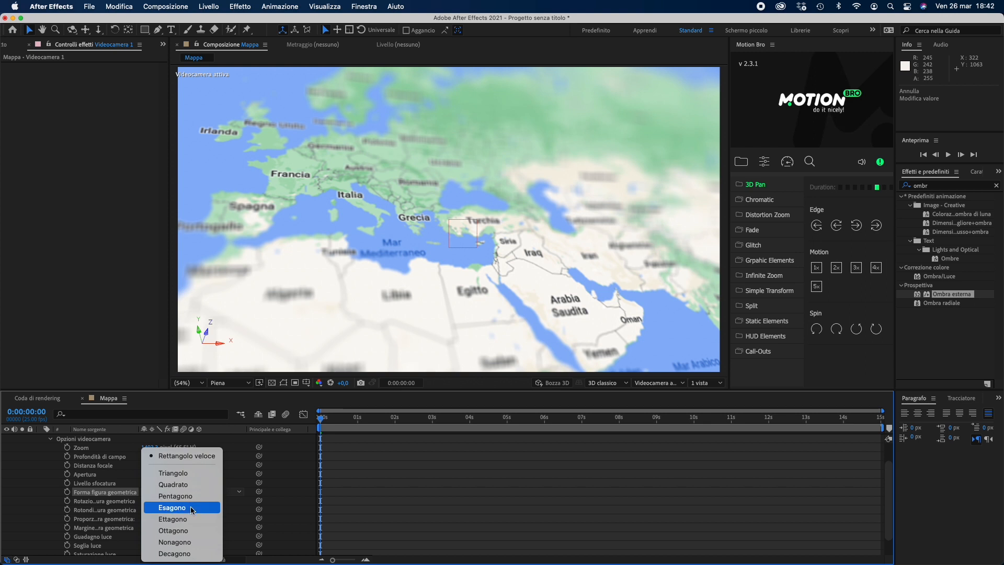
click(192, 510)
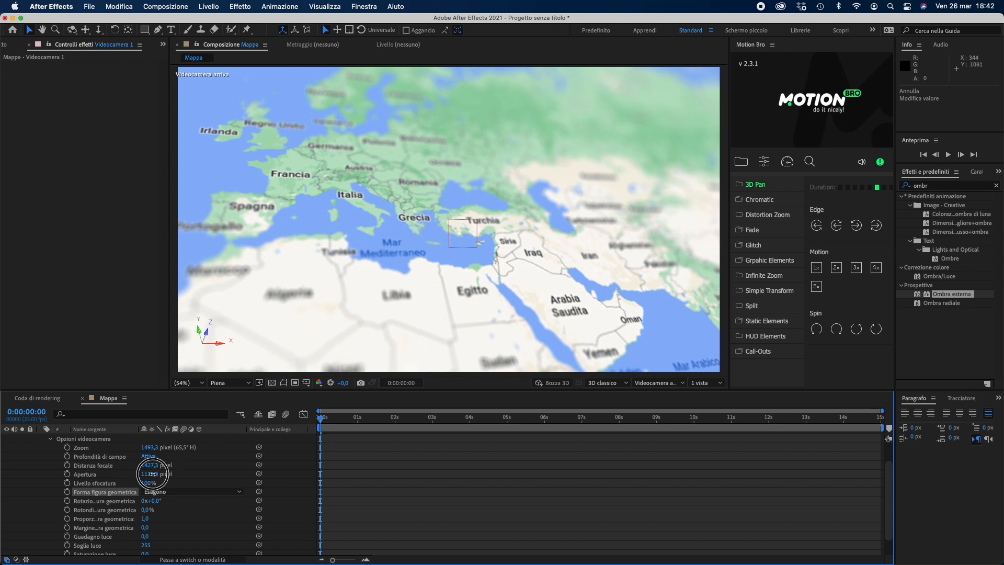
drag(152, 474, 138, 474)
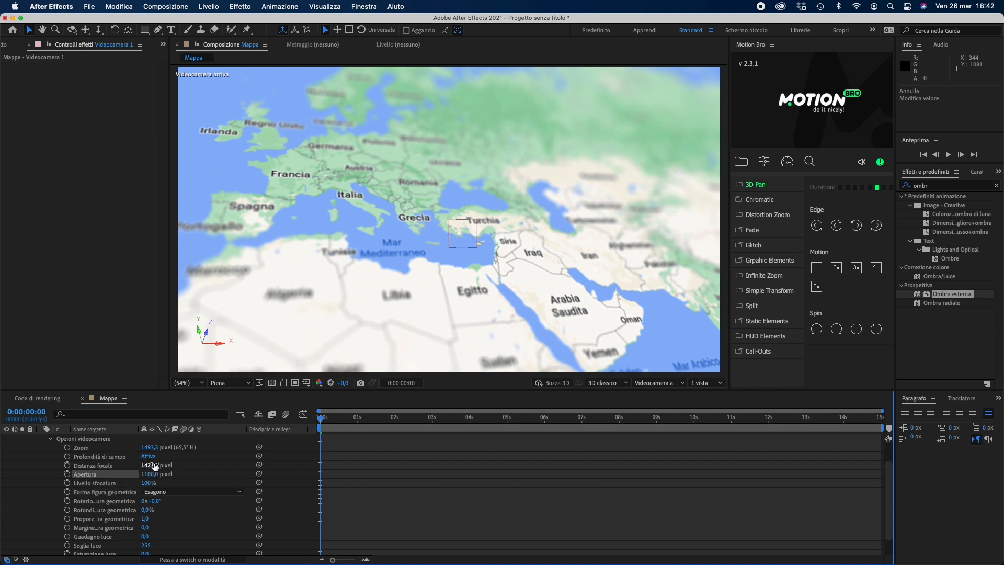
mouse_move(153, 466)
mouse_down()
mouse_move(201, 459)
mouse_move(159, 459)
mouse_up()
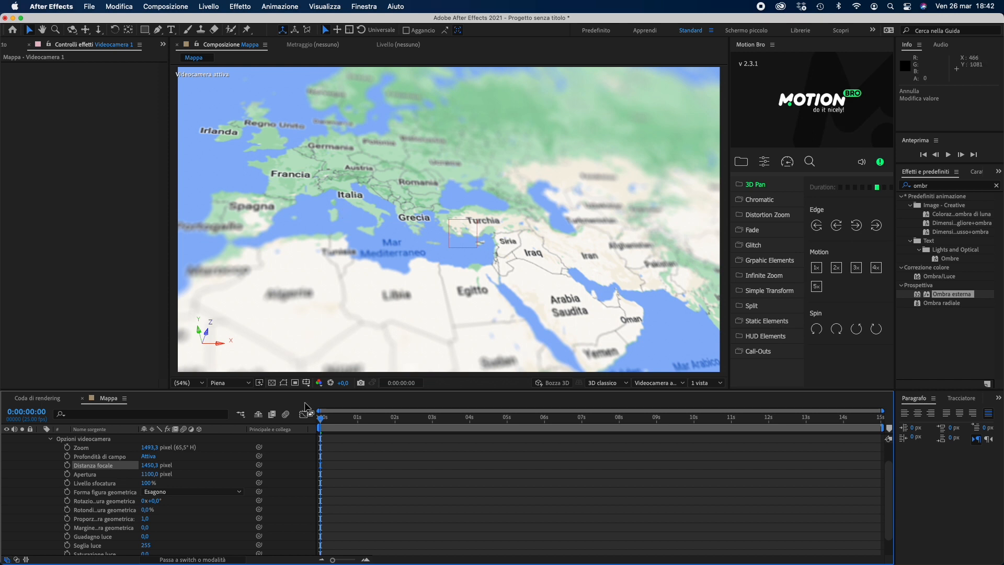
- Keyframe the camera's focus distance and aperture at 0:00:00:00, then at 0:00:10:00 set them to 1489.3 and 729 pixels
click(67, 465)
click(66, 474)
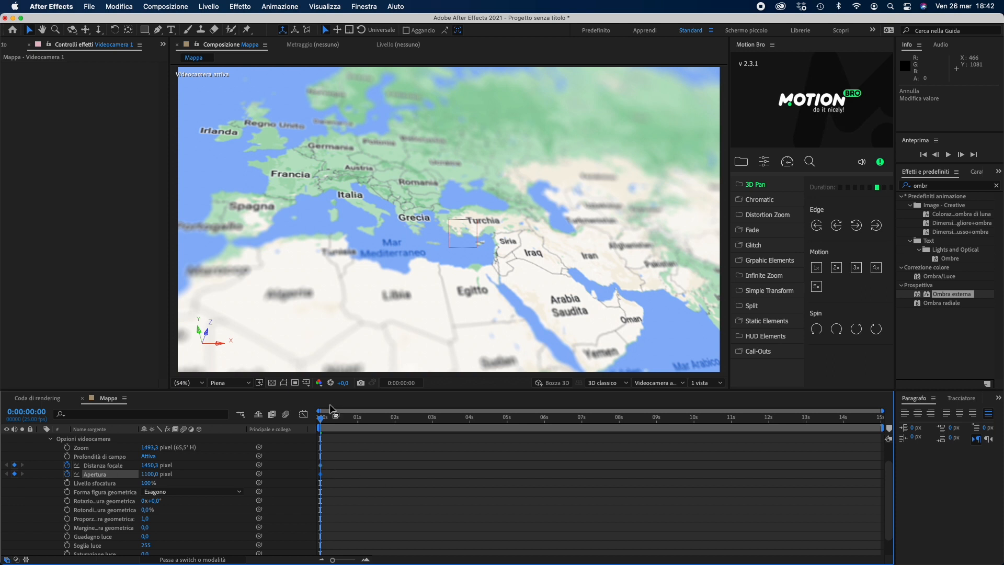
drag(321, 424, 697, 462)
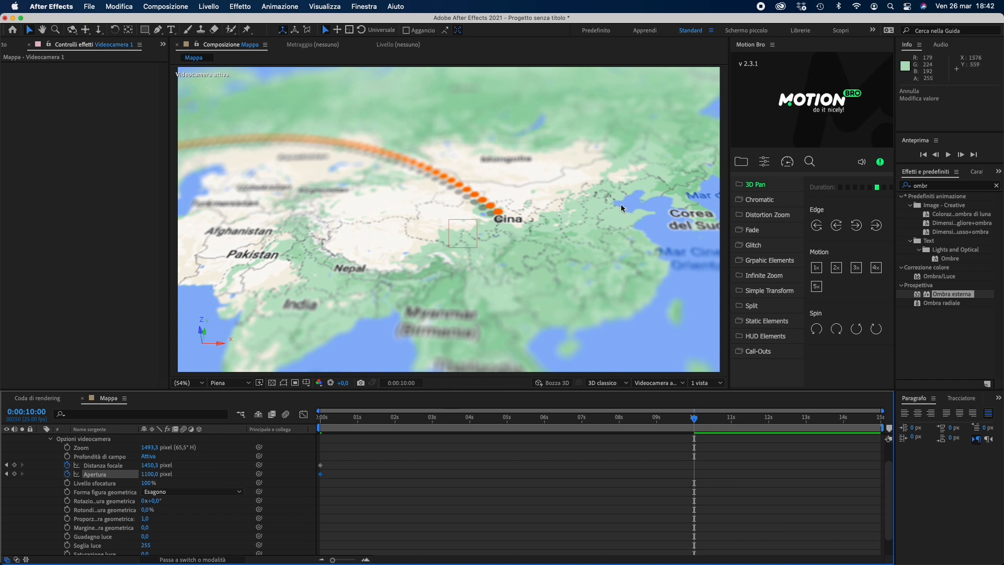
drag(149, 467, 116, 459)
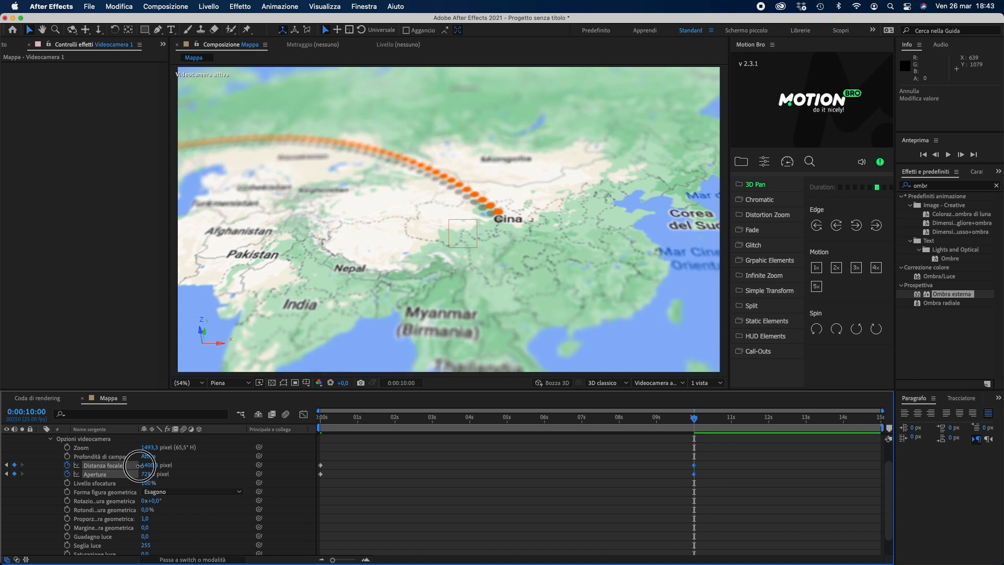
drag(140, 466, 186, 462)
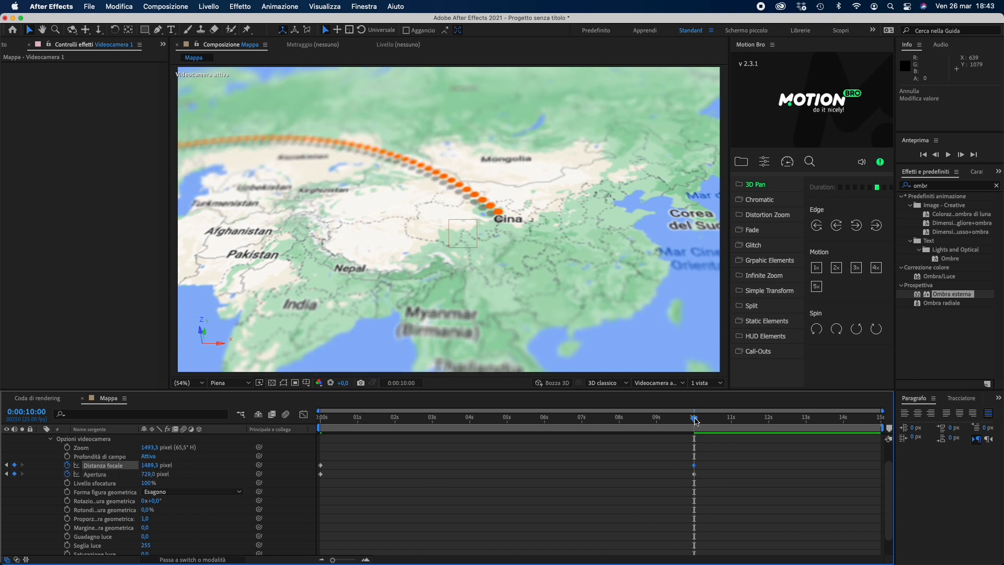
- Apply Easy Ease (Regolazione automatica) to all of the camera's focus distance and aperture keyframes
drag(745, 454, 309, 531)
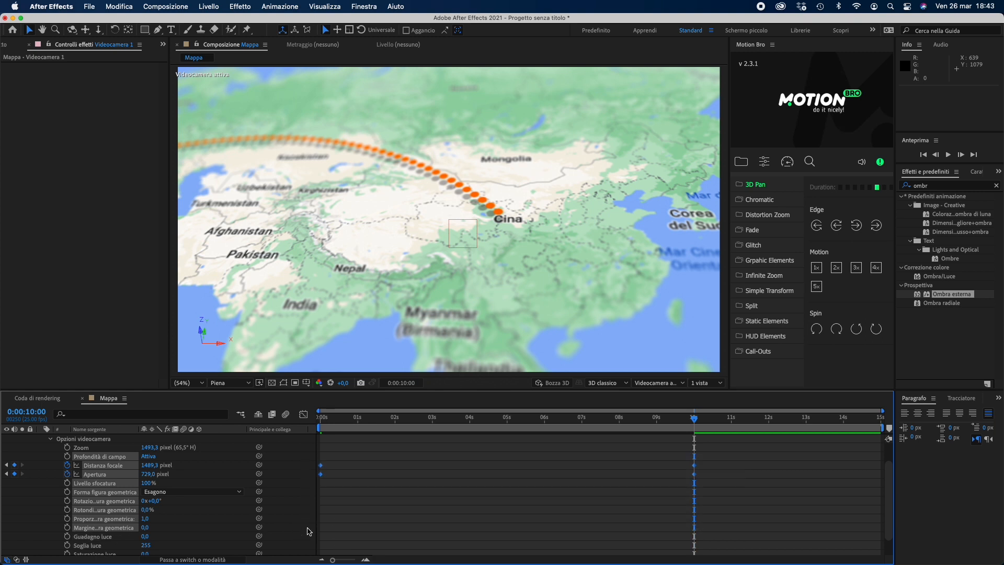
right_click(695, 466)
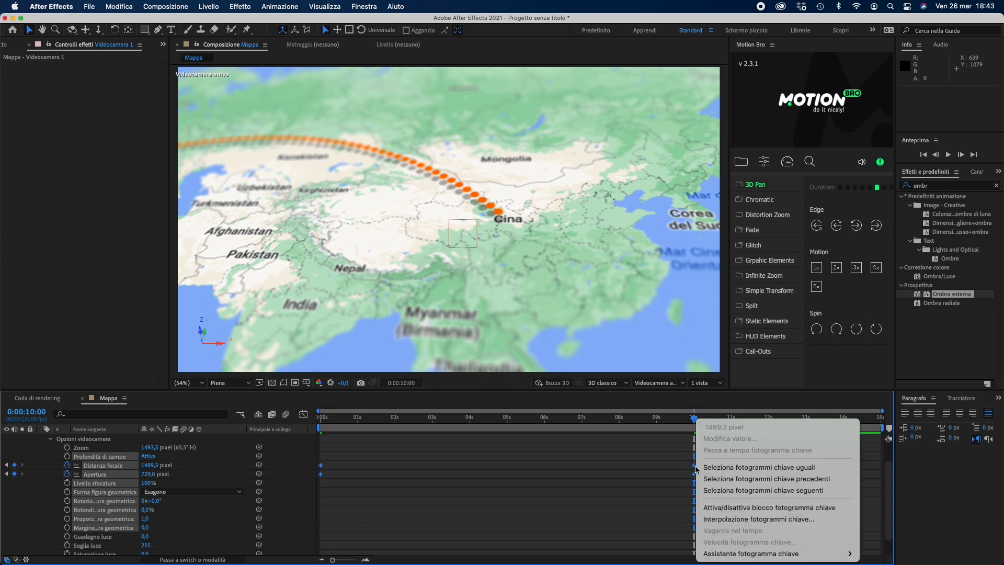
mouse_move(806, 553)
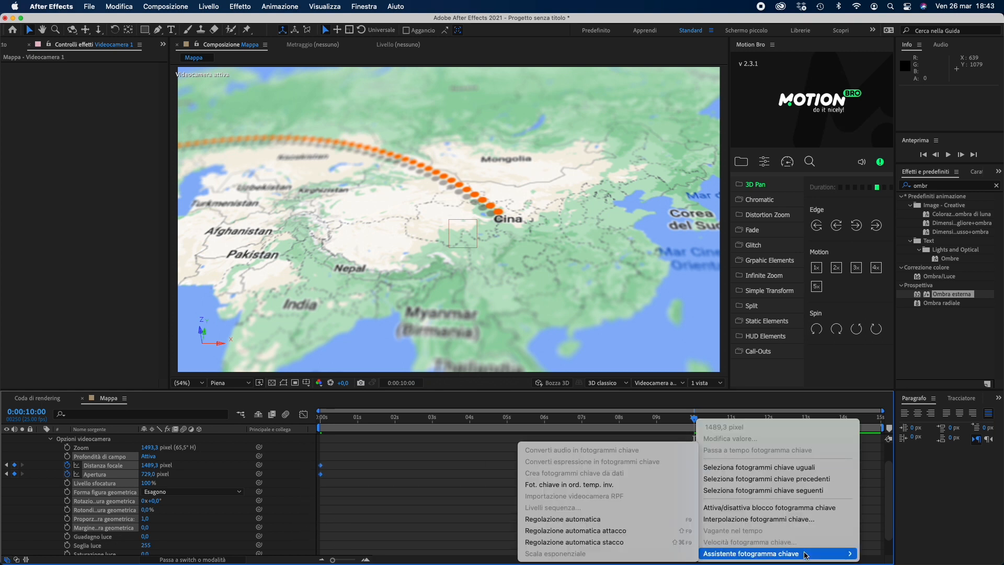
click(612, 521)
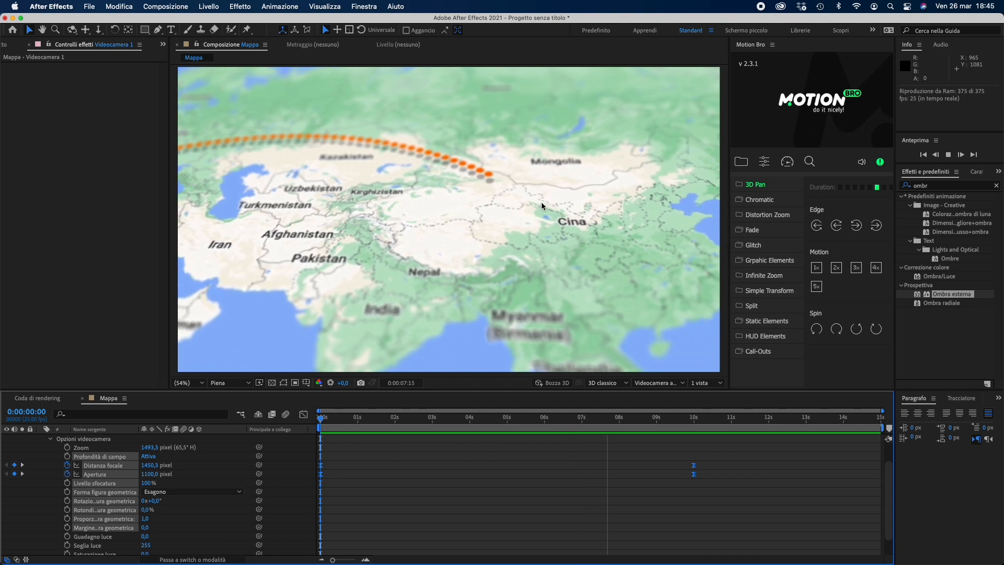
- Keyframe an adjusted focus distance at 0:00:05:00 and set the starting aperture at 0:00:00:00 to 903 pixels
key(space)
drag(622, 425, 510, 429)
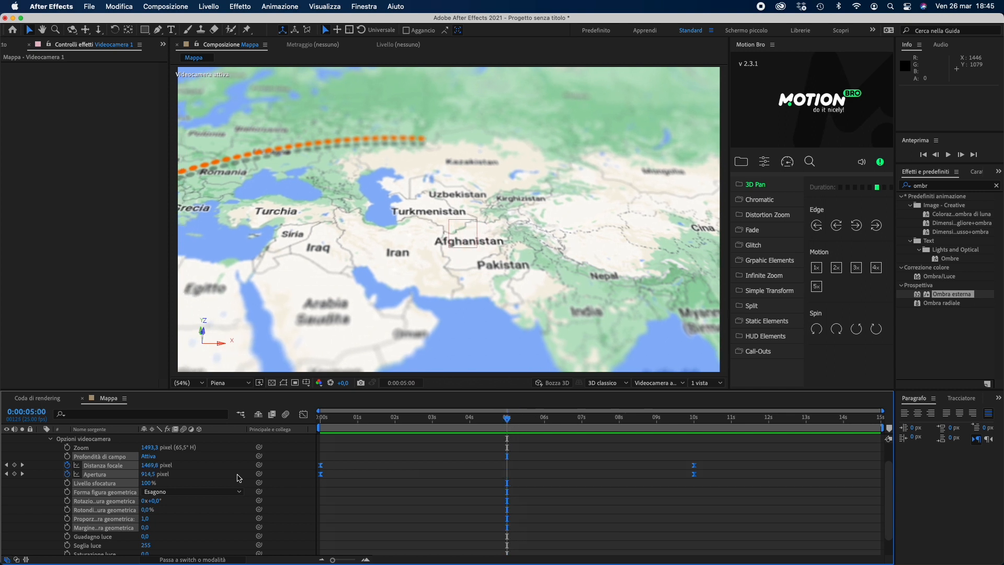
drag(150, 469, 219, 461)
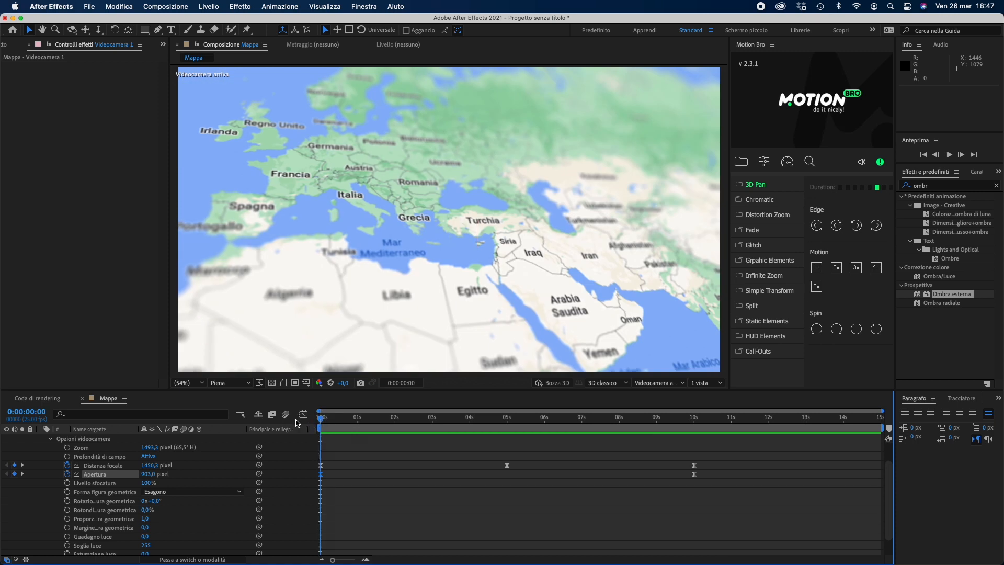
- Play and scrub the animation to review the depth of field, ending at 0:00:10:00
key(space)
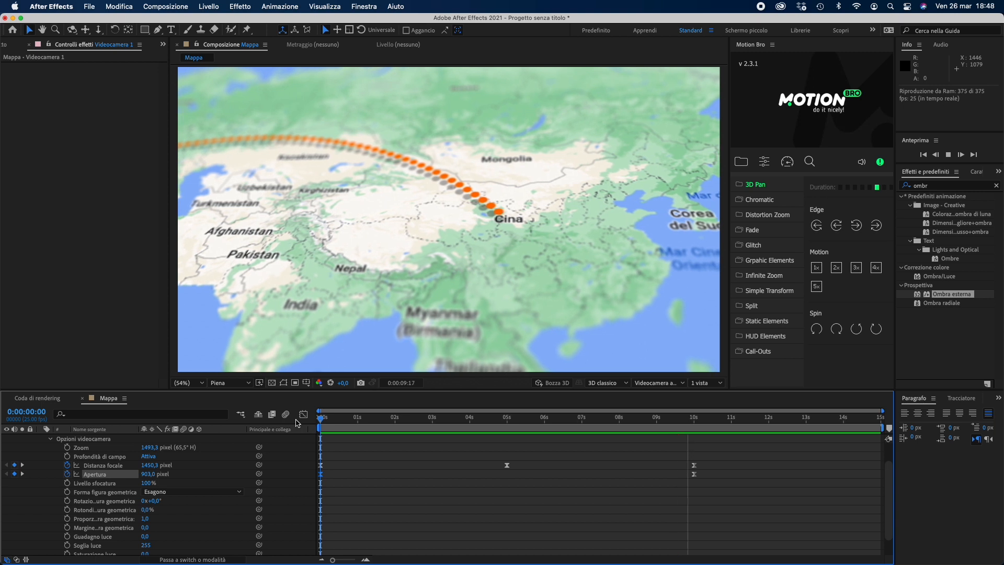
key(space)
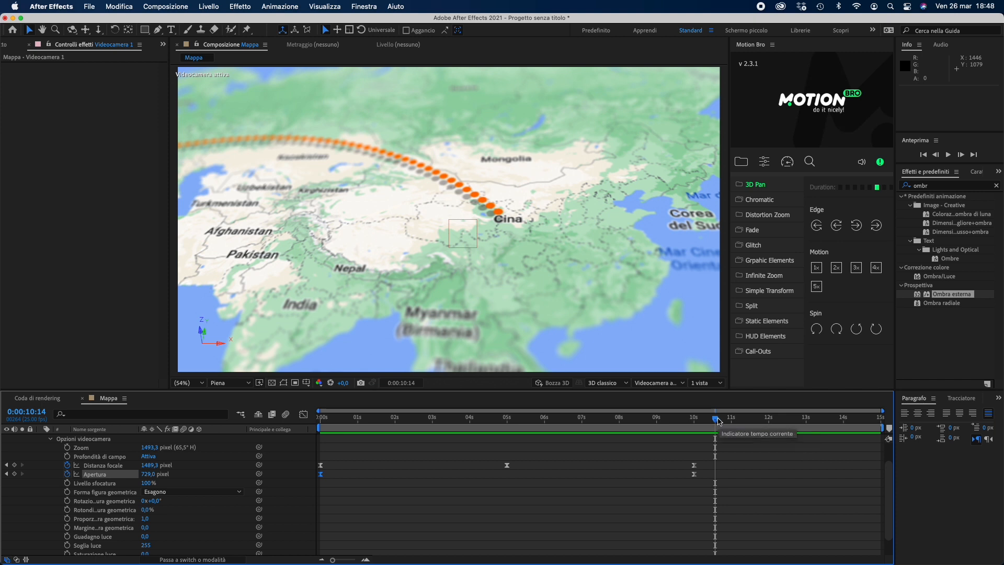
drag(716, 424, 332, 460)
drag(467, 484, 694, 442)
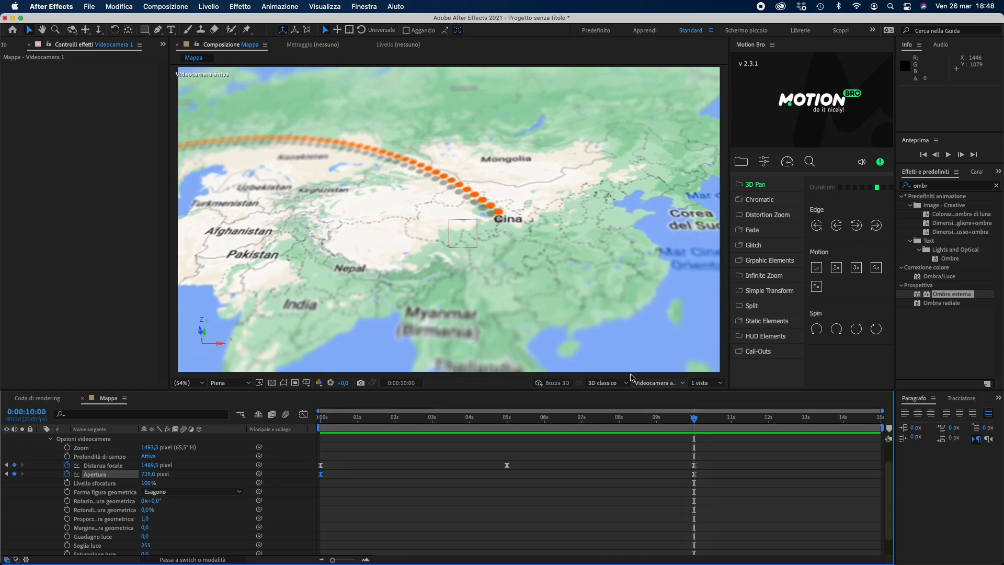
- Collapse Videocamera 1's properties and add Marker.png from the project to the Mappa composition, directly below NULL 1
scroll(54, 455, up, 2)
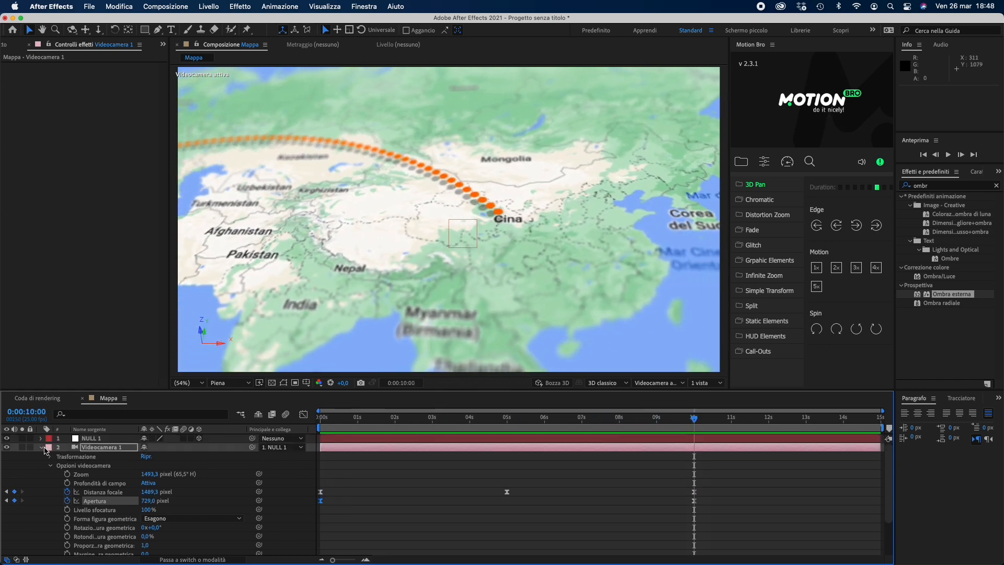
click(42, 448)
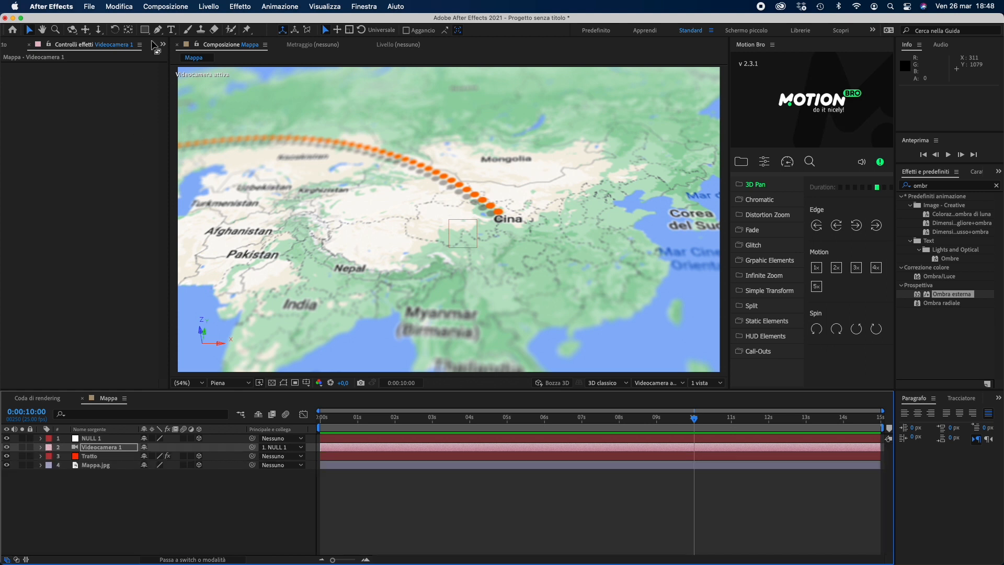
click(5, 45)
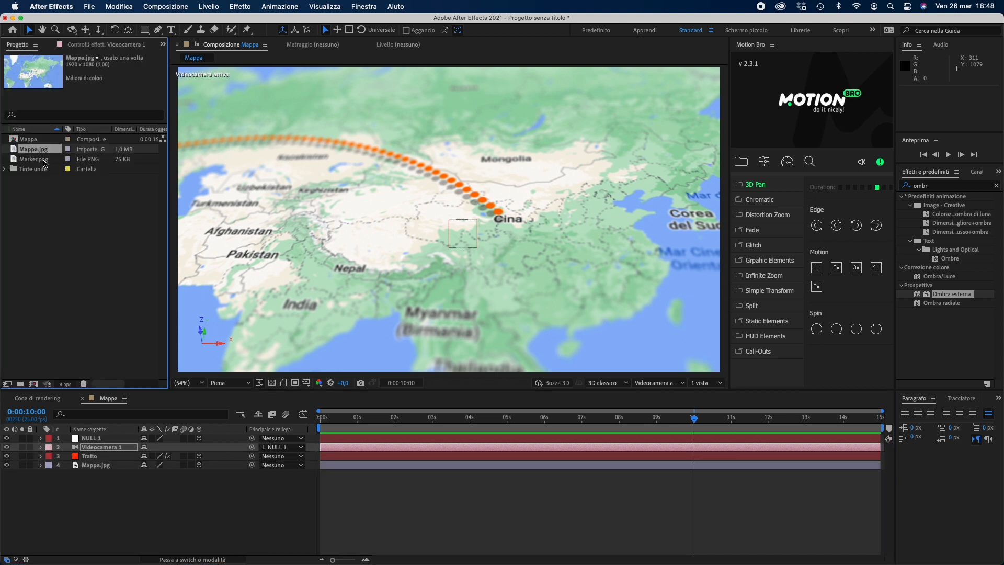
click(45, 160)
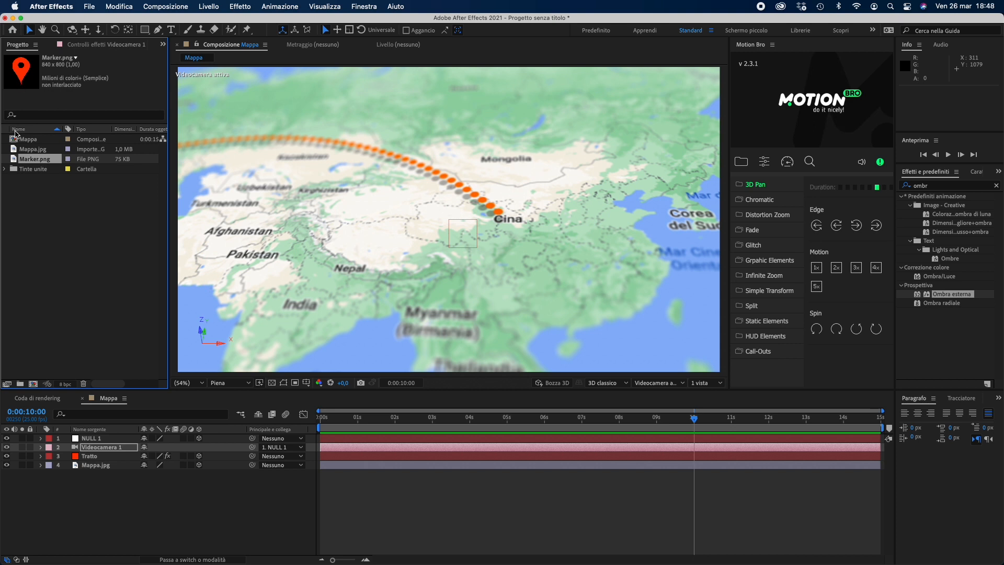
mouse_move(40, 162)
mouse_down()
mouse_move(85, 332)
mouse_move(95, 436)
mouse_up()
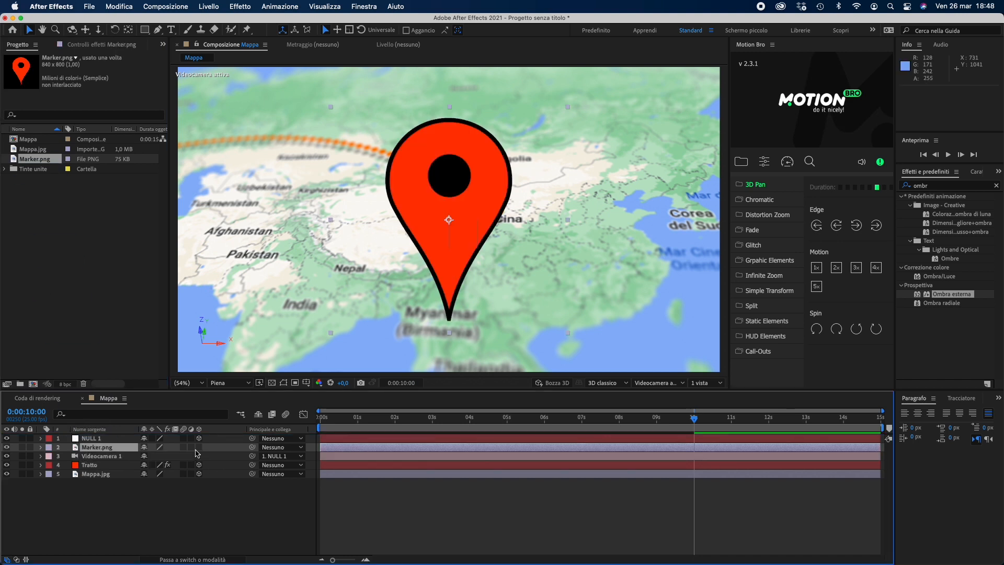
- Make the Marker.png layer 3D and scale it down to 19%
click(199, 447)
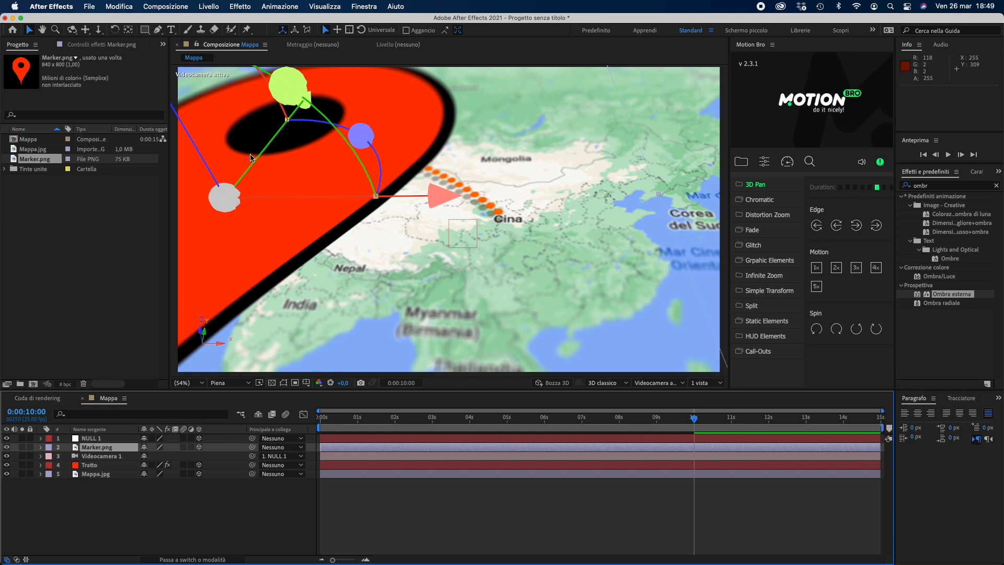
key(comma)
key(comma)
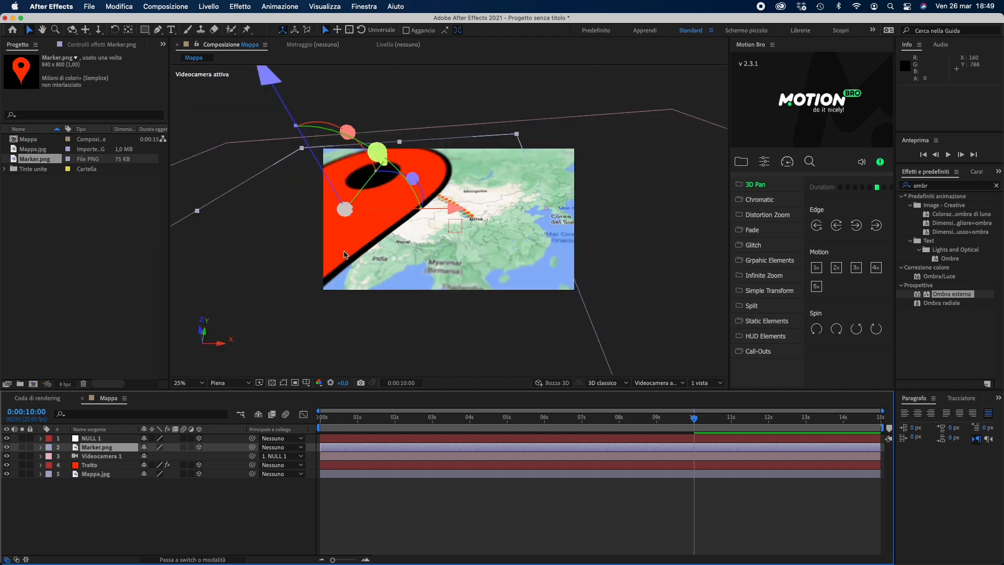
key(slash)
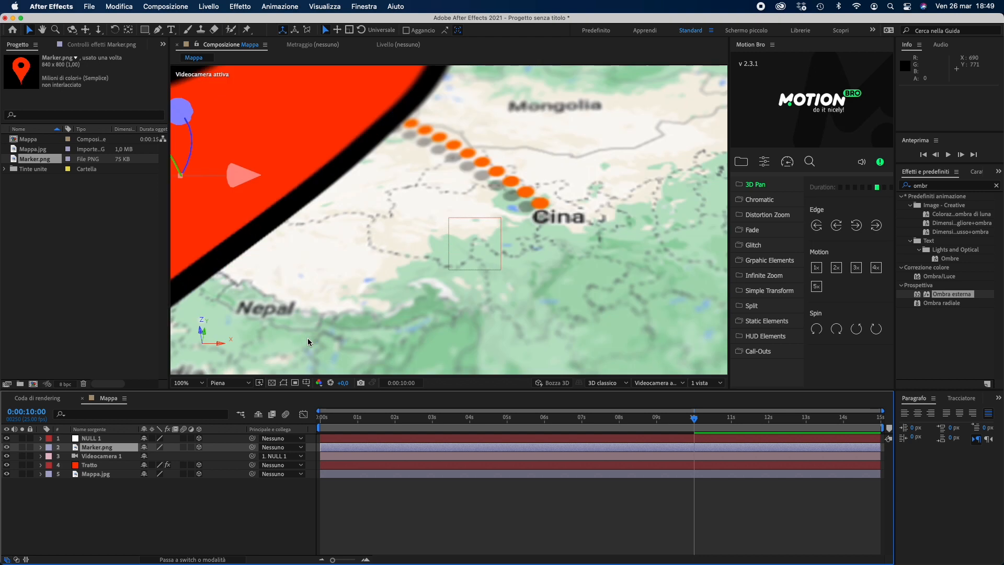
key(comma)
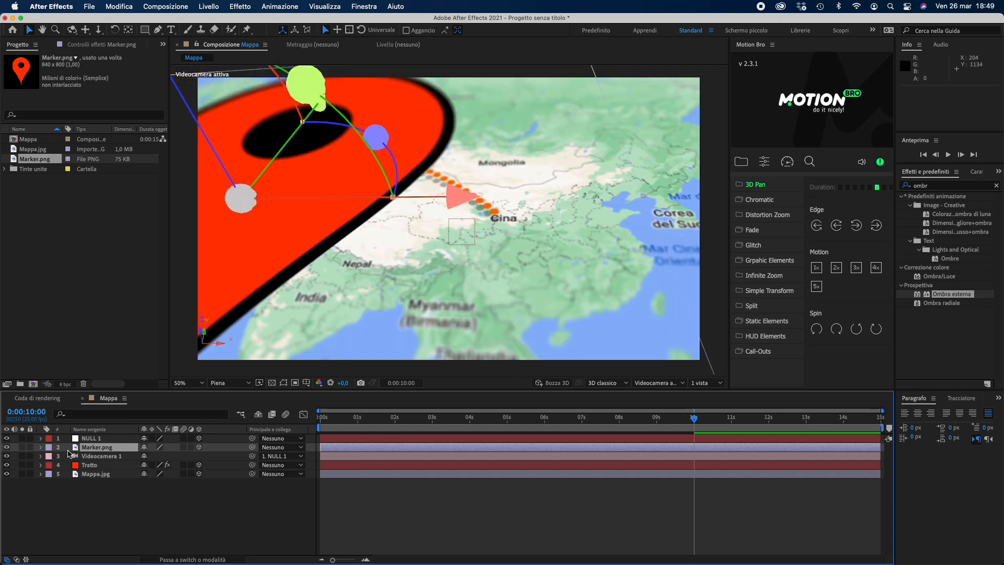
key(s)
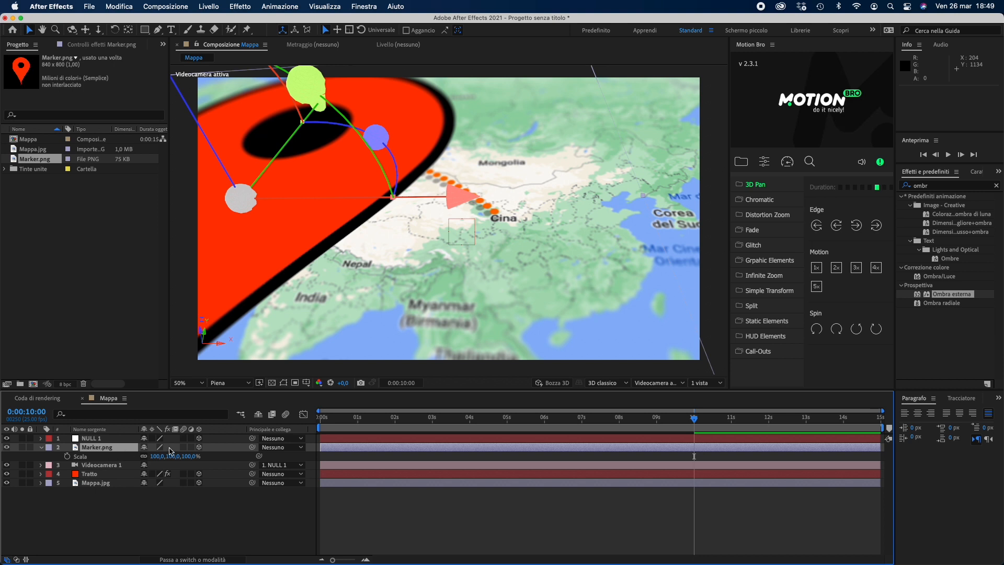
drag(152, 456, 110, 456)
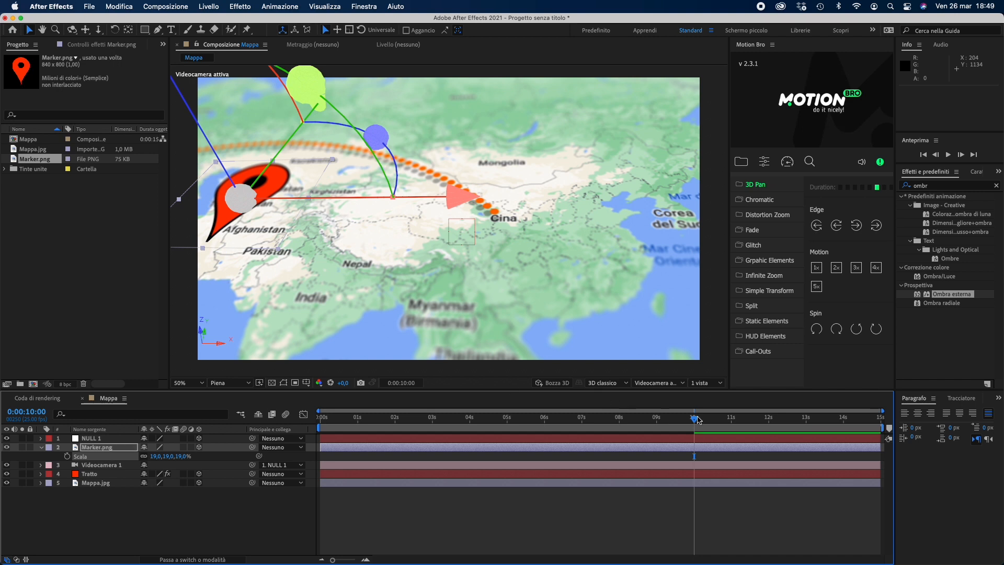
- At 0:00:05:15, move the marker's anchor point down to the tip of the pin
drag(696, 421, 529, 421)
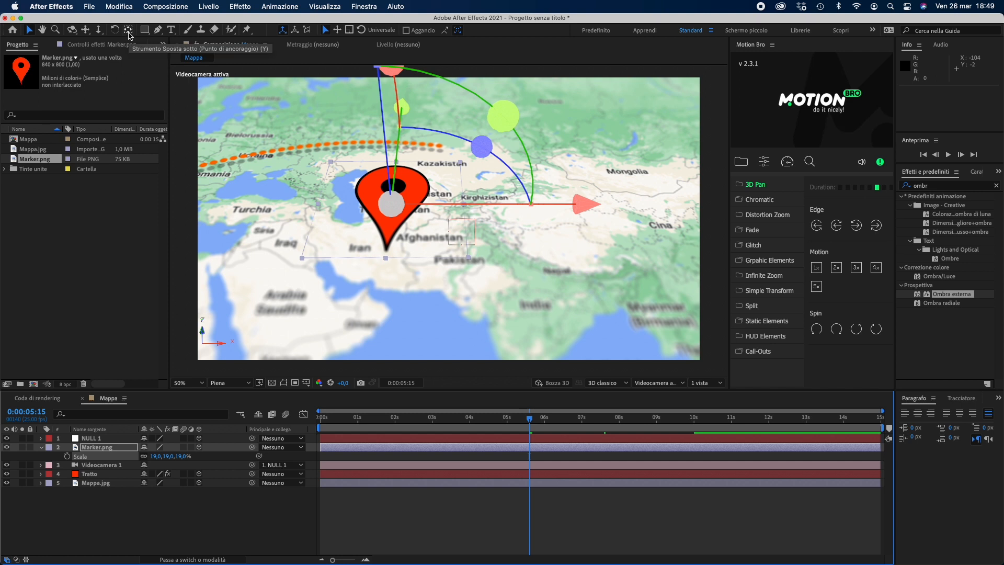
click(128, 32)
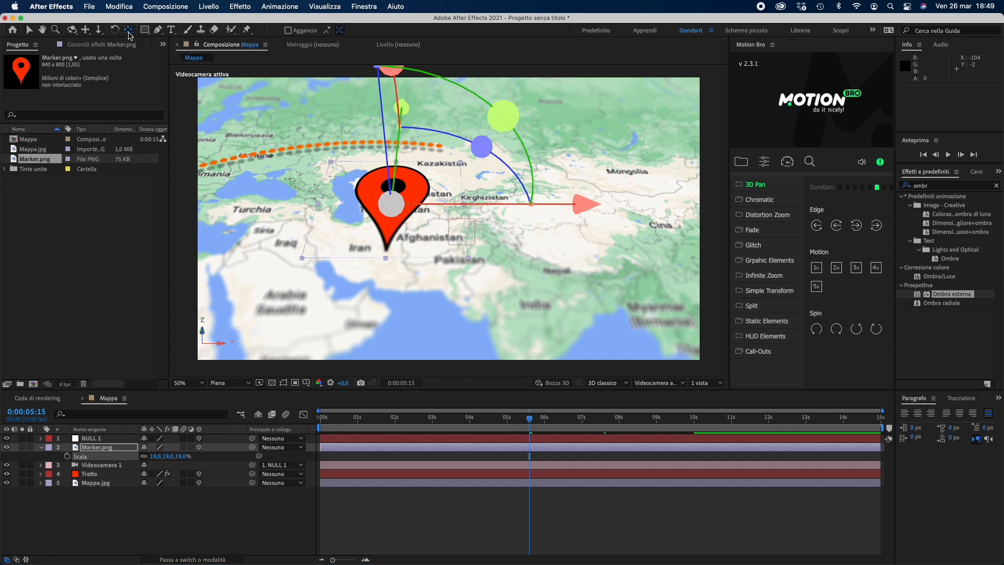
drag(390, 200, 386, 258)
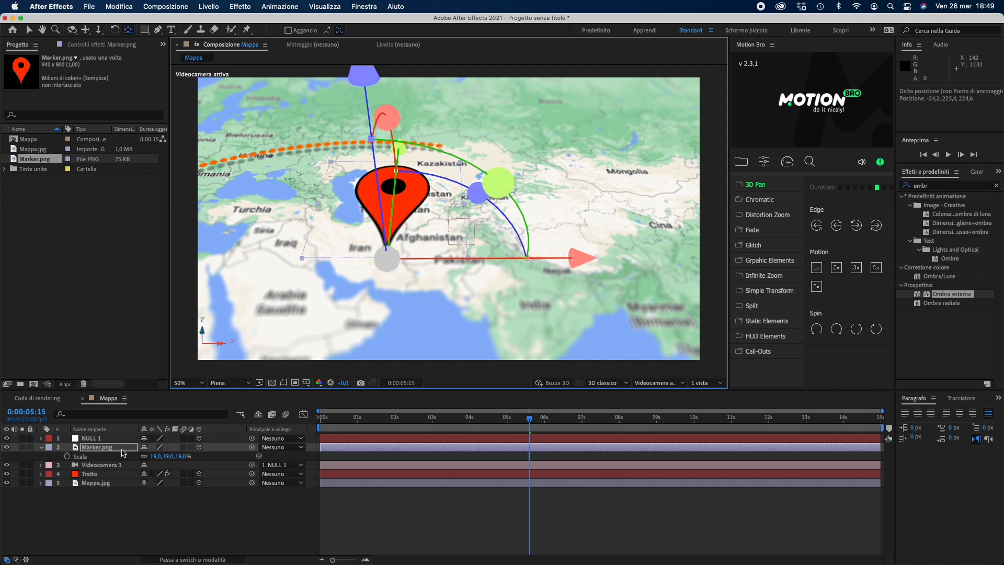
- Expand Marker.png's transform properties and set its X rotation to 51° so the pin stands up from the map
click(41, 447)
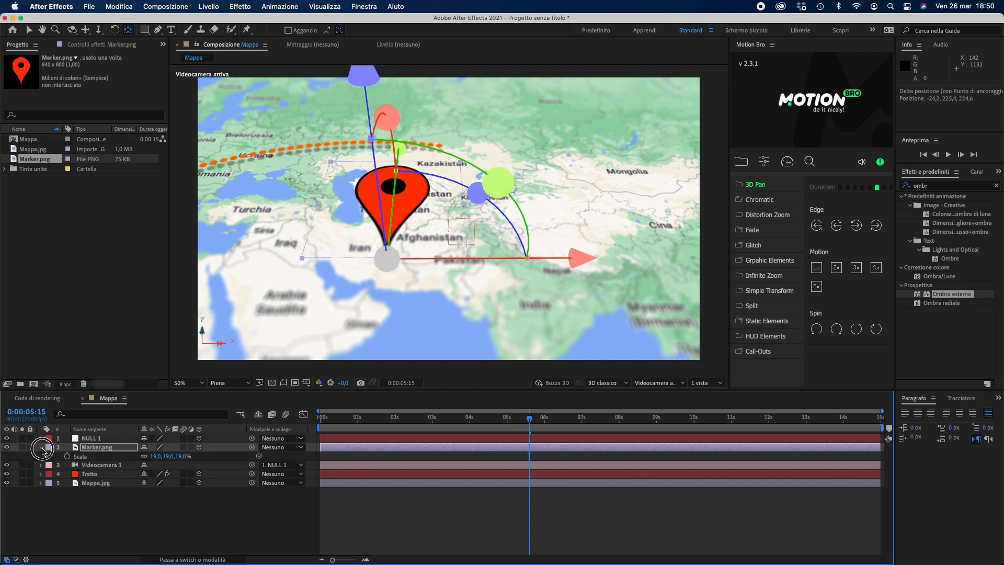
click(41, 448)
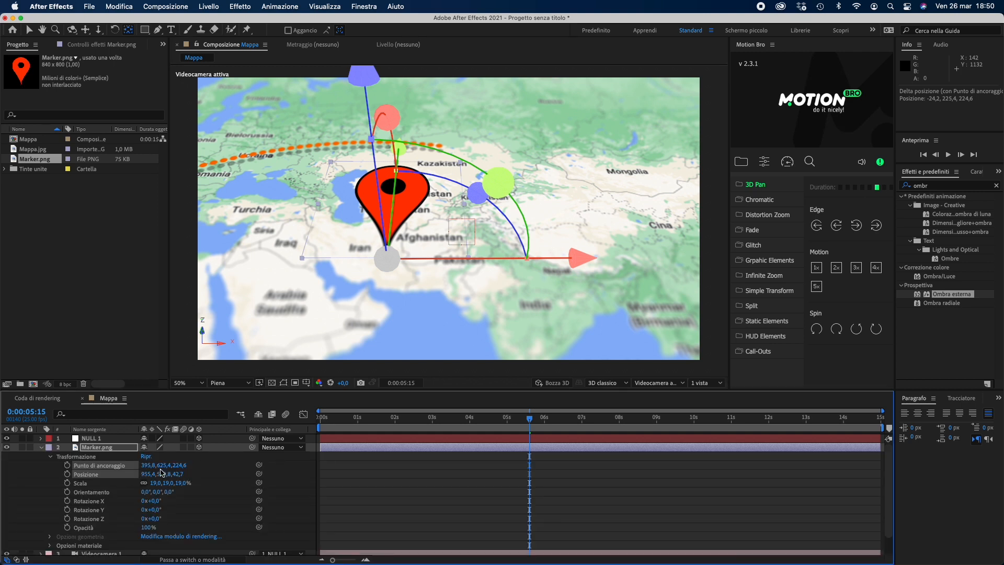
click(229, 483)
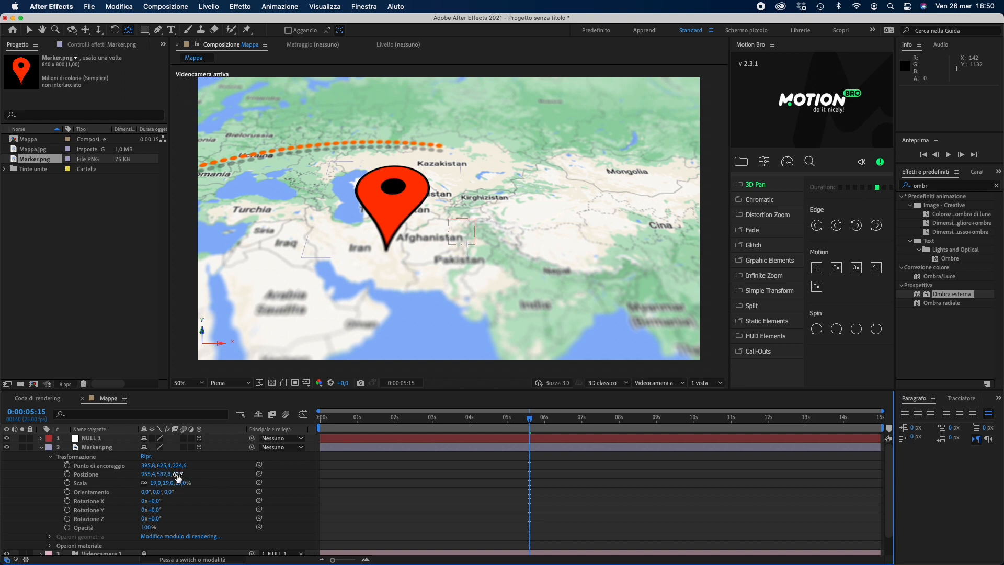
mouse_move(157, 503)
mouse_down()
mouse_move(194, 493)
mouse_move(177, 493)
mouse_up()
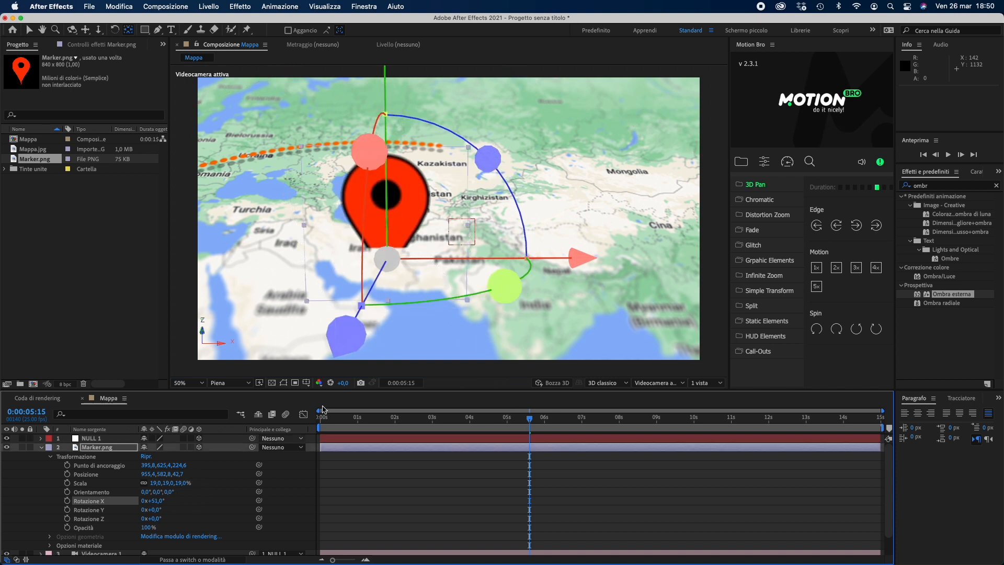
- At 0:00:10:00, scale the marker to 8% and move it to position 1242,4, 491,8, -23,3, above Mongolia
drag(530, 420, 691, 430)
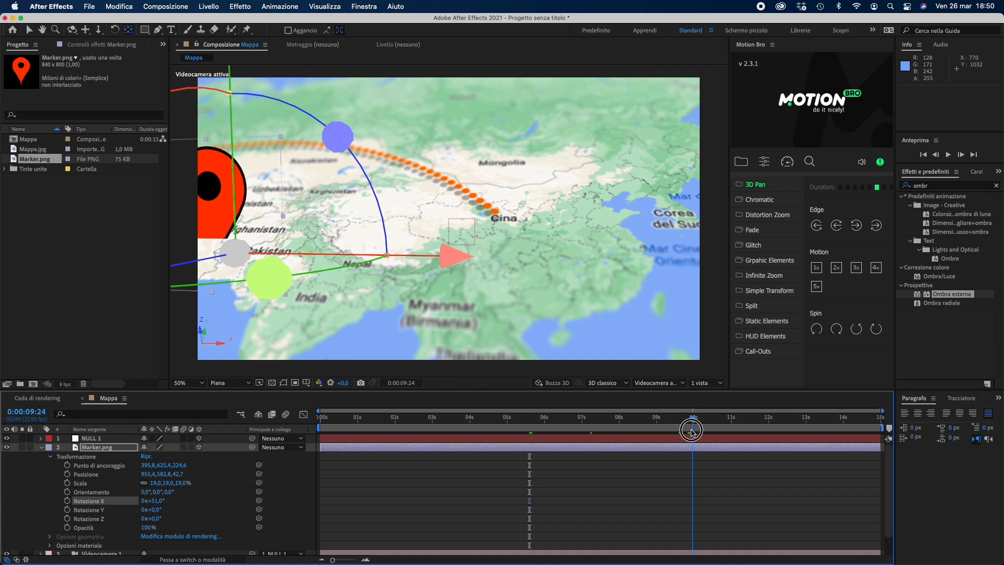
click(692, 431)
drag(693, 432, 695, 431)
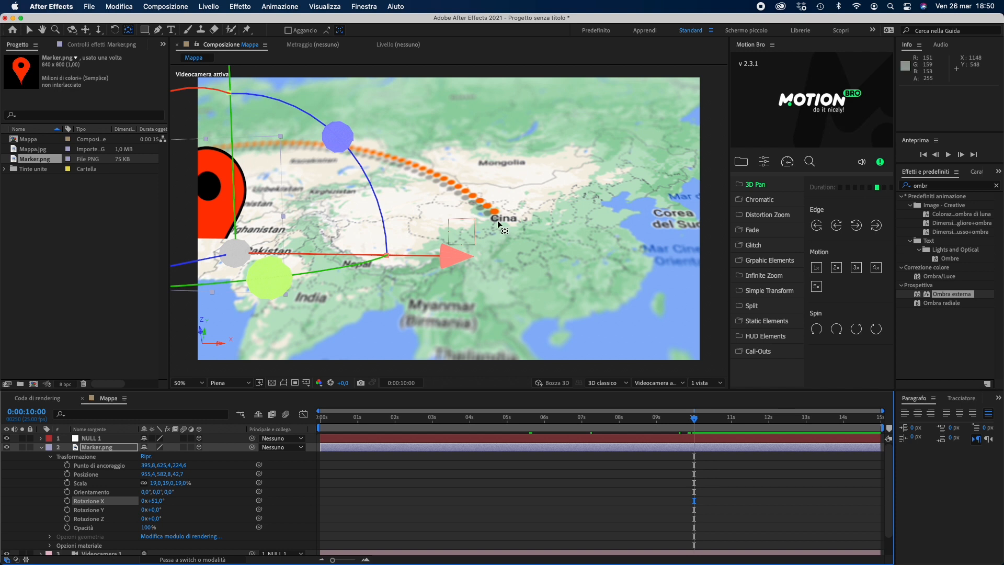
mouse_move(171, 477)
mouse_down()
mouse_move(259, 461)
mouse_move(109, 471)
mouse_move(184, 474)
mouse_move(142, 477)
mouse_move(174, 483)
mouse_up()
mouse_move(173, 484)
mouse_down()
mouse_move(169, 470)
mouse_move(157, 476)
mouse_move(165, 476)
mouse_up()
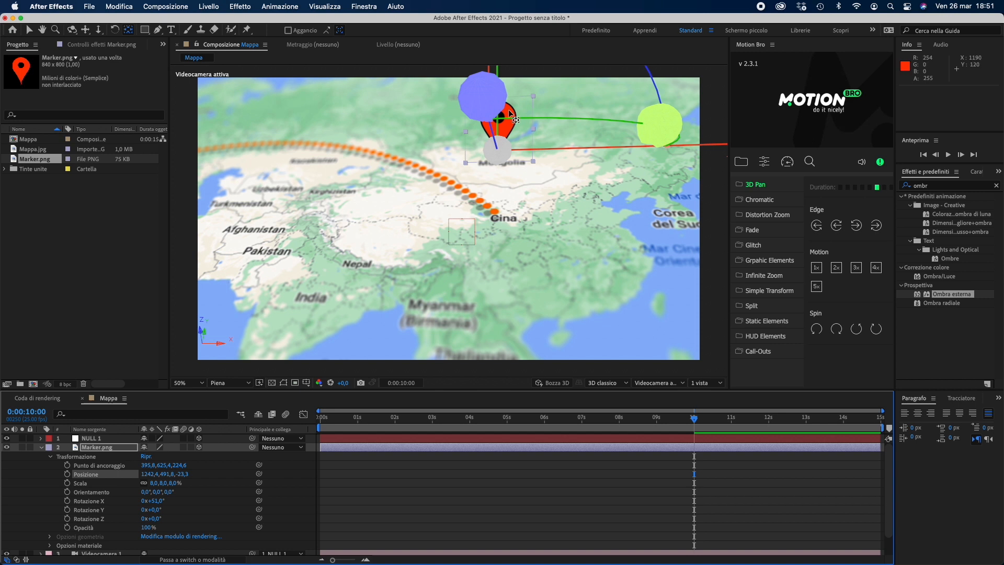
- Place the marker's tip at the China end of the dotted route, at position 1248,4, 585,8, -23,3
key(v)
drag(497, 150, 529, 181)
key(super+z)
drag(166, 473, 261, 433)
drag(148, 477, 151, 476)
click(686, 418)
drag(686, 417, 694, 417)
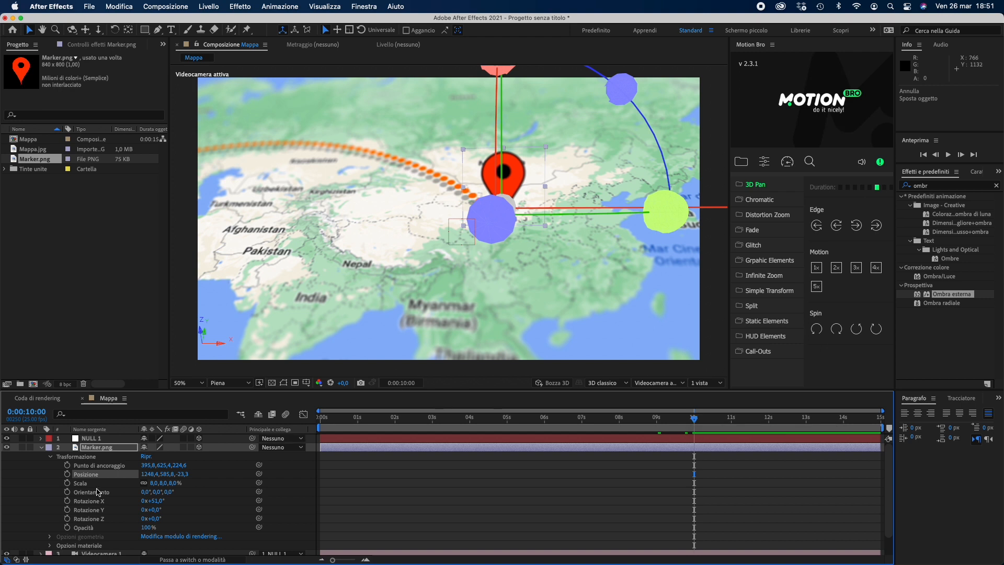
- Keyframe the marker's scale at 8% on 0:00:10:00 and at 0% on 0:00:09:20
click(68, 483)
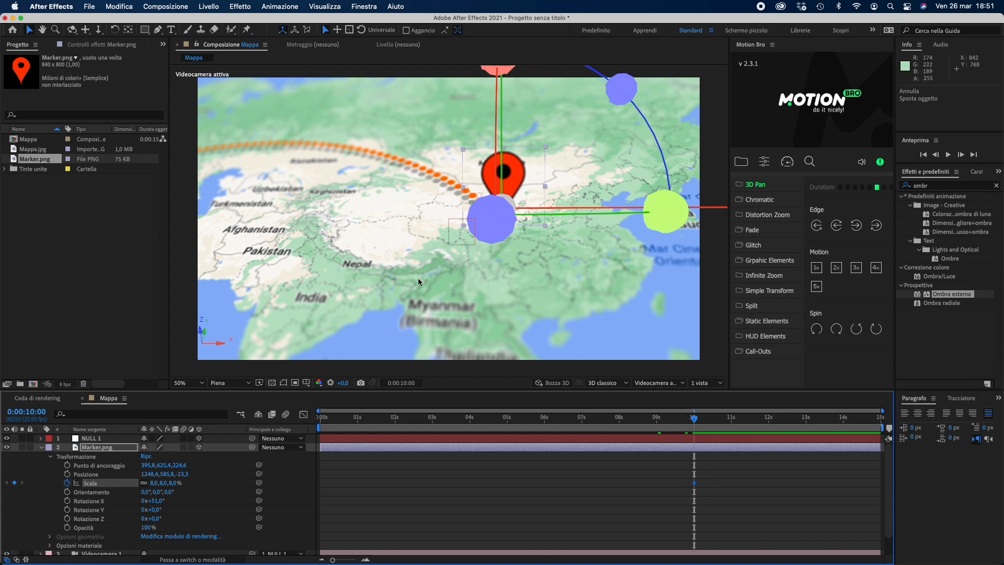
click(935, 155)
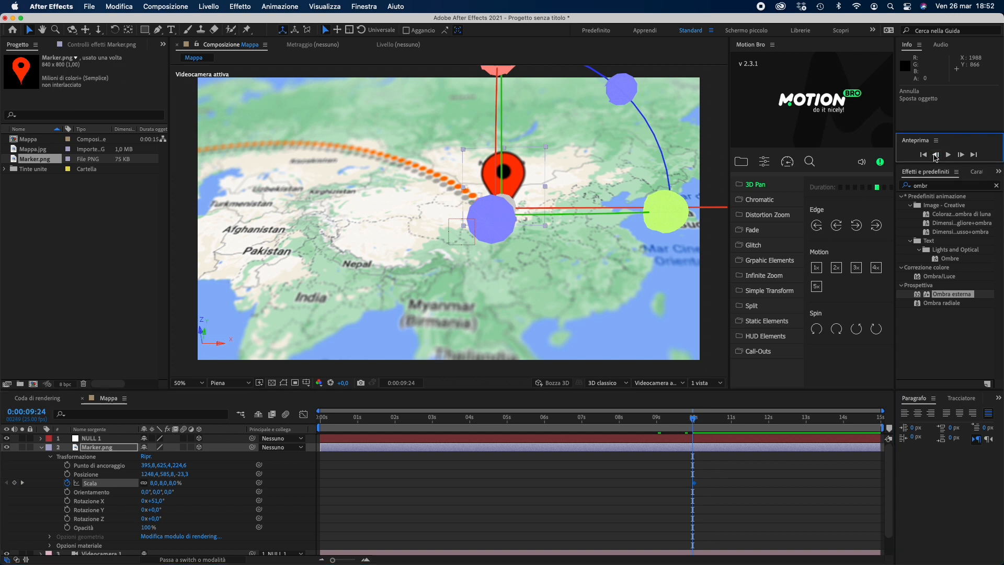
click(936, 155)
click(936, 155)
click(936, 155)
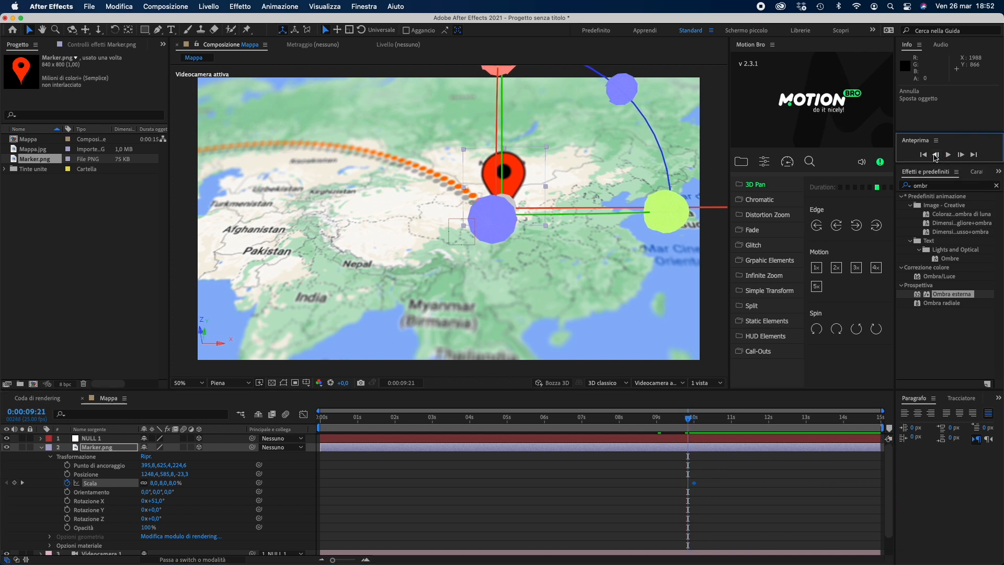
click(935, 155)
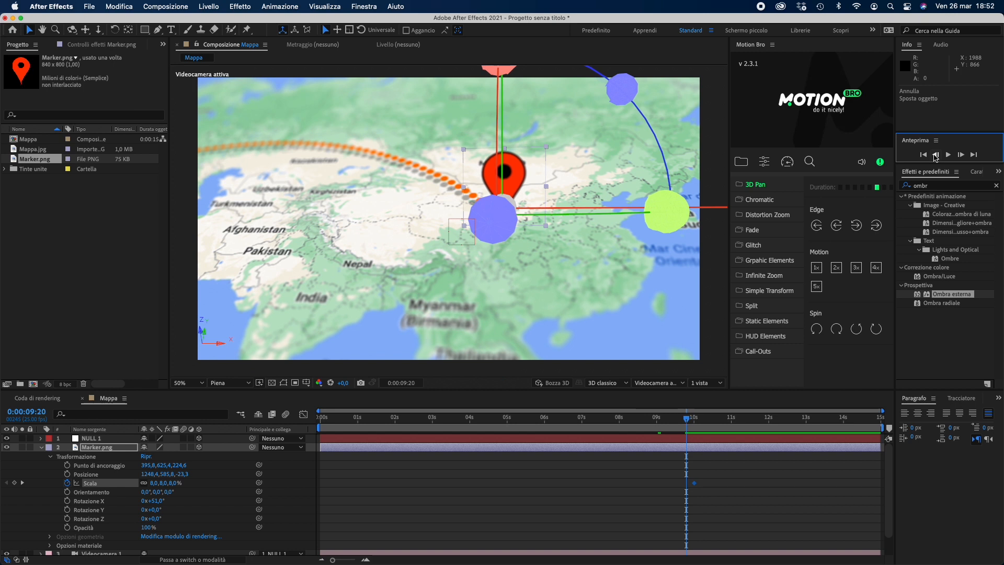
click(172, 483)
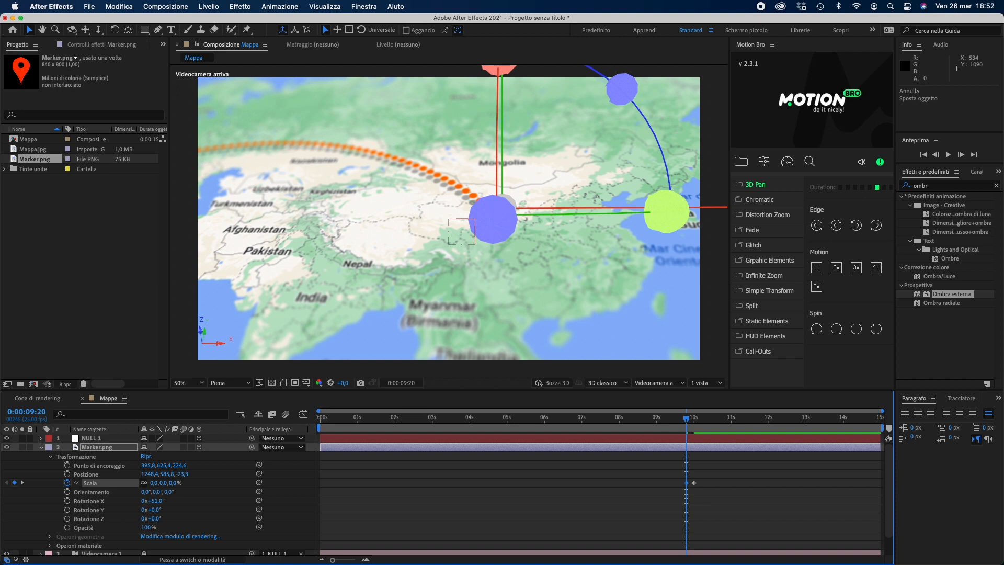
- Apply Easy Ease In (Regolazione automatica attacco) to the marker's 8% scale keyframe at 0:00:10:00
click(738, 476)
drag(712, 485, 690, 488)
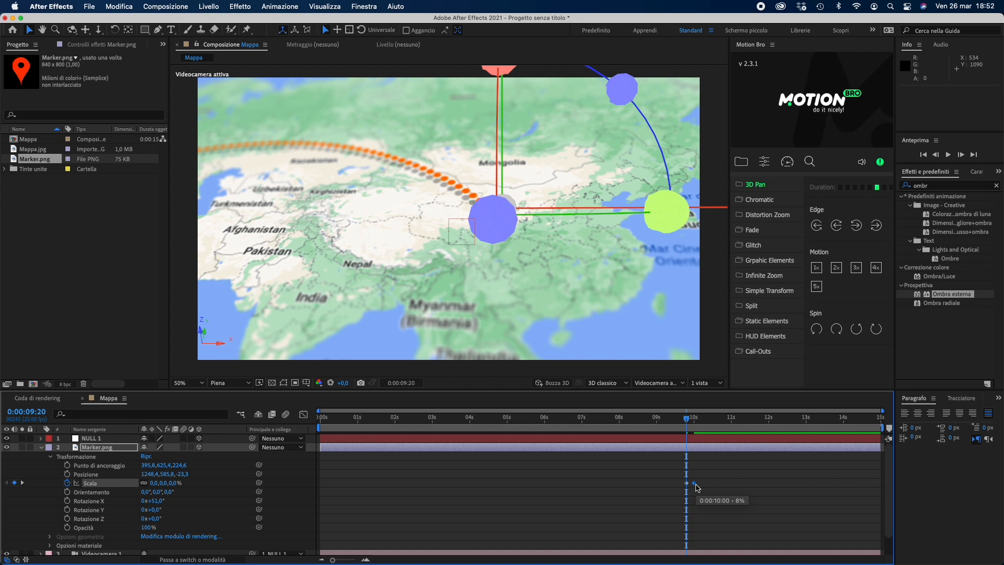
right_click(695, 483)
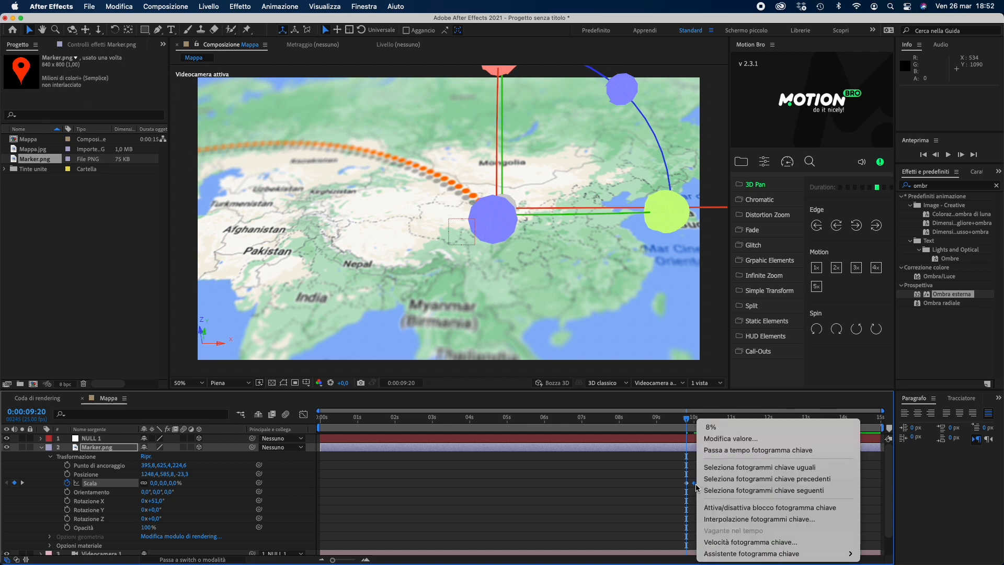
mouse_move(752, 556)
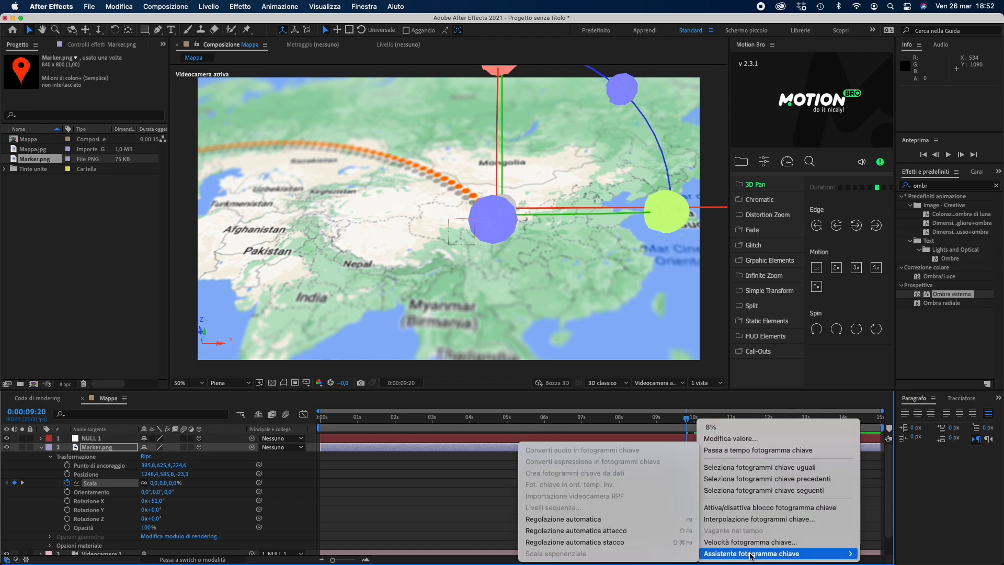
click(594, 533)
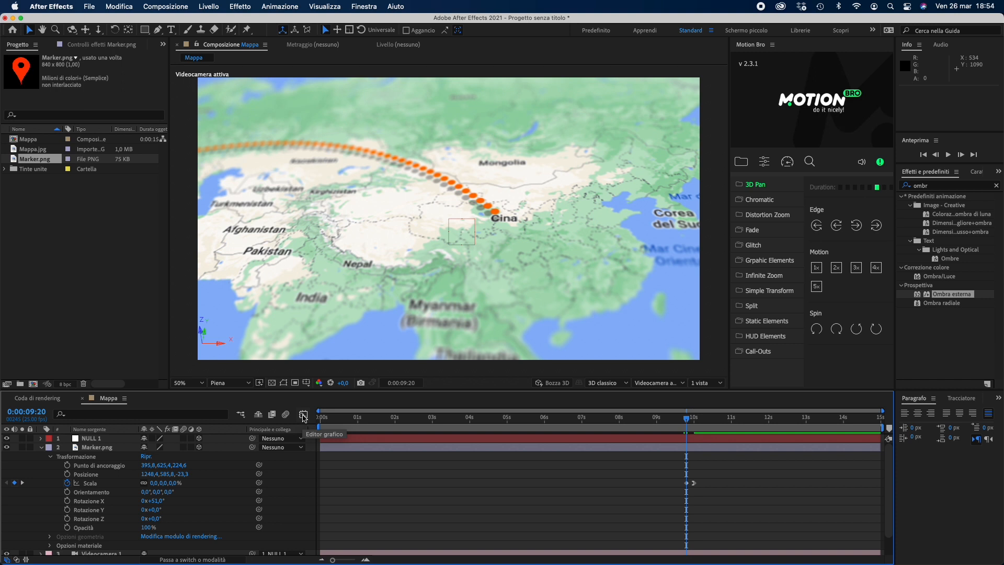
- Show the marker's scale curve in the graph editor and raise the 8% keyframe's incoming handle so the scale overshoots
click(303, 416)
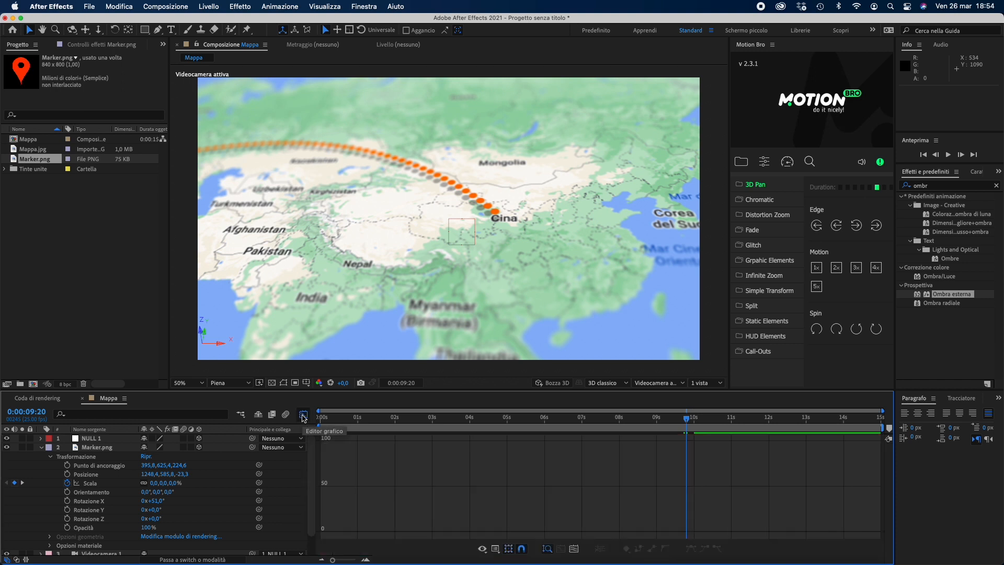
click(88, 485)
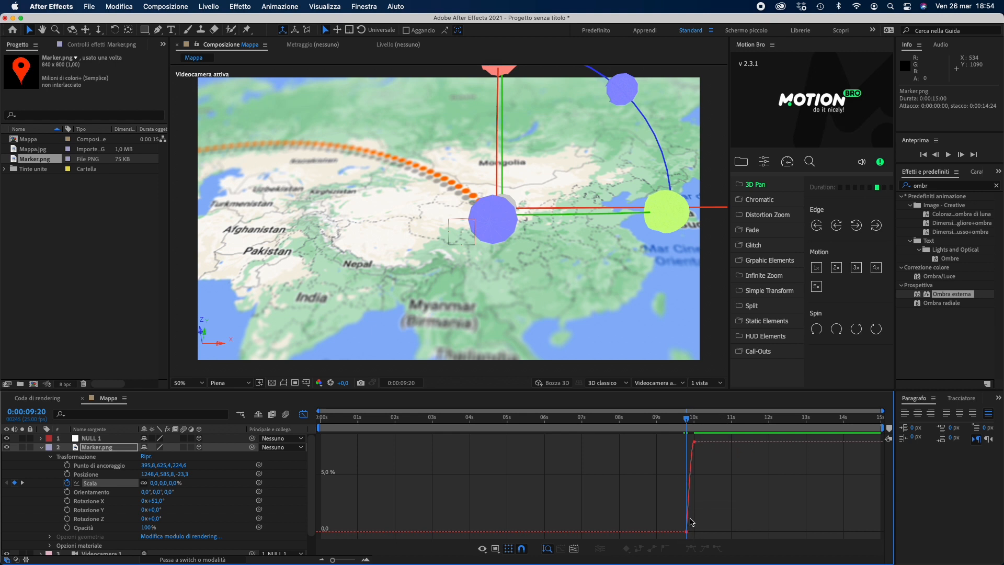
click(694, 442)
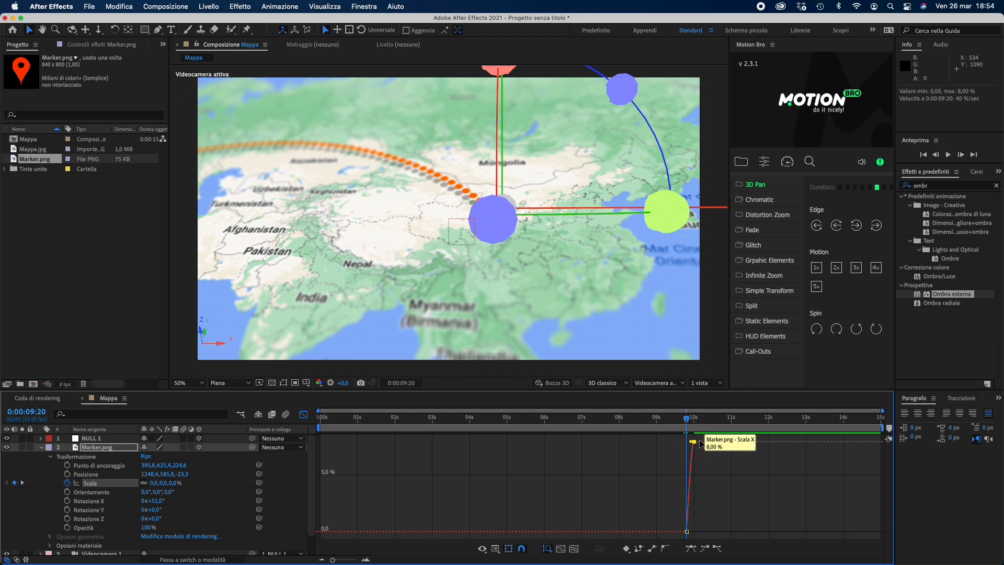
drag(691, 443, 665, 530)
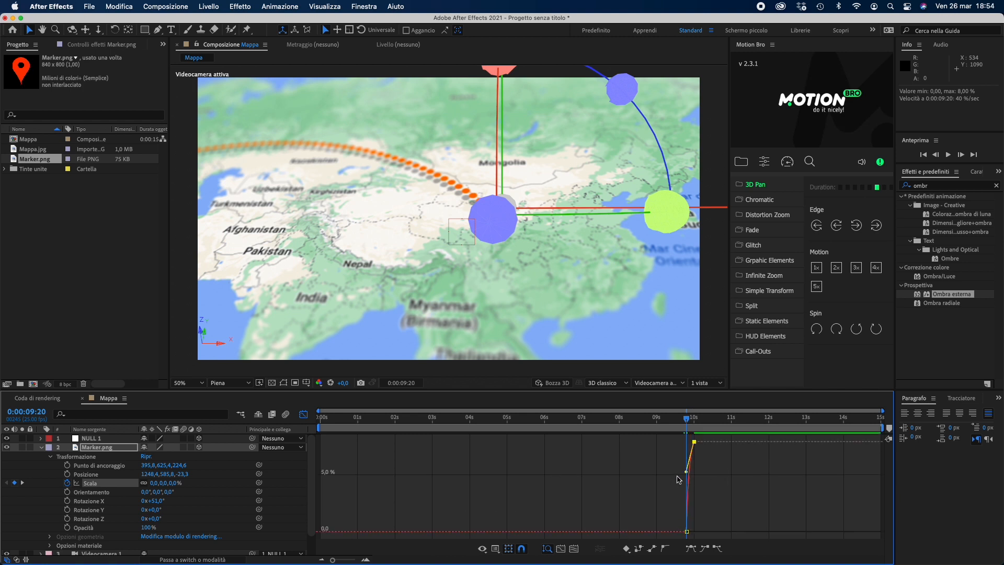
drag(687, 475, 670, 501)
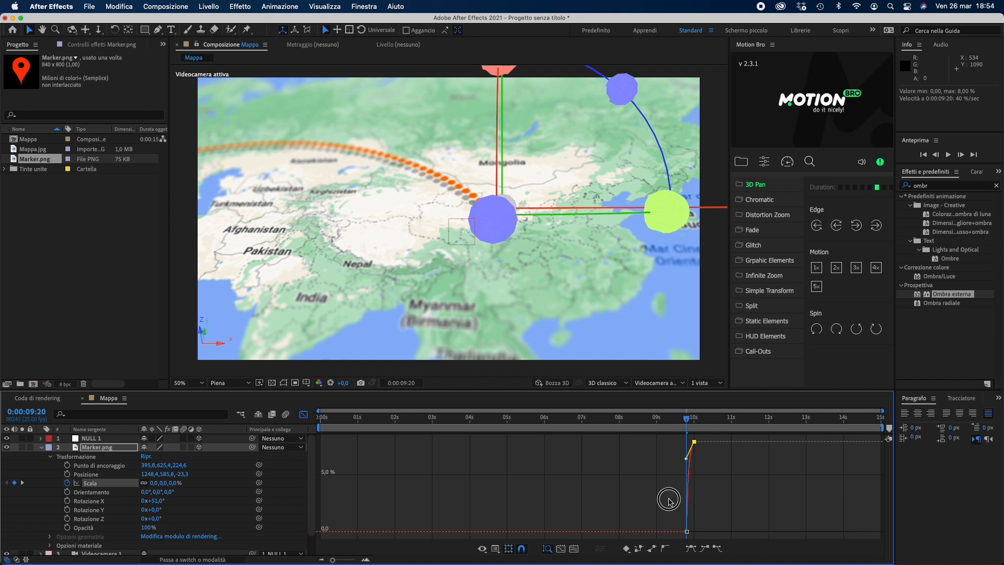
drag(686, 441, 674, 433)
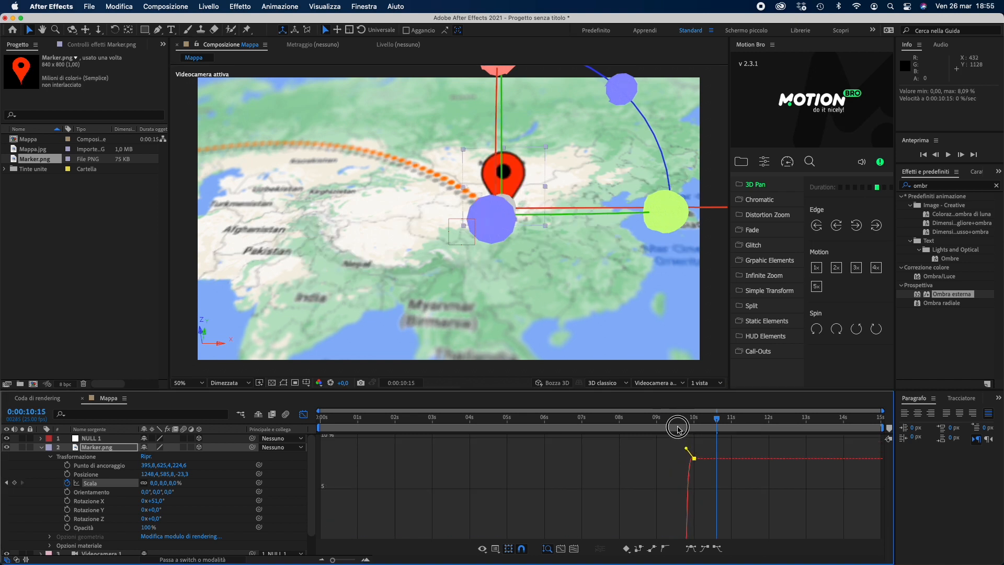
mouse_move(686, 475)
mouse_down()
mouse_move(686, 510)
mouse_move(679, 495)
mouse_move(713, 489)
mouse_move(704, 478)
mouse_up()
- Shift the marker's scale keyframes to about 0:00:10:00 and 0:00:10:11, and reshape their handles for a stronger overshoot
drag(716, 419, 739, 419)
click(686, 531)
drag(702, 481, 653, 474)
drag(686, 531, 694, 532)
mouse_move(694, 481)
mouse_down()
mouse_move(663, 488)
mouse_move(705, 489)
mouse_up()
drag(694, 441, 673, 419)
- Preview the marker's pop-in animation from 0:00:09:15
key(space)
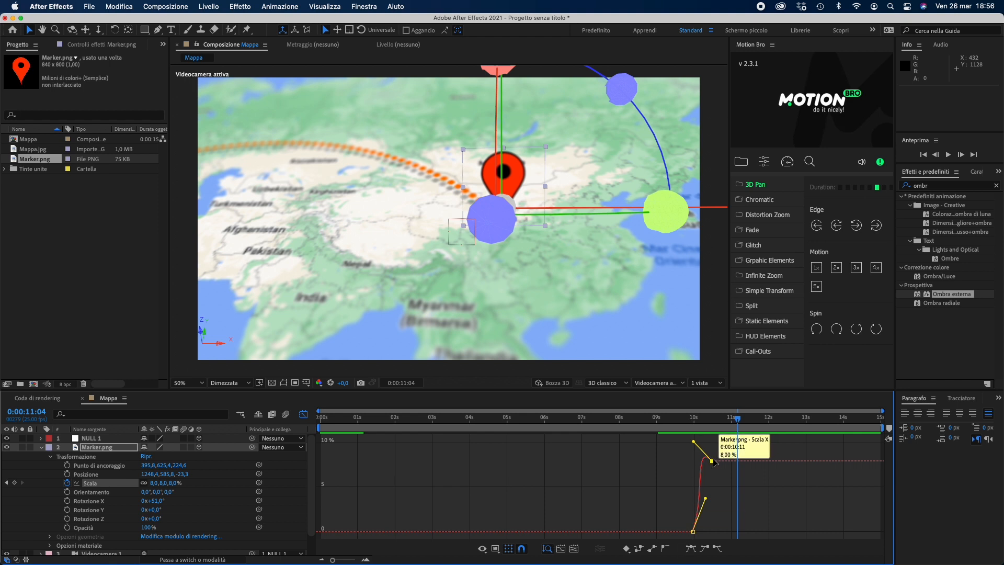
drag(738, 420, 679, 441)
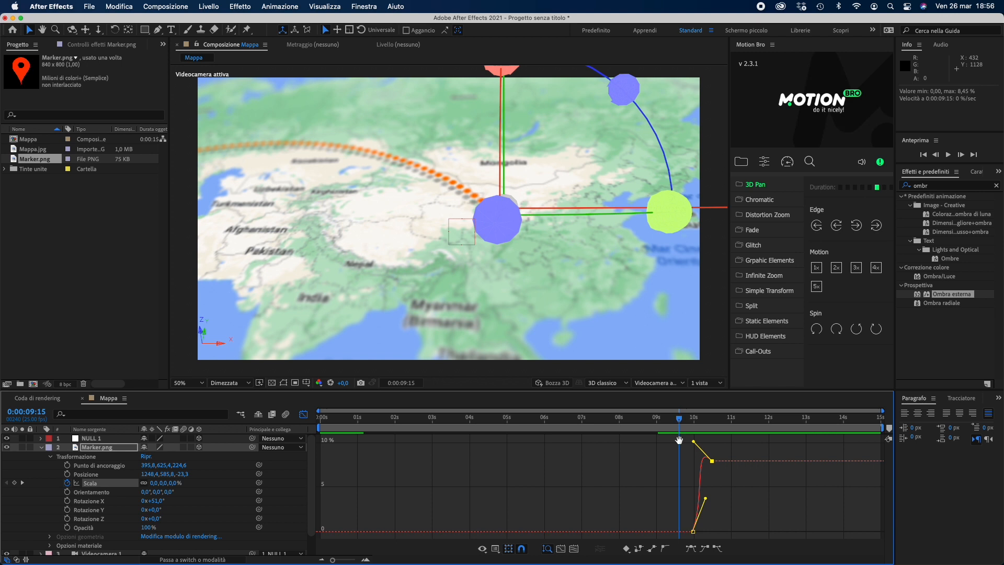
key(space)
key(space)
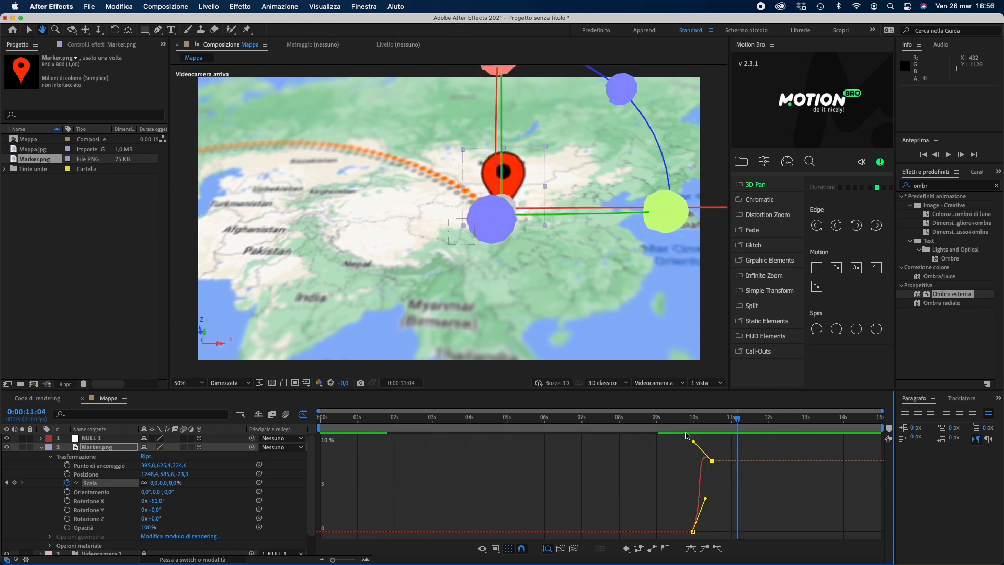
- Collapse the Marker.png layer's properties and switch the timeline from the graph editor back to layer bars
mouse_move(746, 417)
mouse_down()
mouse_move(683, 426)
mouse_move(725, 437)
mouse_move(668, 438)
mouse_up()
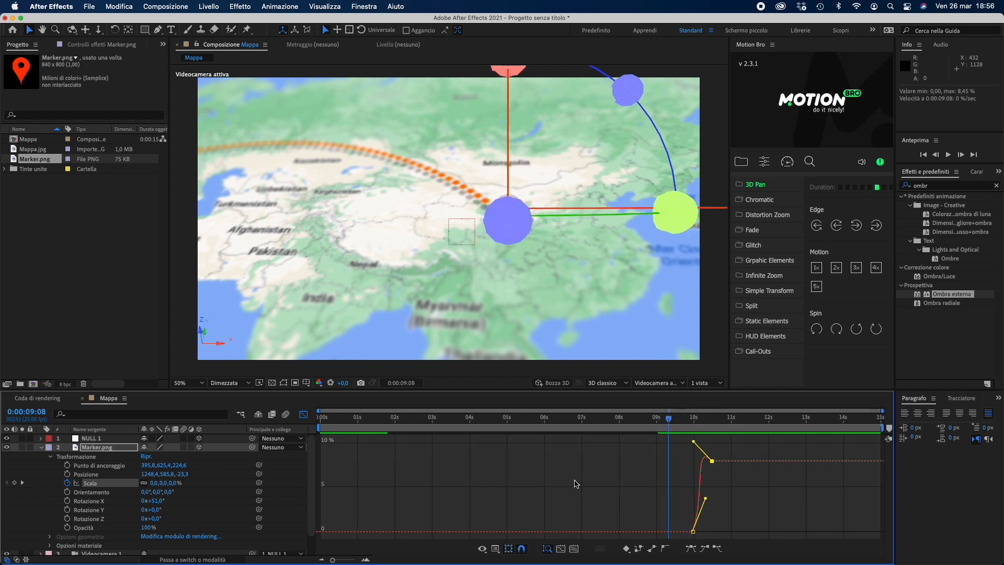
click(40, 447)
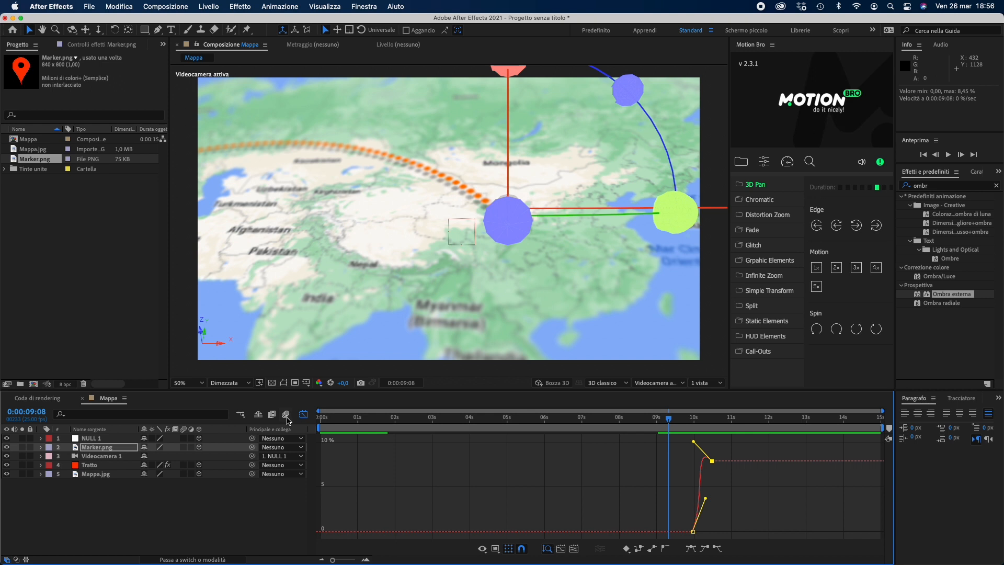
click(303, 415)
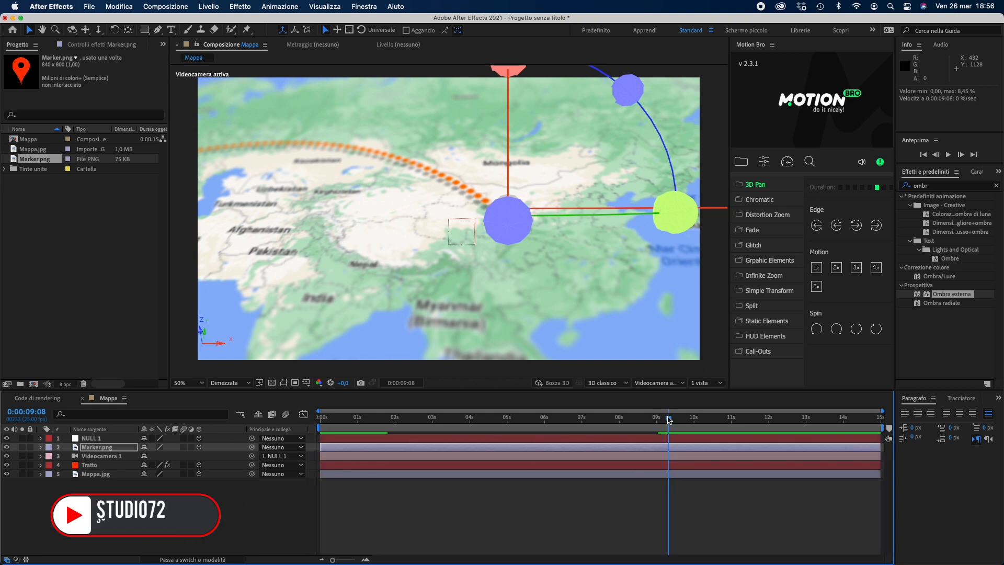
- Set the composition preview resolution to full (Piena) and play the whole map animation from 0:00:00:00
drag(459, 417, 177, 422)
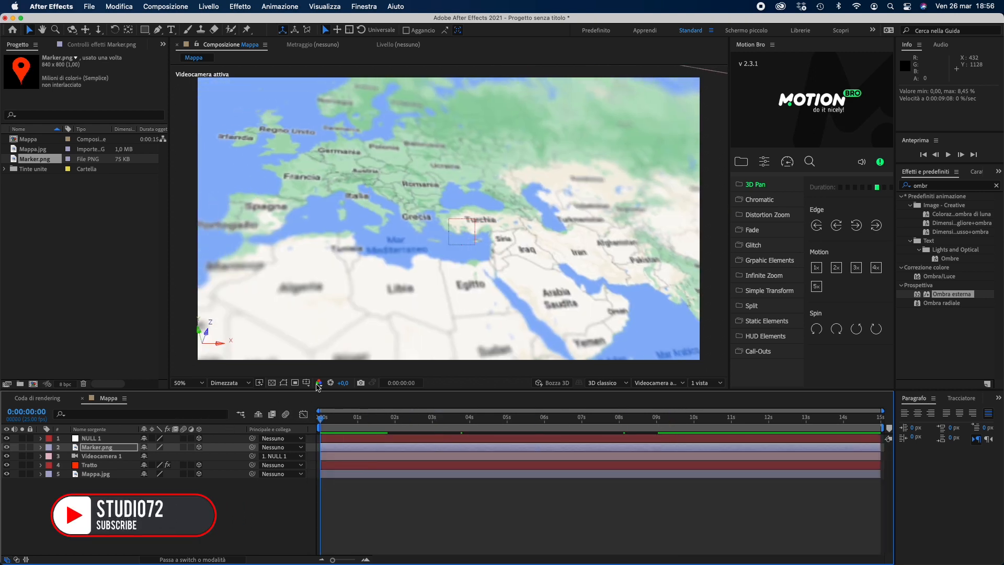
click(231, 383)
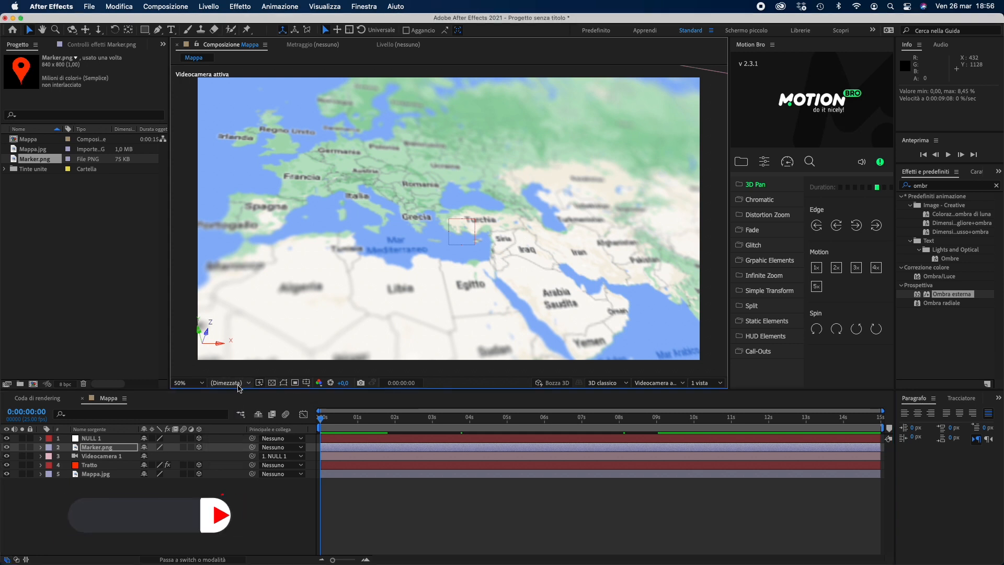
click(226, 407)
drag(310, 423, 302, 421)
key(space)
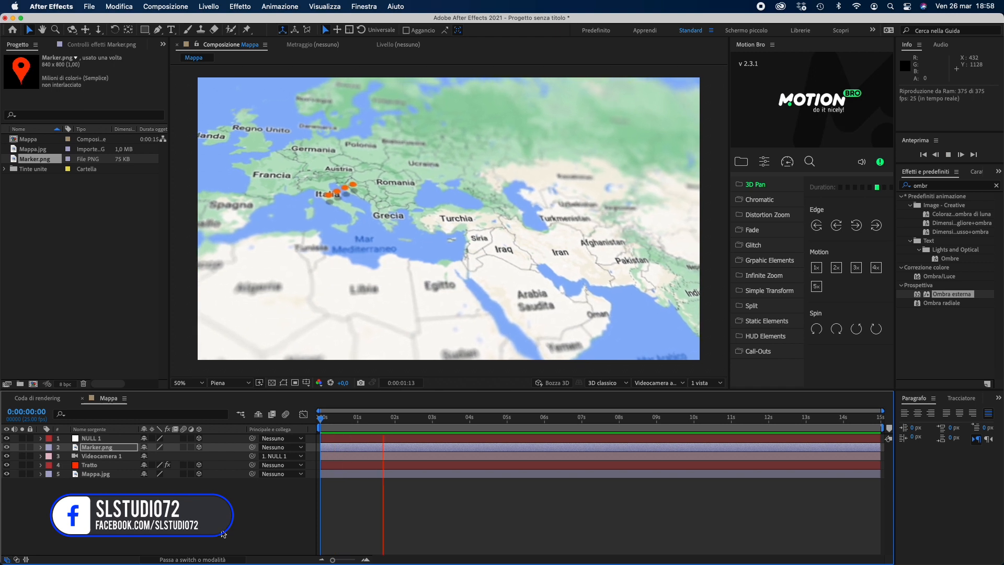